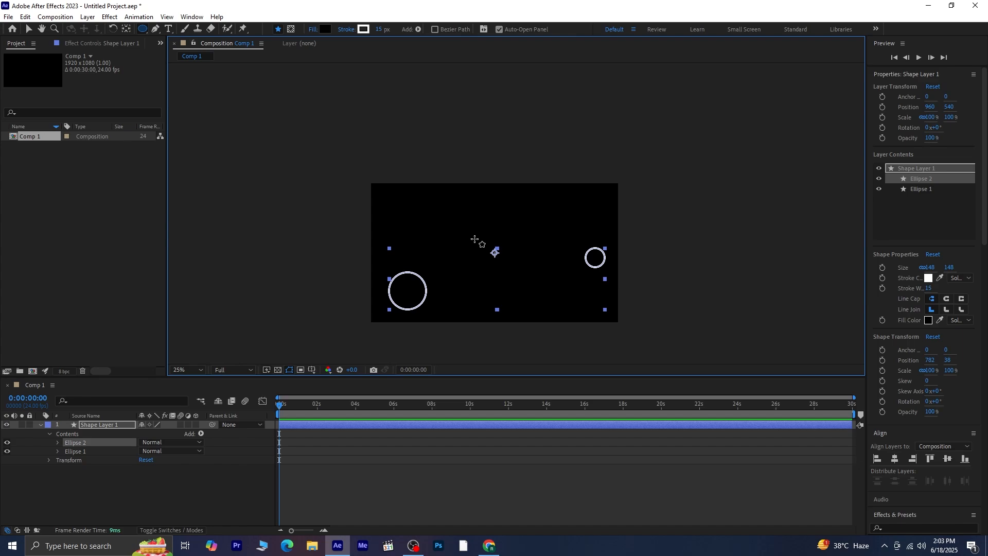
# Delete the small second ellipse from Shape Layer 1 and collapse the layer.
pyautogui.press('Delete')
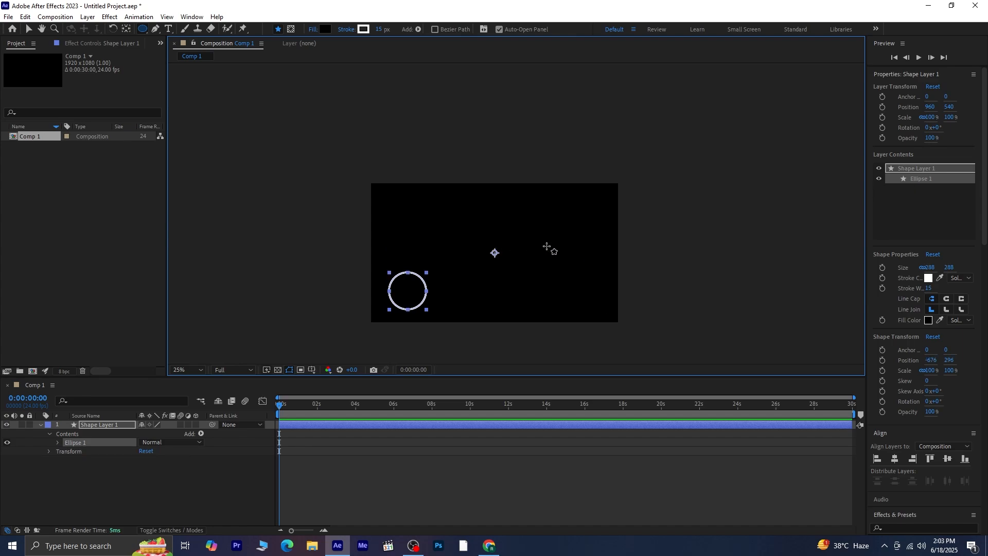
pyautogui.press('v')
pyautogui.click(547, 246)
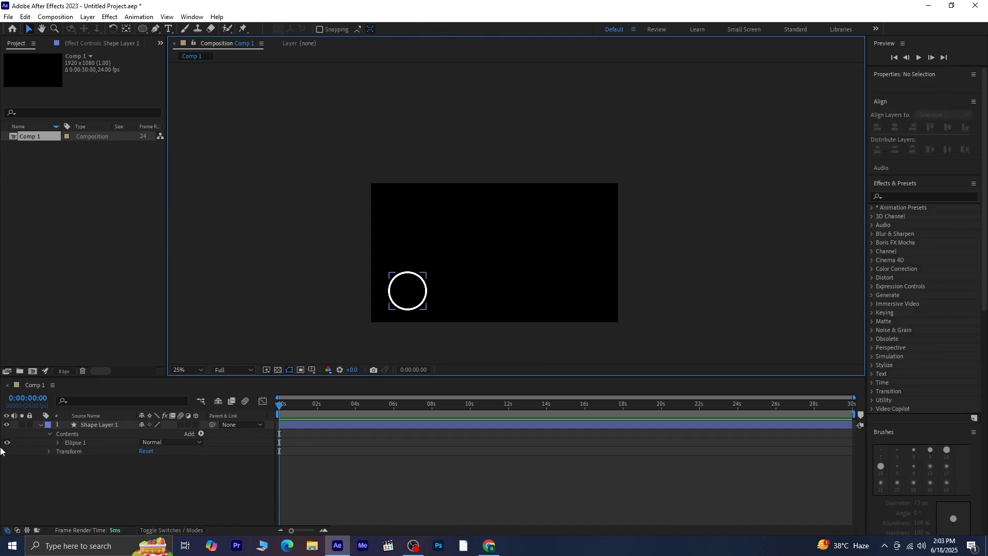
pyautogui.click(41, 425)
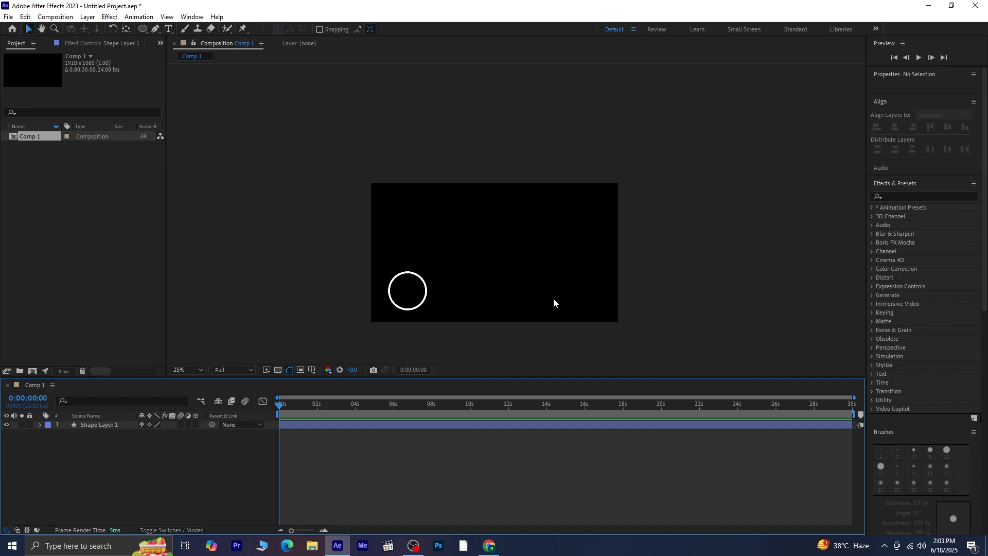
# Draw a circle about 312 px wide on a new shape layer in the frame's lower right area.
pyautogui.press('q')
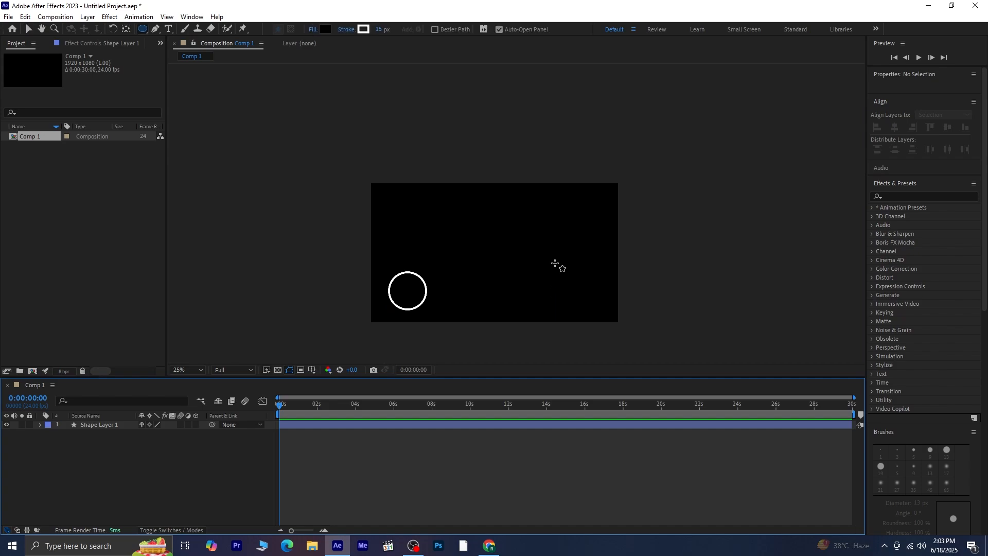
pyautogui.click(564, 272)
pyautogui.moveTo(564, 271); pyautogui.dragTo(596, 296)
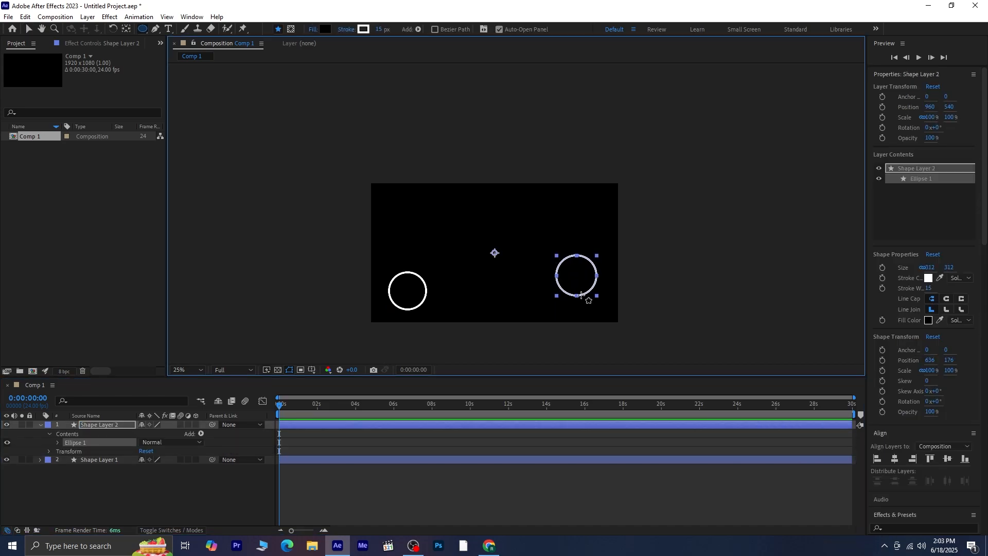
pyautogui.press('v')
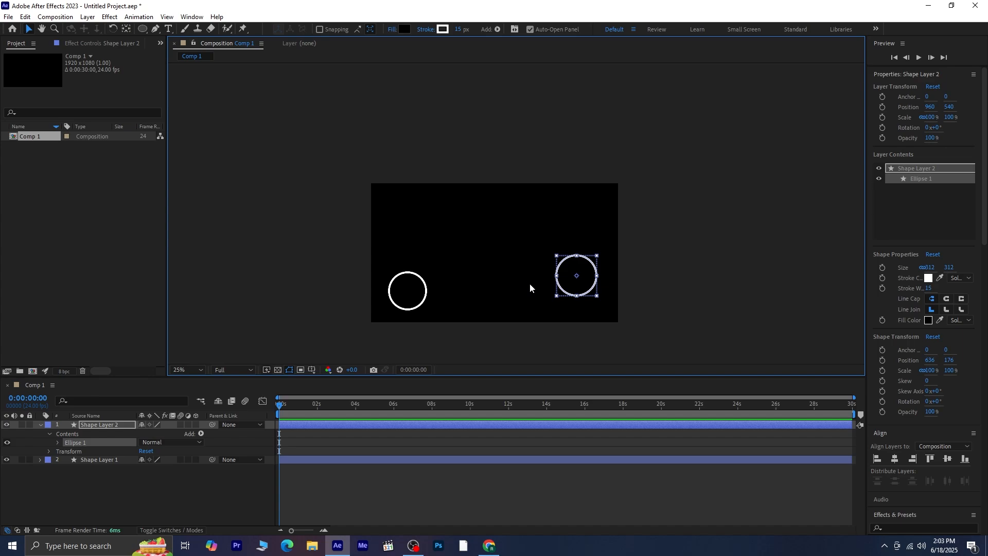
pyautogui.click(530, 284)
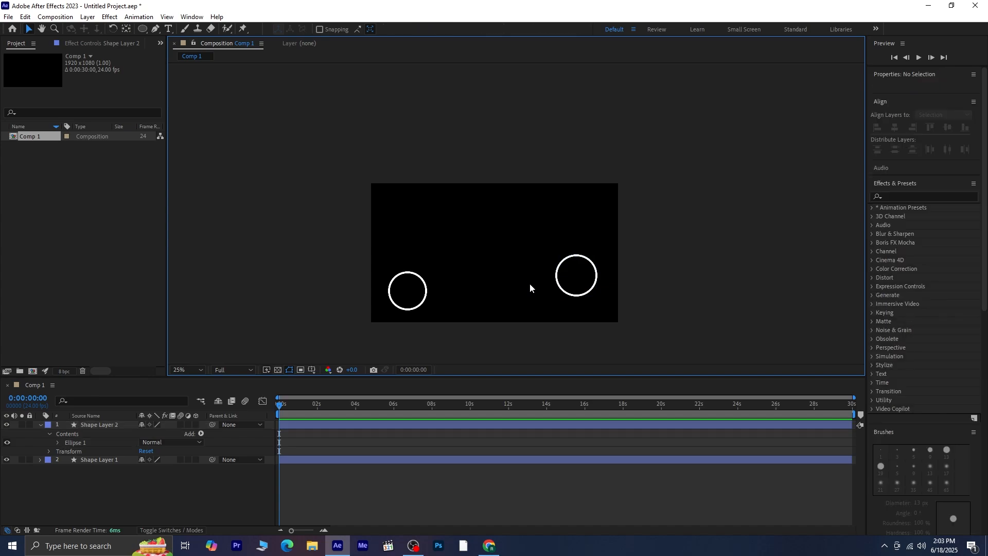
# Draw a circle about 176 px wide on its own shape layer, left of the frame's centre.
pyautogui.press('q')
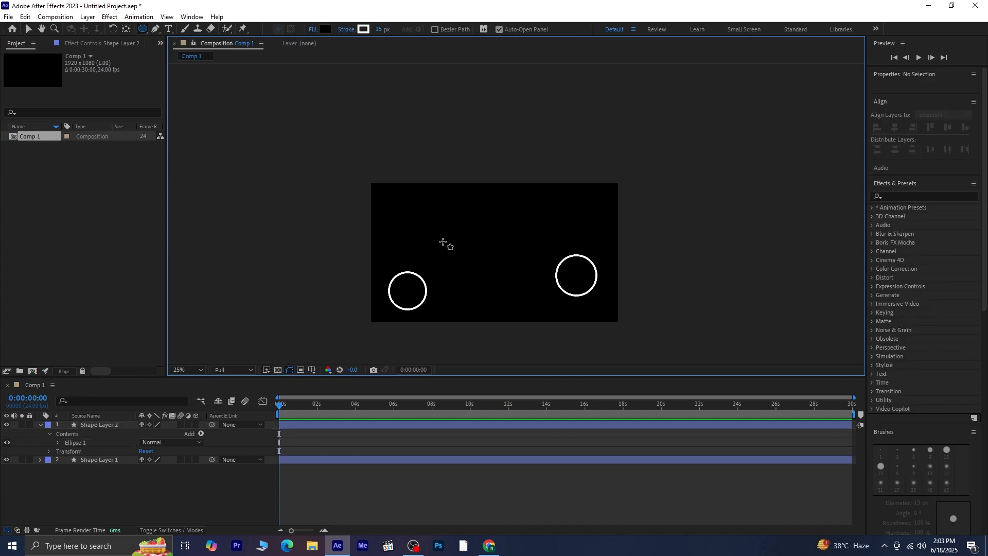
pyautogui.moveTo(443, 241); pyautogui.dragTo(466, 264)
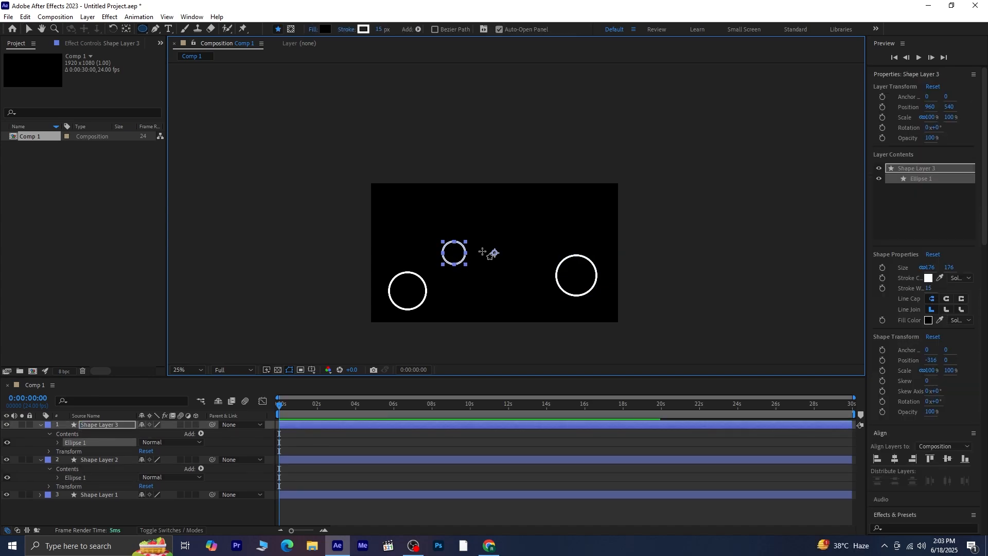
pyautogui.click(502, 241)
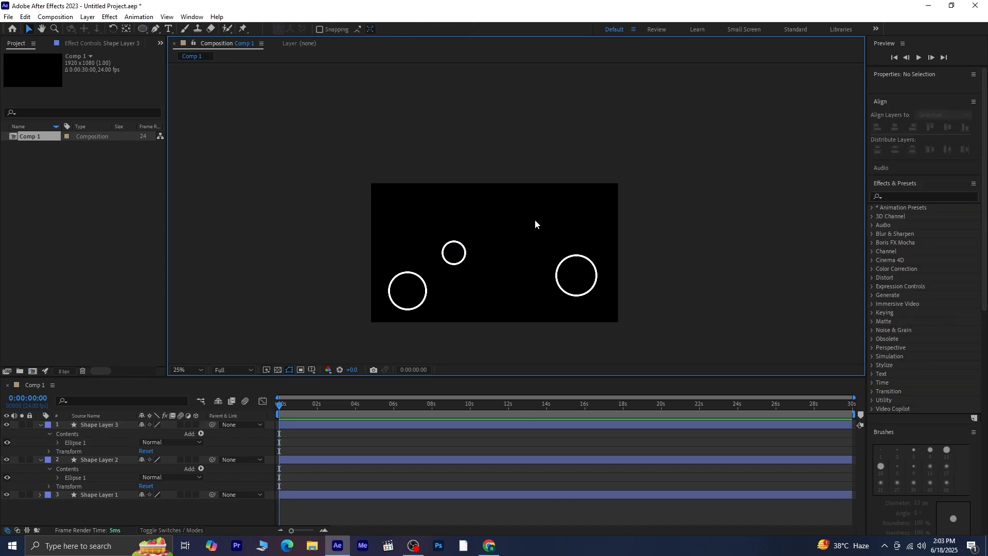
# Draw a circle about 320 px wide on a new shape layer and move it above the frame's upper right edge.
pyautogui.moveTo(534, 205); pyautogui.dragTo(576, 241)
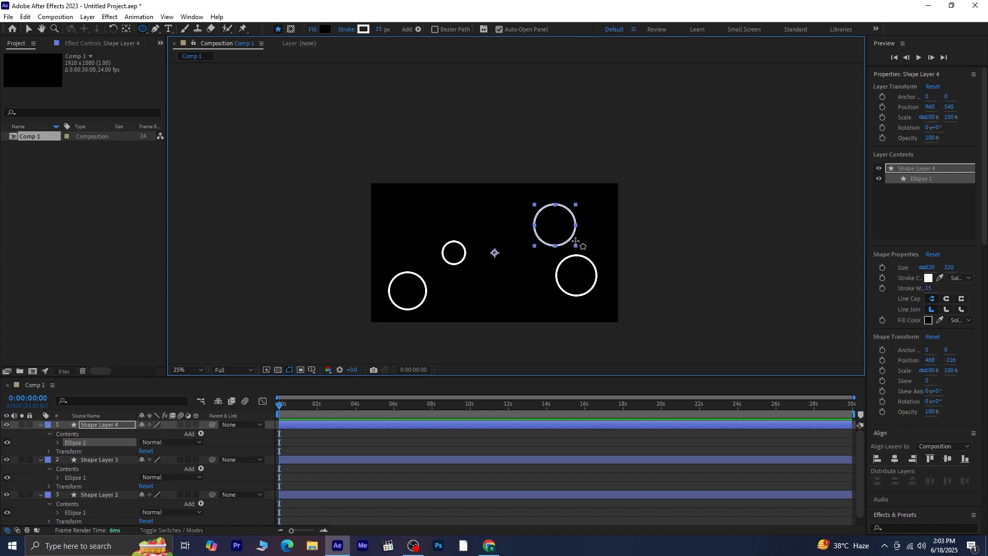
pyautogui.press('v')
pyautogui.click(520, 240)
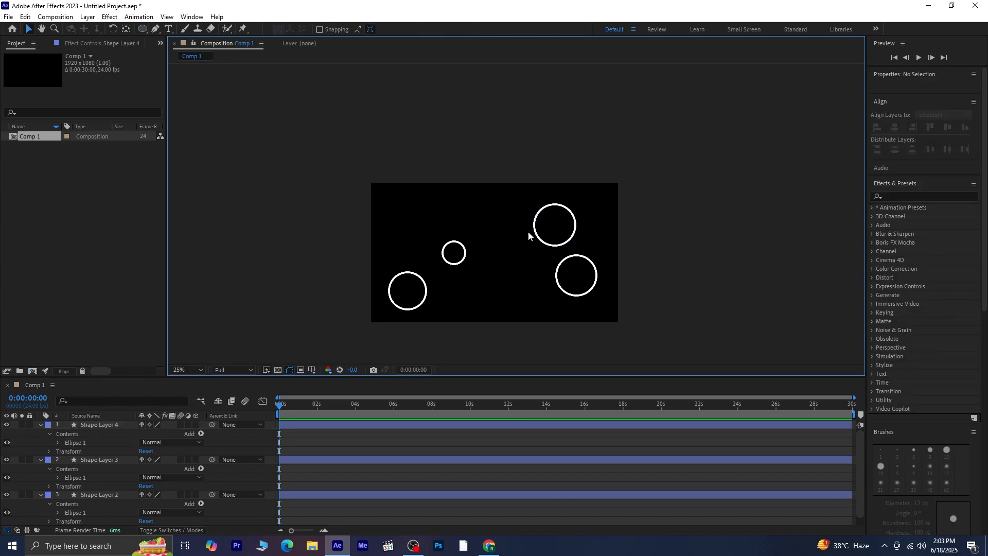
pyautogui.moveTo(538, 234); pyautogui.dragTo(572, 139)
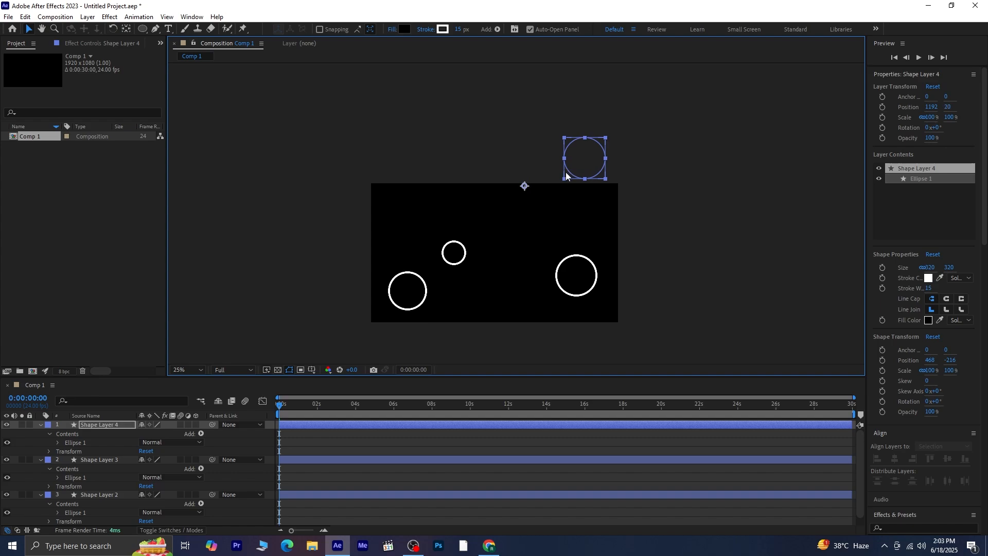
pyautogui.click(548, 208)
# Draw a circle about 256 px wide on a new shape layer in the frame's upper right area.
pyautogui.press('q')
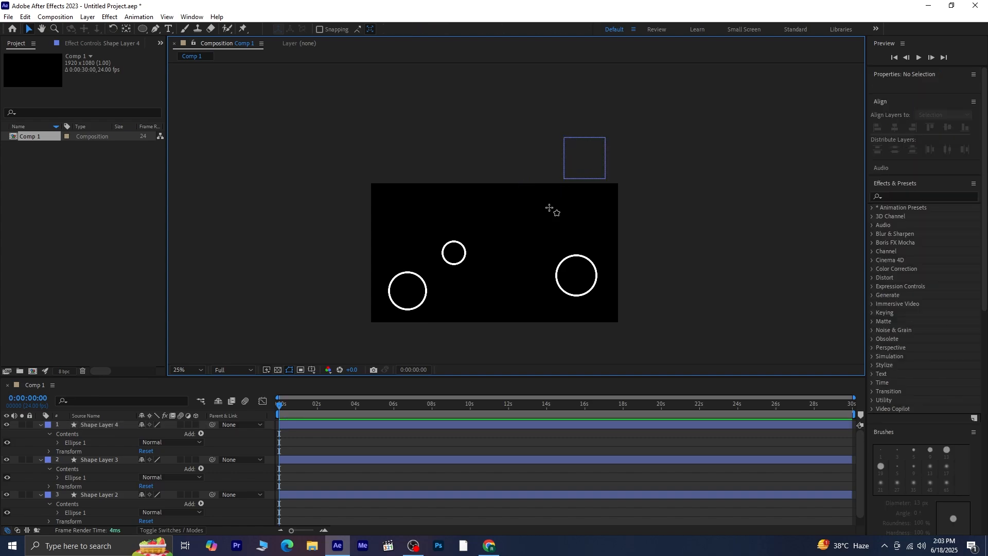
pyautogui.click(548, 208)
pyautogui.moveTo(558, 222); pyautogui.dragTo(581, 241)
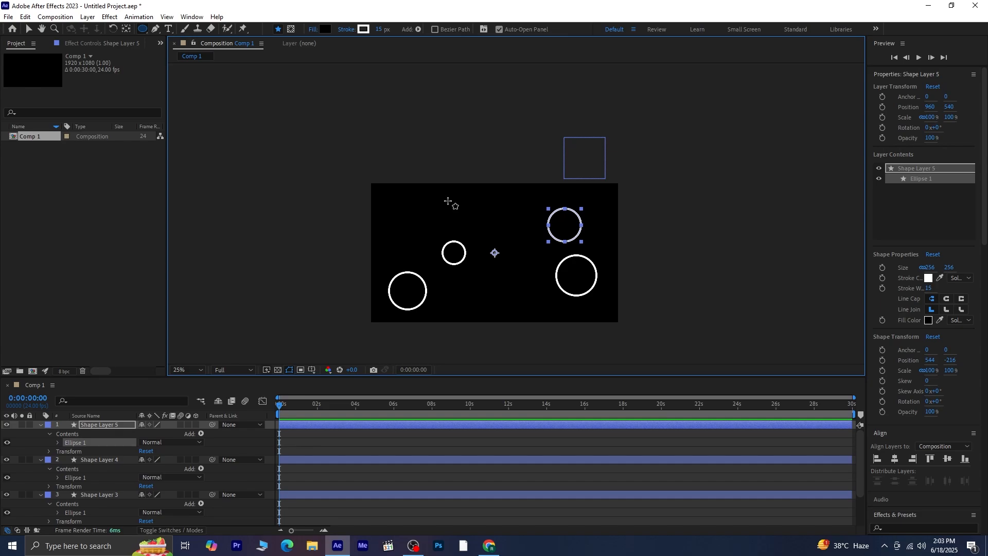
pyautogui.press('F2')
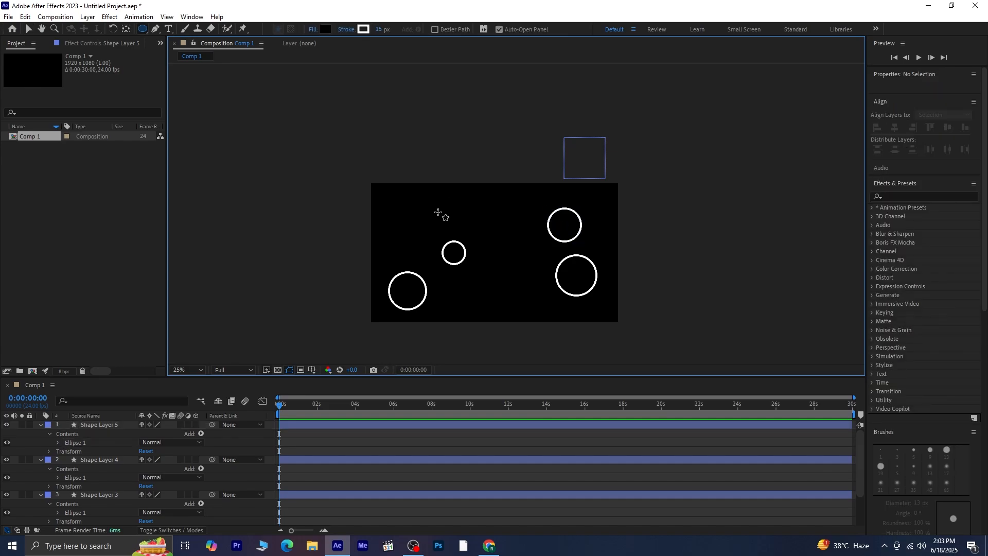
# Draw a circle about 340 px wide on a new shape layer at the frame's upper left edge.
pyautogui.moveTo(431, 212)
pyautogui.mouseDown()
pyautogui.moveTo(387, 171)
pyautogui.moveTo(420, 202)
pyautogui.mouseUp()
pyautogui.press('v')
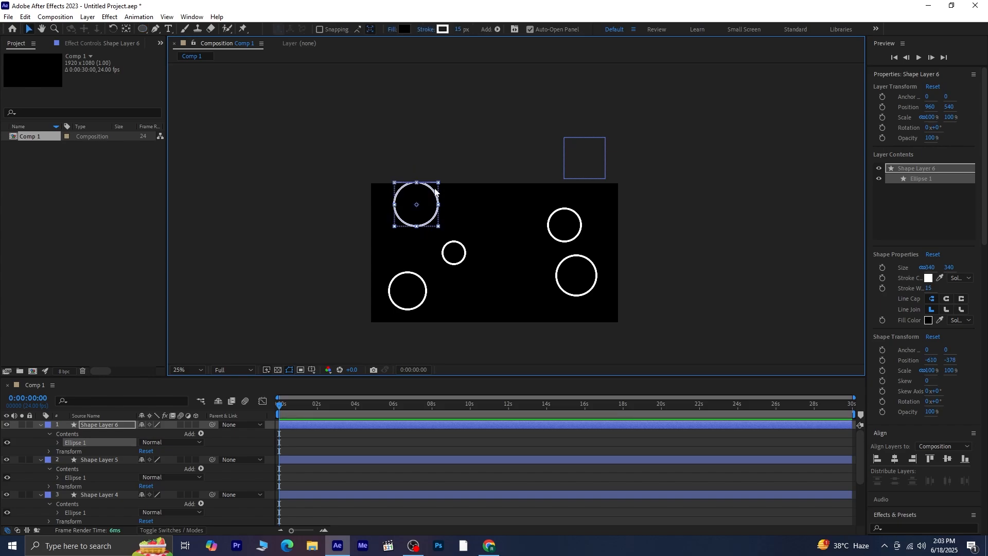
pyautogui.click(479, 207)
# Draw two circles above the frame on separate shape layers, about 216 px wide on the left and 236 px on the right.
pyautogui.press('q')
pyautogui.moveTo(438, 127); pyautogui.dragTo(455, 155)
pyautogui.press('space')
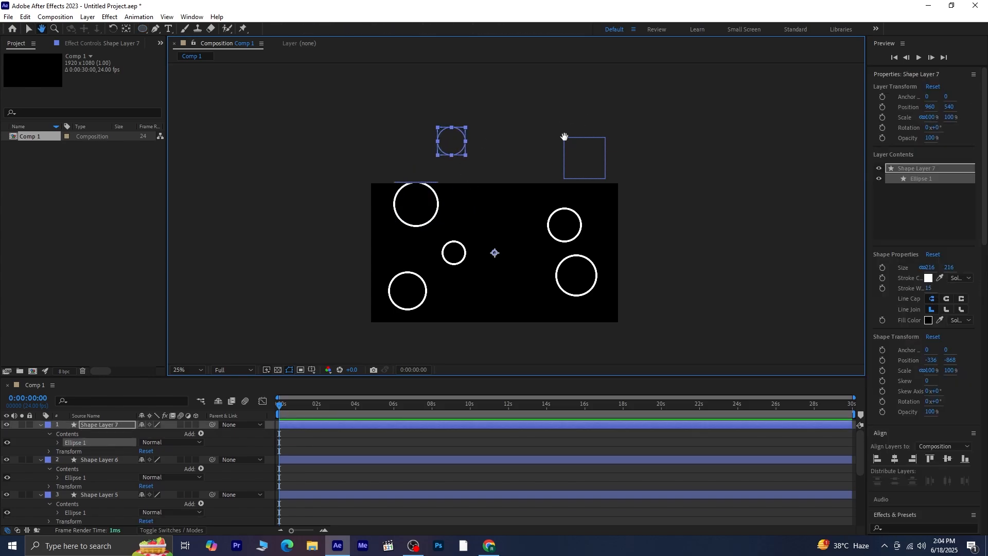
pyautogui.moveTo(564, 137); pyautogui.dragTo(564, 210)
pyautogui.click(530, 139)
pyautogui.moveTo(528, 173)
pyautogui.mouseDown()
pyautogui.moveTo(568, 199)
pyautogui.moveTo(559, 193)
pyautogui.mouseUp()
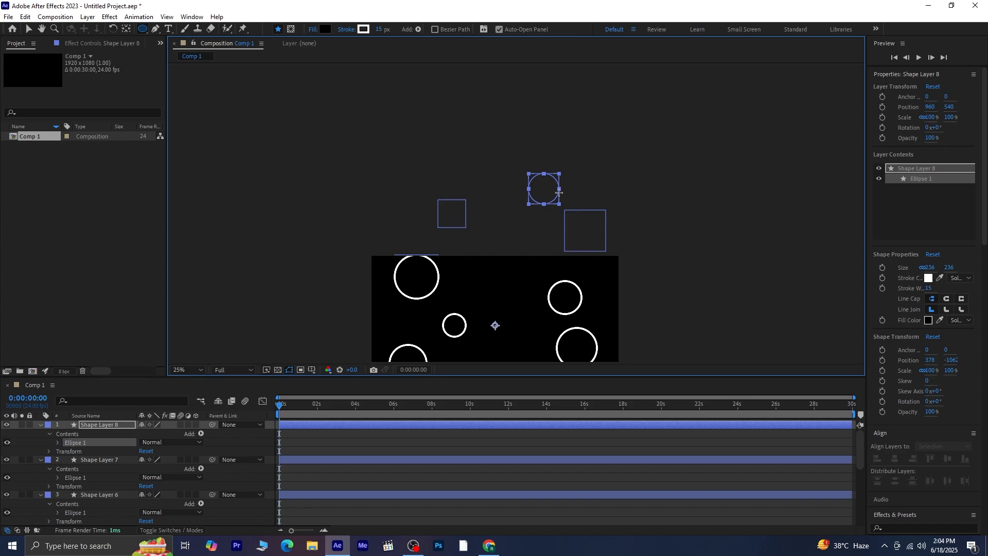
pyautogui.click(501, 172)
# Draw two larger circles higher above the frame on separate shape layers, one on the left and one about 372 px wide on the right.
pyautogui.moveTo(440, 172); pyautogui.dragTo(382, 115)
pyautogui.press('v')
pyautogui.click(571, 119)
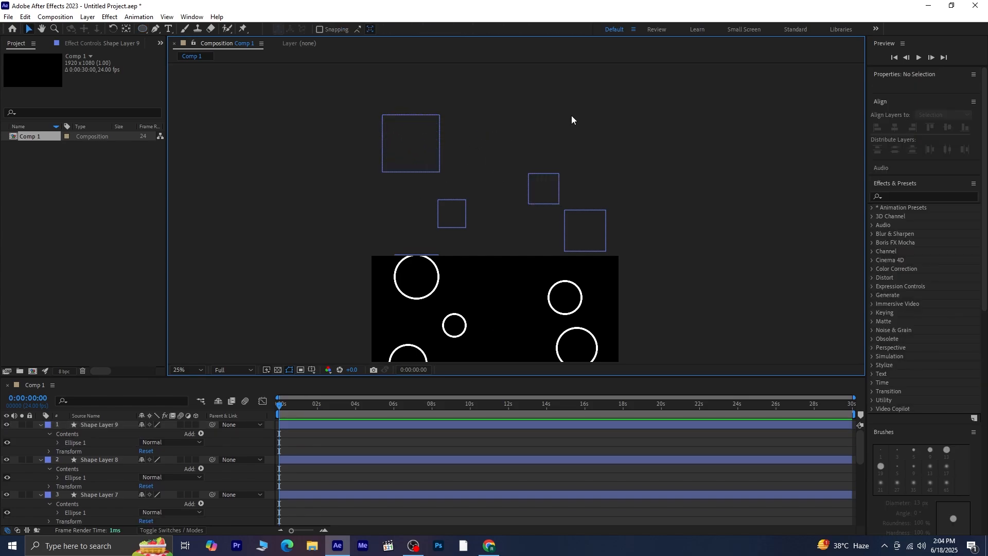
pyautogui.press('q')
pyautogui.moveTo(545, 103)
pyautogui.mouseDown()
pyautogui.moveTo(601, 160)
pyautogui.moveTo(595, 150)
pyautogui.mouseUp()
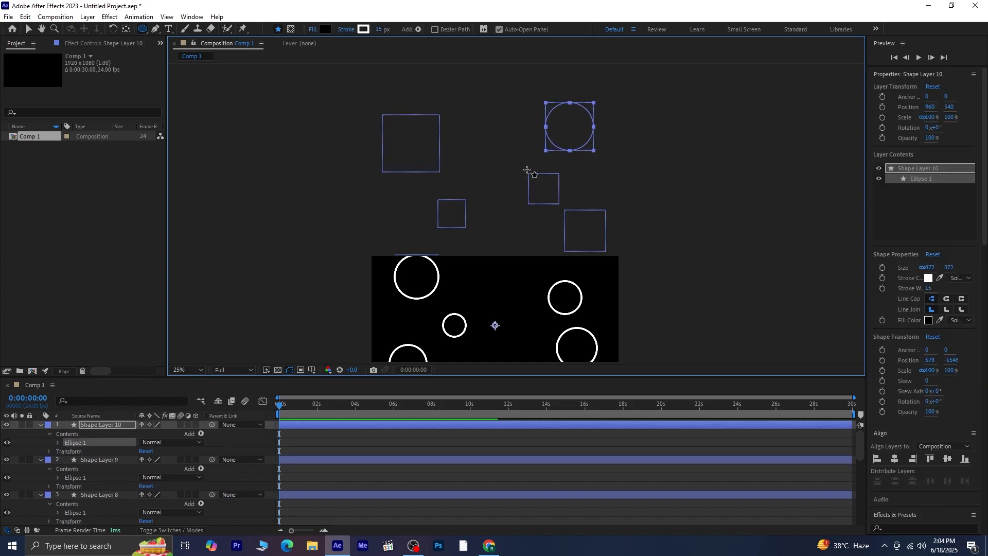
pyautogui.press('v')
pyautogui.click(512, 190)
# Draw two topmost circles above the others on separate shape layers, about 232 px wide on the left and 264 px on the right.
pyautogui.moveTo(546, 270); pyautogui.dragTo(521, 322)
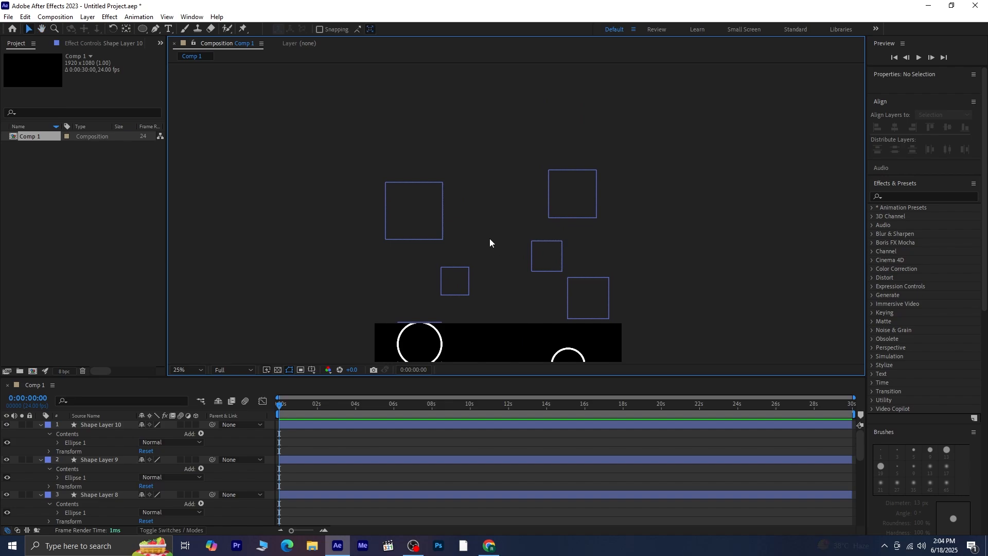
pyautogui.press('q')
pyautogui.moveTo(416, 135); pyautogui.dragTo(447, 165)
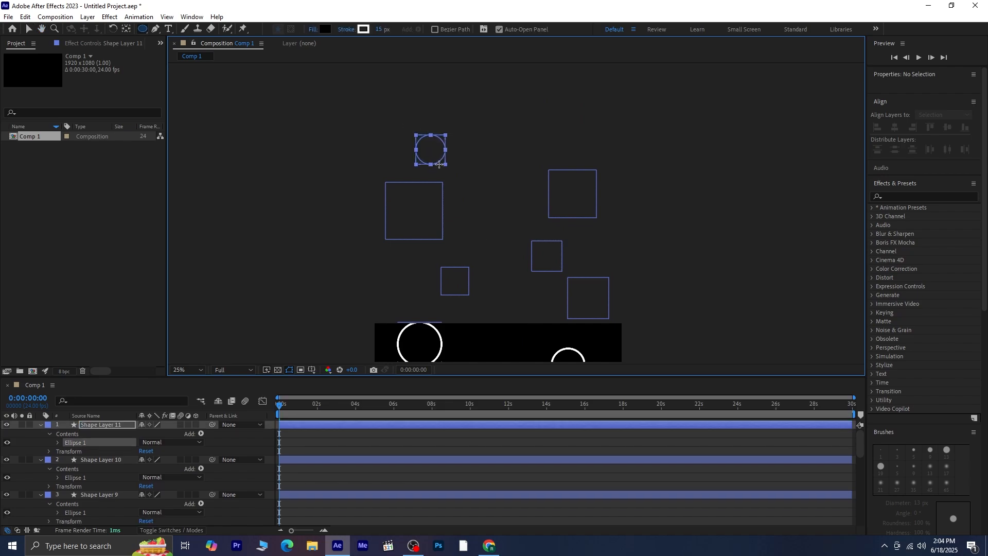
pyautogui.press('v')
pyautogui.click(480, 149)
pyautogui.press('q')
pyautogui.moveTo(529, 102); pyautogui.dragTo(563, 137)
pyautogui.scroll(-1, 541, 227)
pyautogui.press('space')
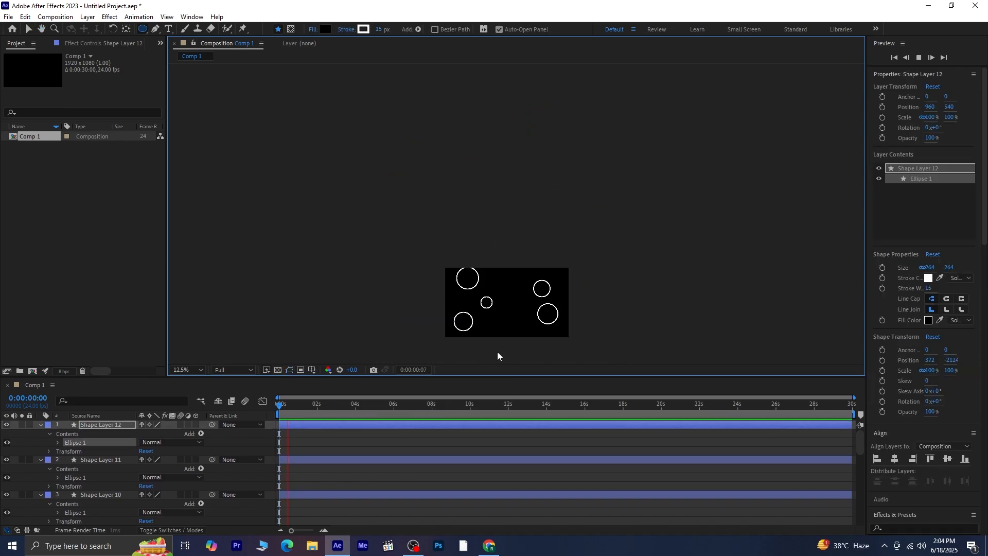
pyautogui.press('space')
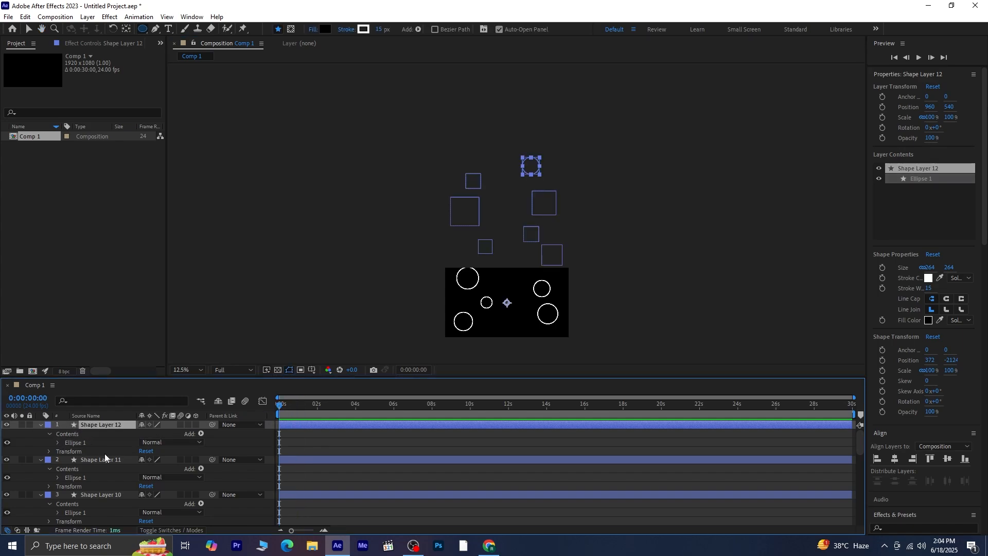
# Collapse the properties of all twelve shape layers and enlarge the timeline so the whole layer list fits.
pyautogui.scroll(-8, 122, 492)
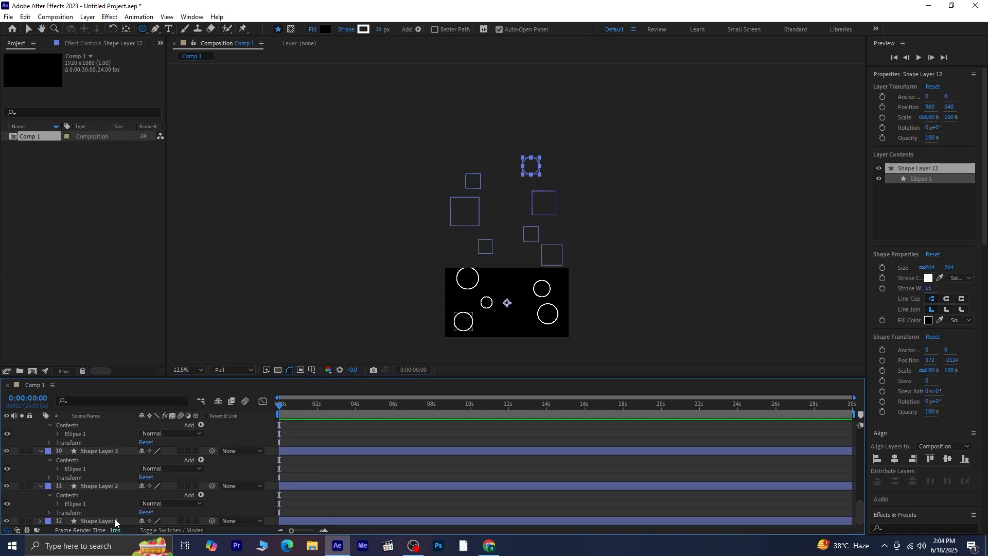
pyautogui.keyDown('shift'); pyautogui.click(115, 521); pyautogui.keyUp('shift')
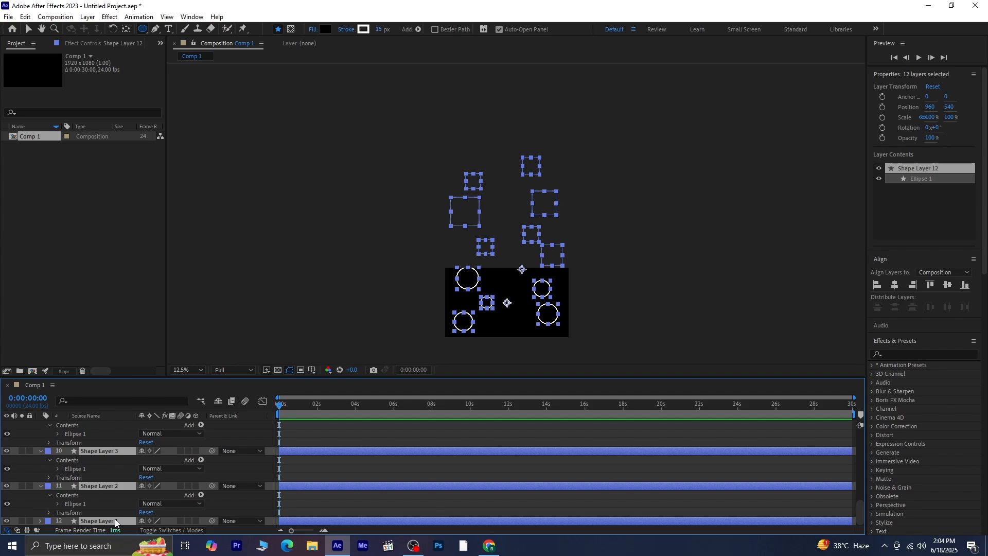
pyautogui.press('u')
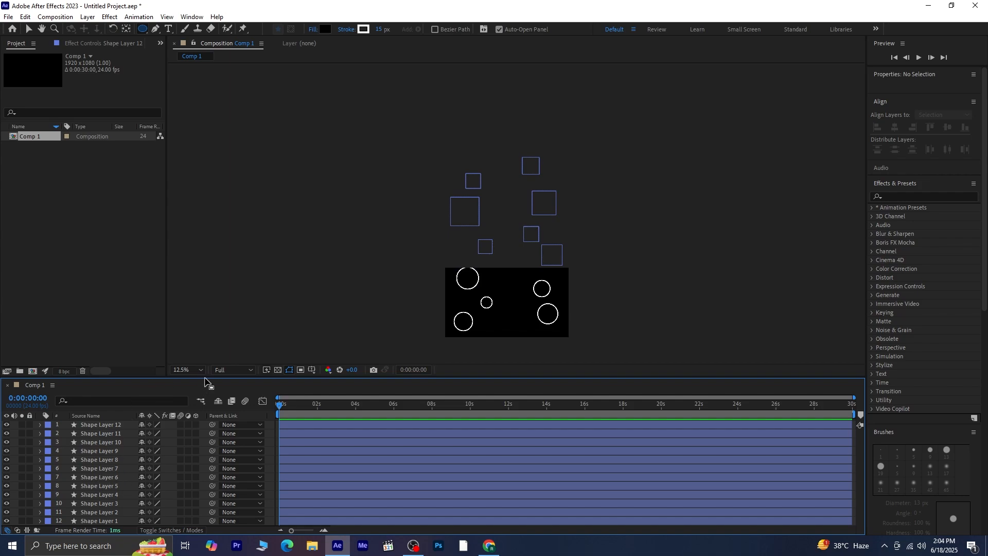
pyautogui.moveTo(205, 378); pyautogui.dragTo(205, 346)
# Centre the anchor points of all twelve shape layers on their circles.
pyautogui.click(116, 491)
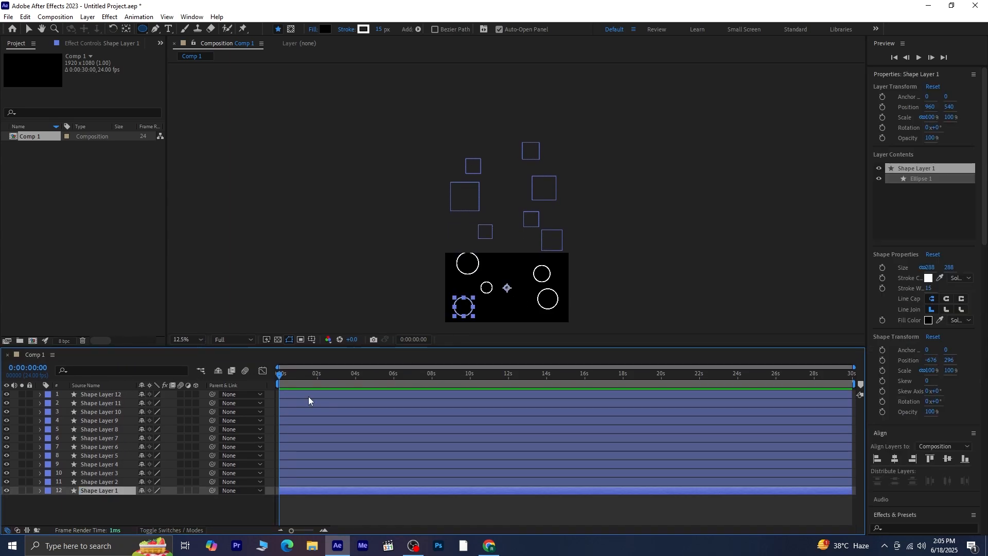
pyautogui.keyDown('shift'); pyautogui.click(104, 393); pyautogui.keyUp('shift')
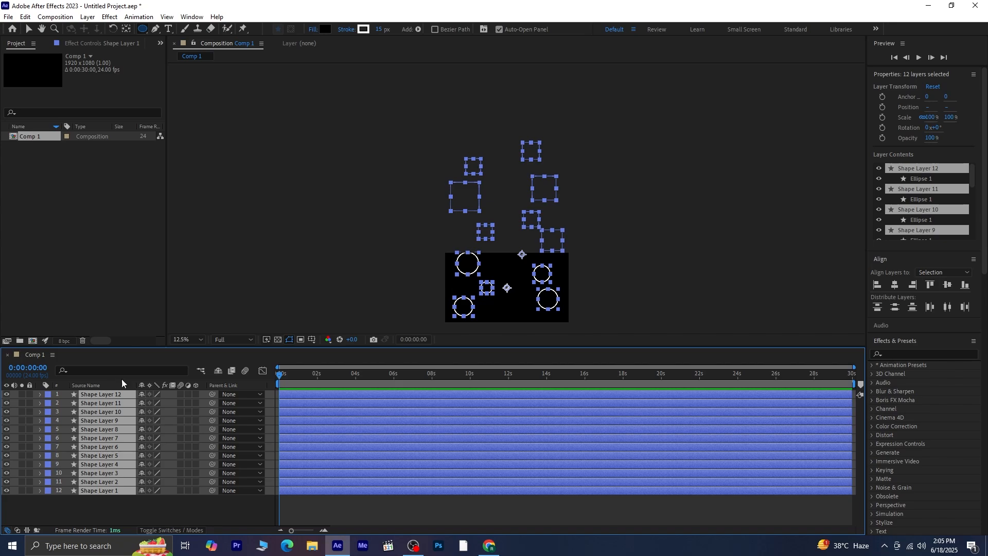
pyautogui.click(126, 29)
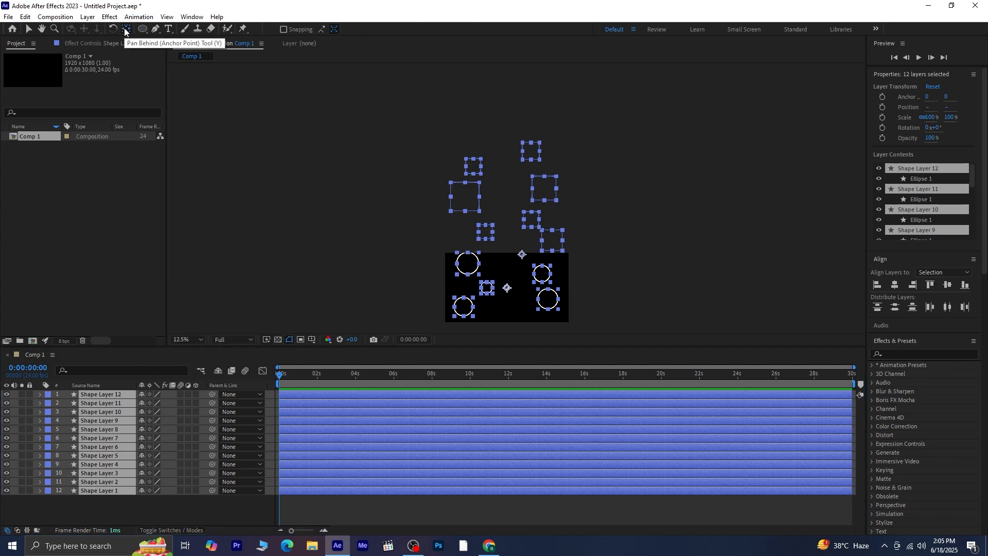
pyautogui.hotkey('ctrl', 'alt', 'Home')
pyautogui.click(124, 514)
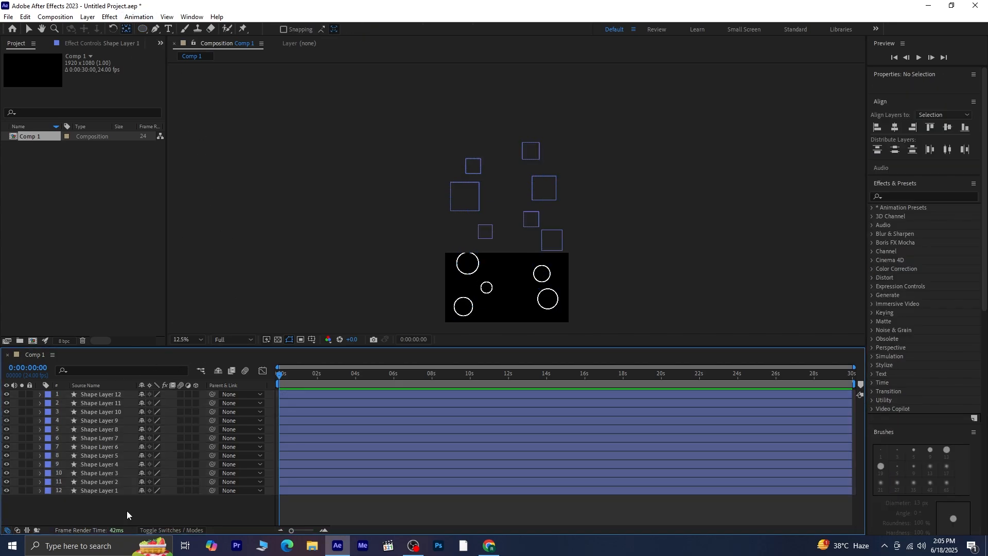
# Check the anchor point position of the lower left circle on Shape Layer 1.
pyautogui.press('.')
pyautogui.press('space')
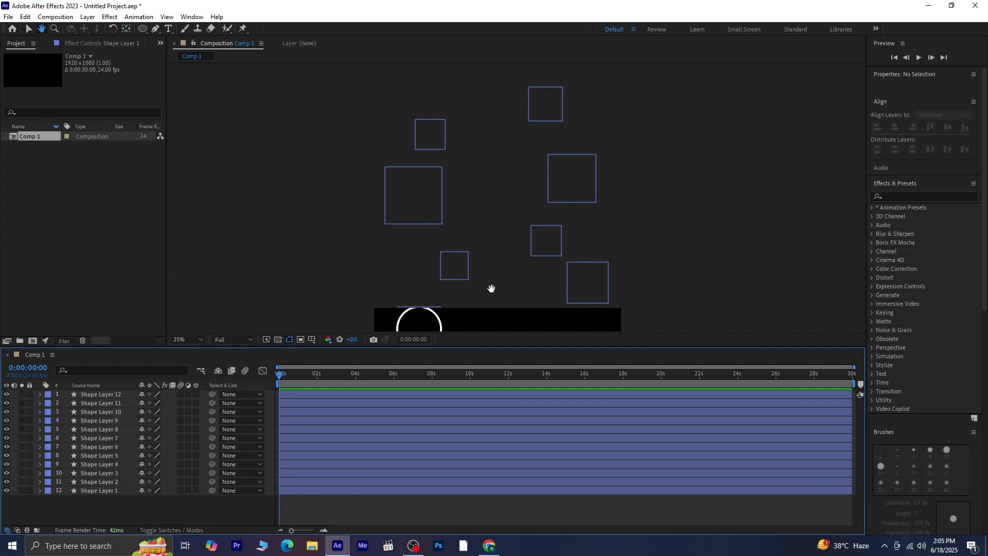
pyautogui.moveTo(497, 291); pyautogui.dragTo(495, 104)
pyautogui.scroll(1, 427, 253)
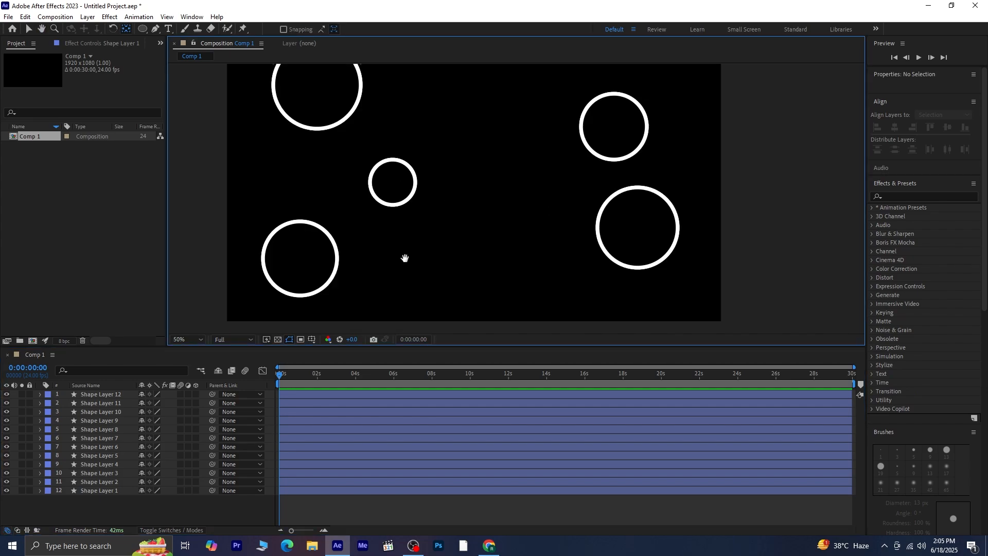
pyautogui.press('space')
pyautogui.moveTo(404, 259); pyautogui.dragTo(451, 258)
pyautogui.click(358, 291)
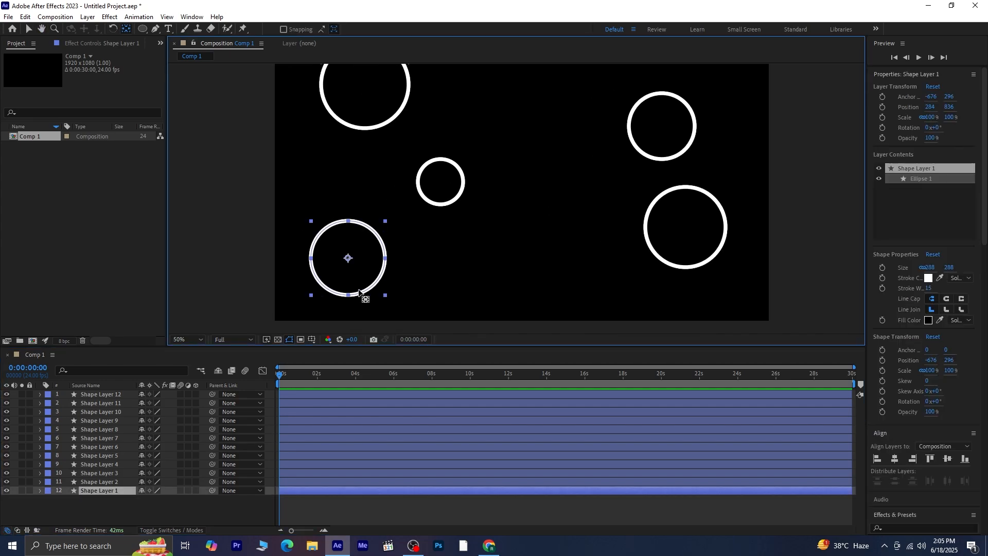
# Find and apply the Wiggle - position preset to the lower left circle on Shape Layer 1.
pyautogui.press('v')
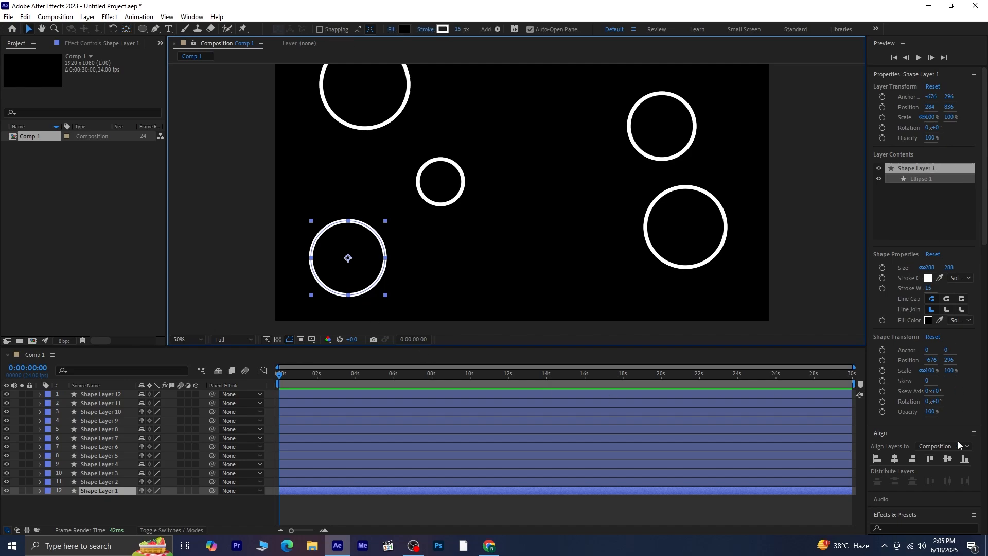
pyautogui.click(931, 524)
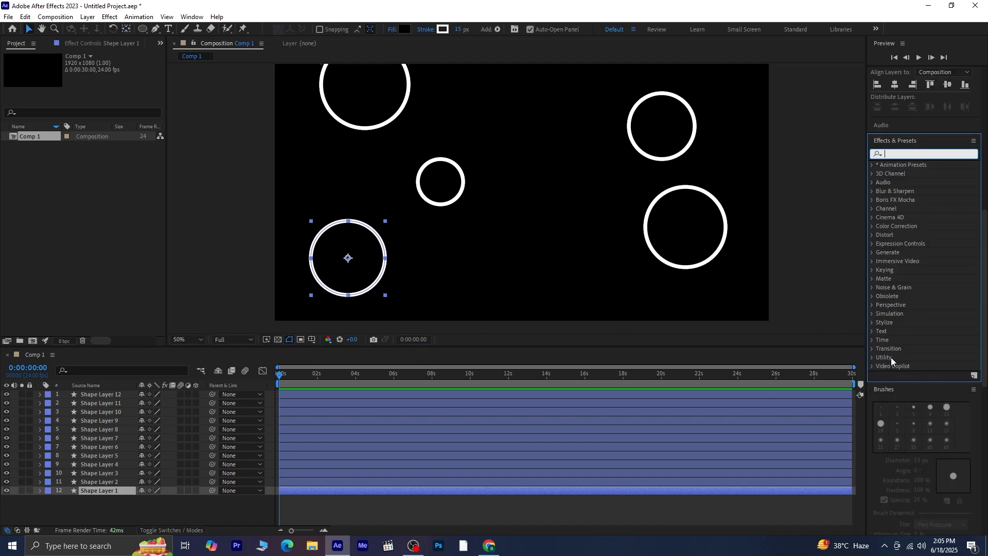
pyautogui.write('wigglw')
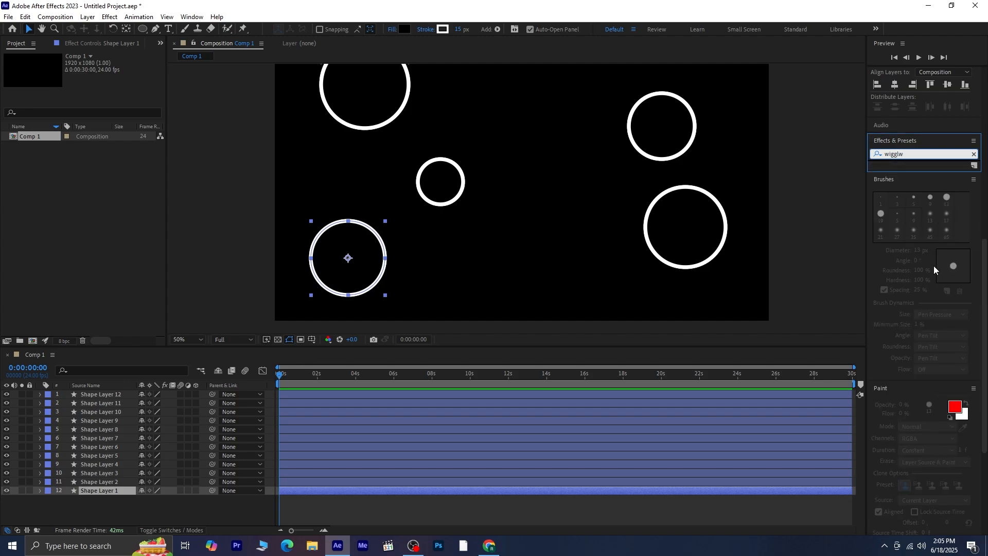
pyautogui.press('BackSpace')
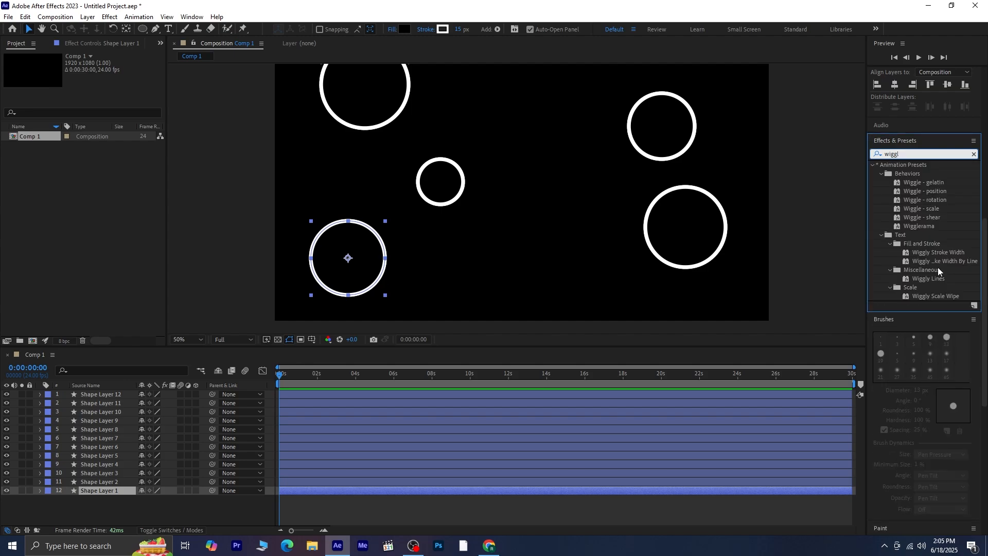
pyautogui.doubleClick(925, 191)
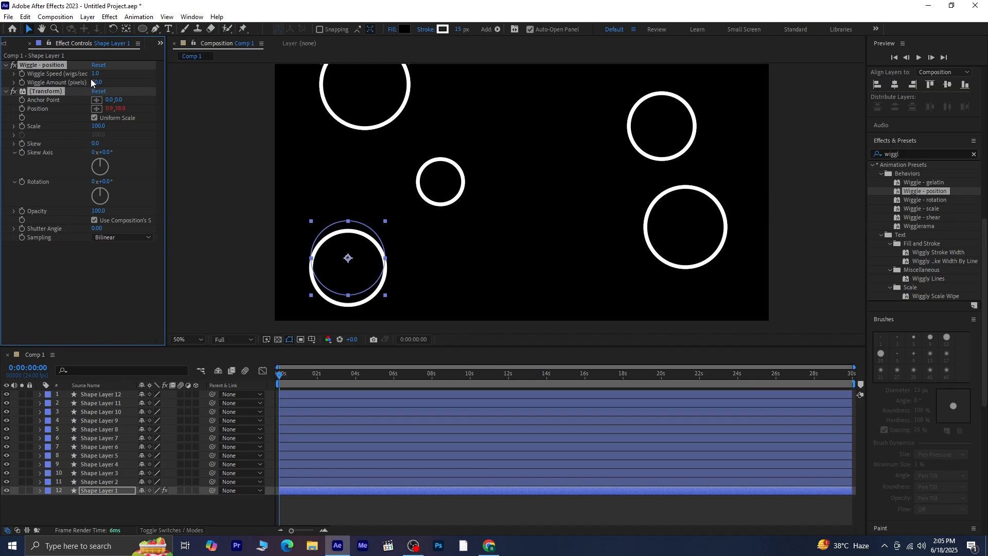
# Try a wiggle amount of 34 pixels on Shape Layer 1 and preview the motion.
pyautogui.moveTo(97, 83); pyautogui.dragTo(88, 87)
pyautogui.press('space')
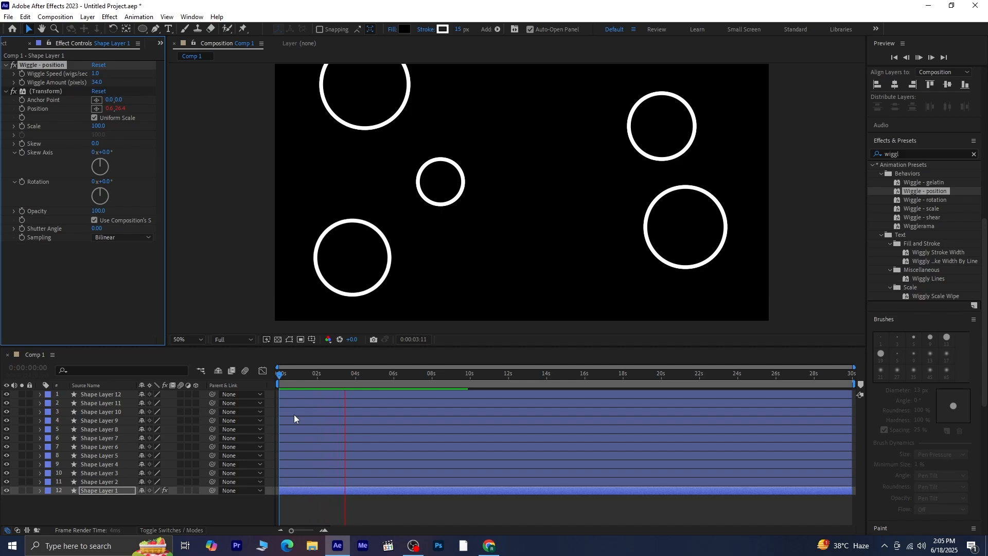
pyautogui.press('space')
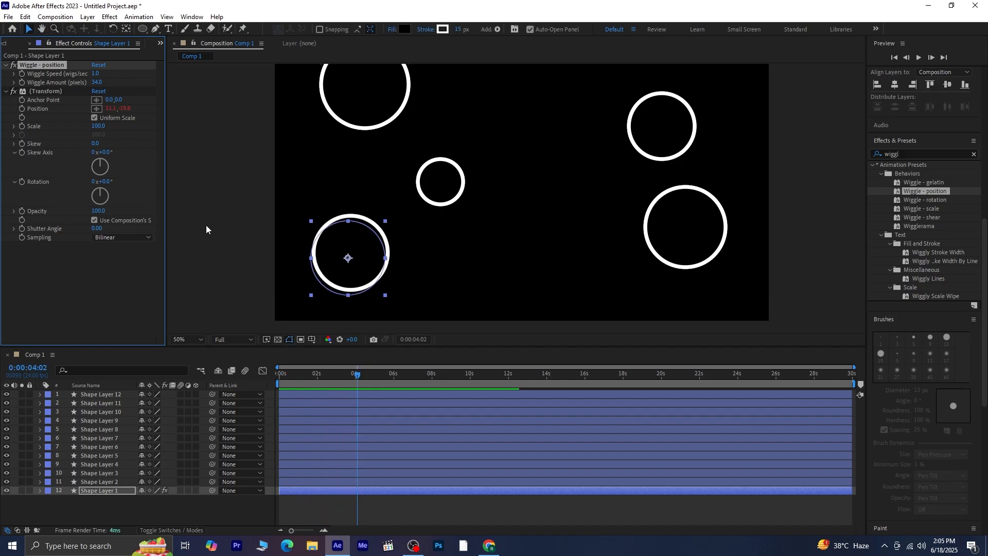
# Set the wiggle amount on Shape Layer 1 to 20 pixels and preview the motion from the start.
pyautogui.moveTo(94, 86); pyautogui.dragTo(87, 86)
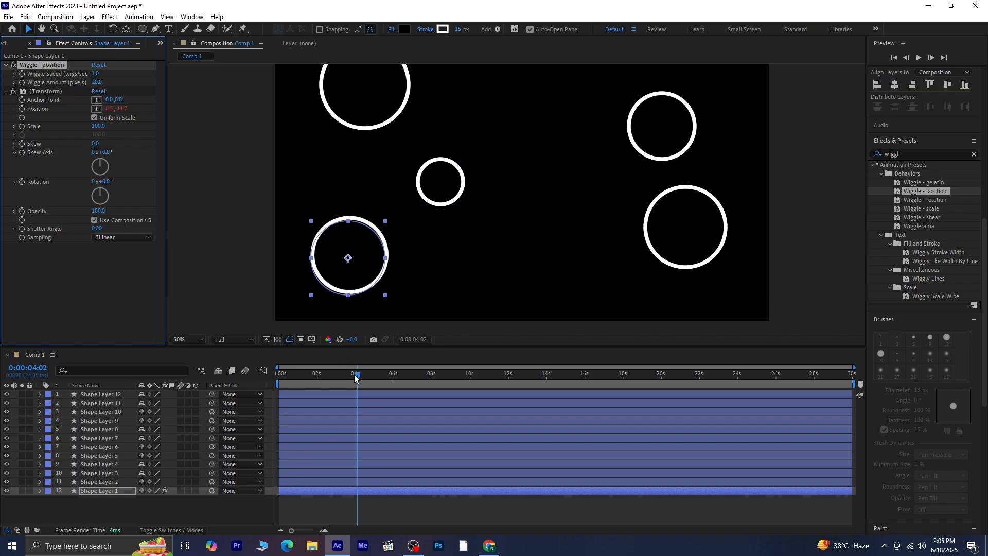
pyautogui.moveTo(355, 375); pyautogui.dragTo(150, 415)
pyautogui.press('space')
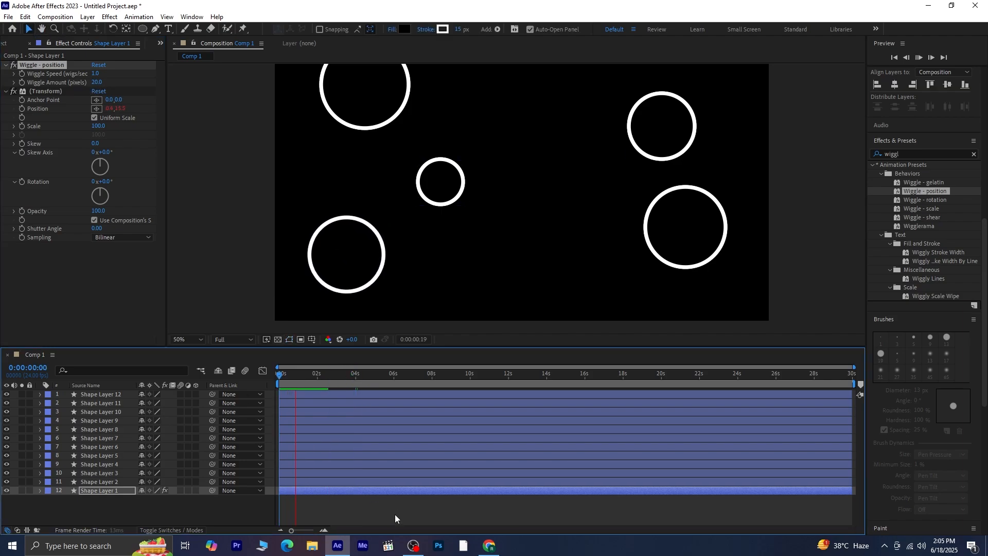
pyautogui.press('space')
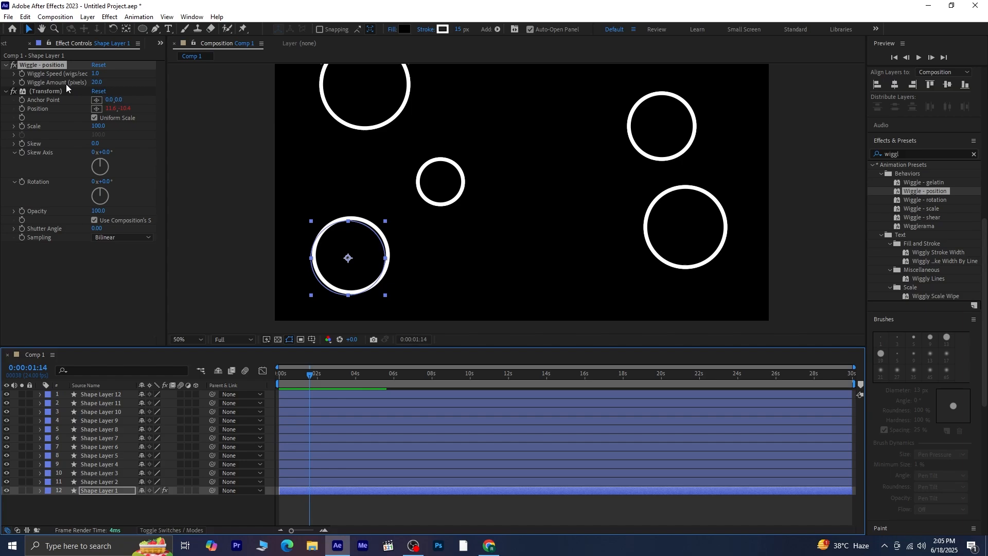
# Copy the Wiggle - position and Transform effects from Shape Layer 1 onto Shape Layers 2 through 12.
pyautogui.click(63, 91)
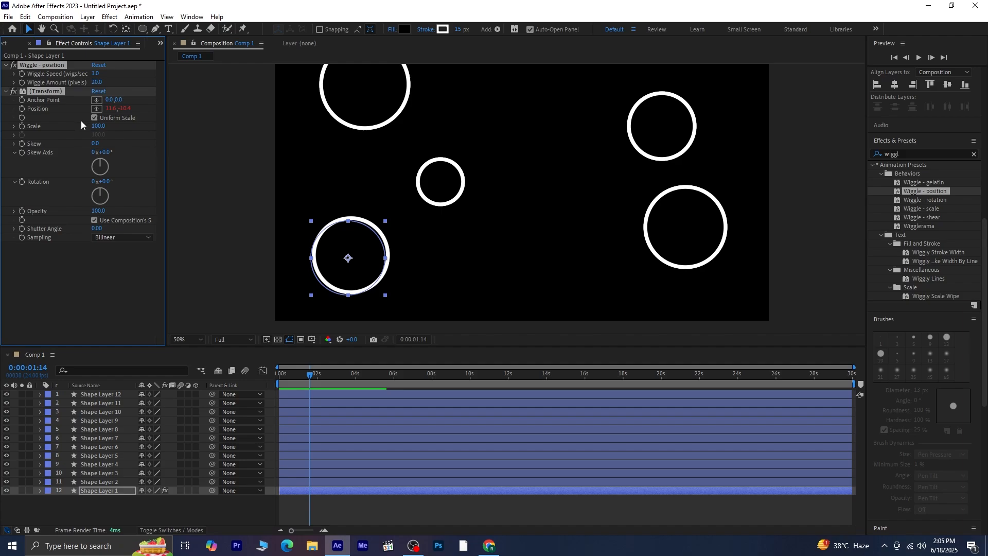
pyautogui.click(121, 482)
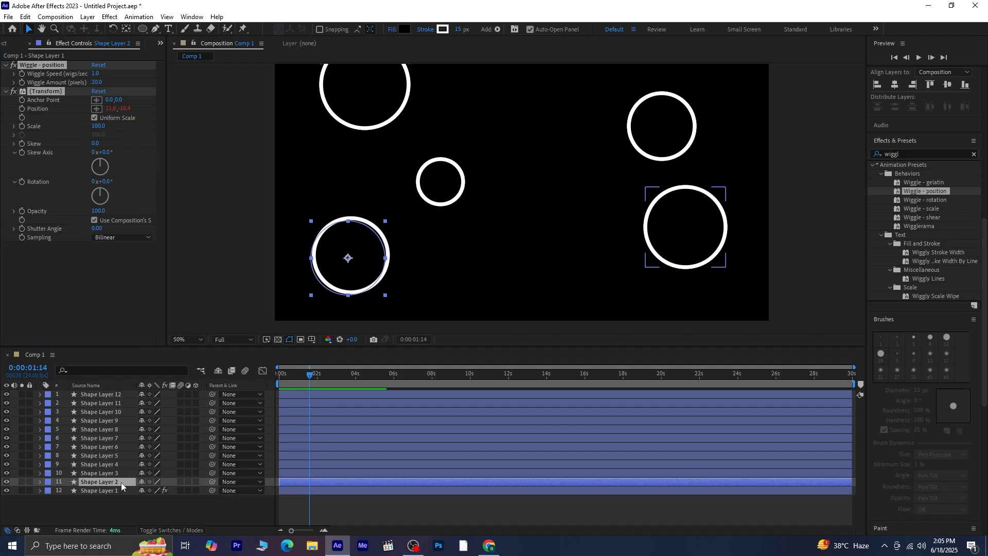
pyautogui.keyDown('shift'); pyautogui.click(112, 395); pyautogui.keyUp('shift')
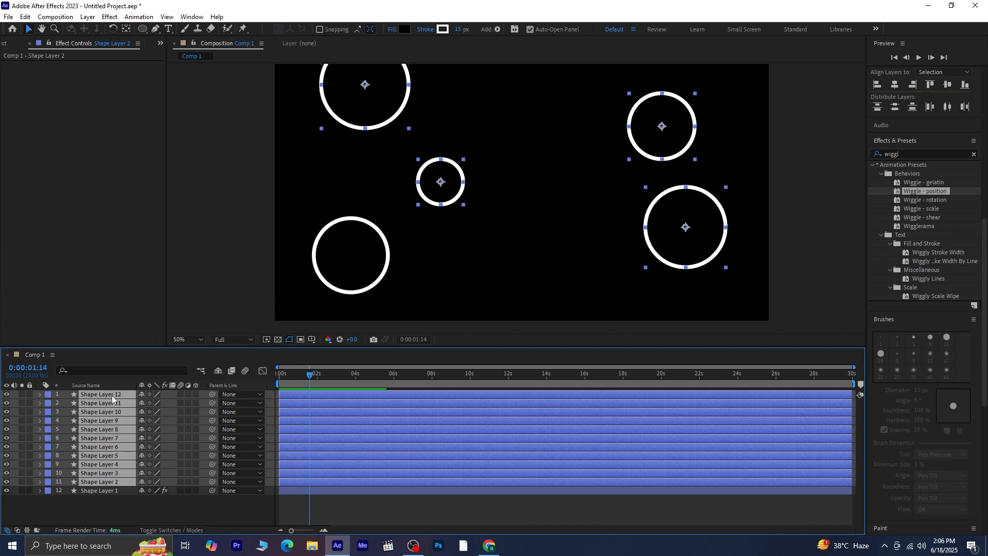
pyautogui.hotkey('ctrl', 'v')
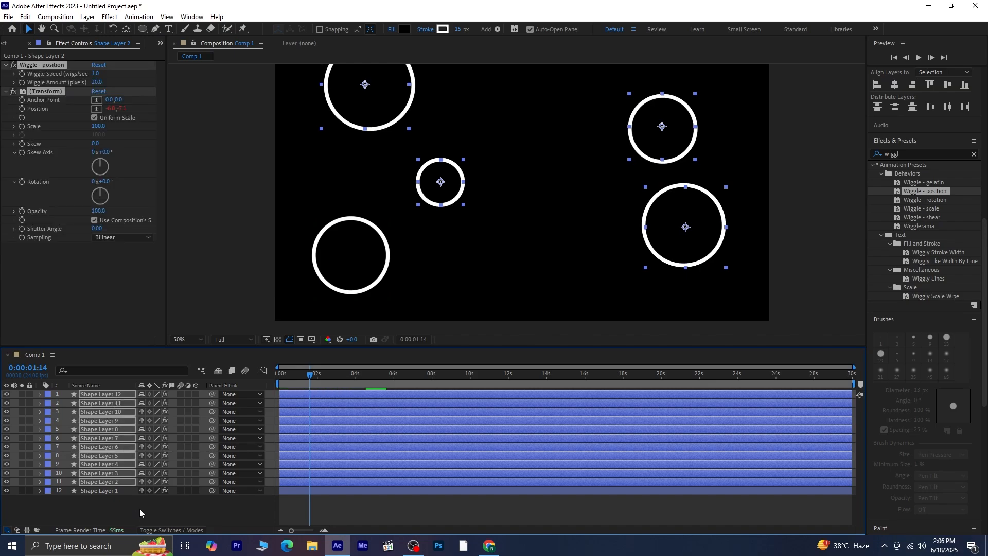
# Preview the wiggling motion of all the circles from the start of the composition.
pyautogui.click(140, 508)
pyautogui.moveTo(314, 373); pyautogui.dragTo(185, 387)
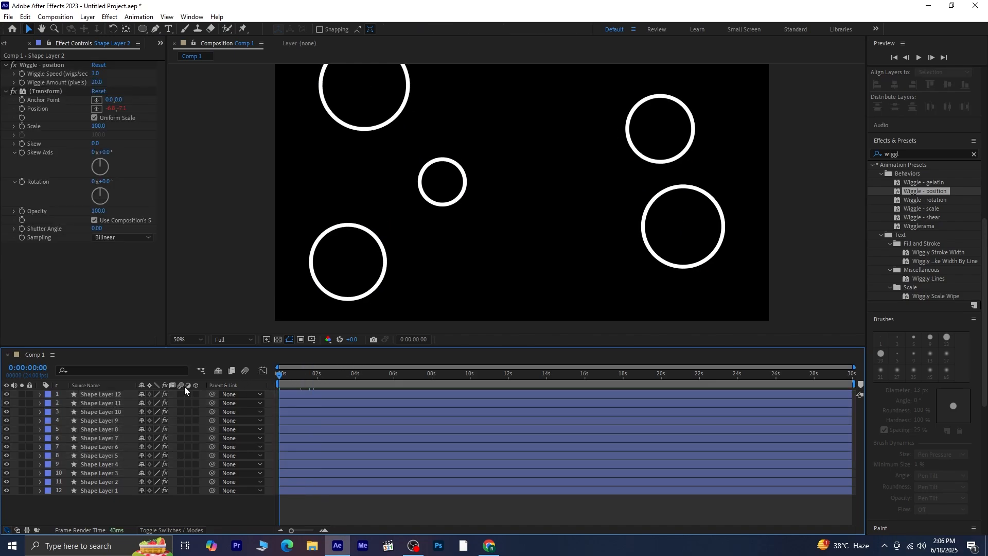
pyautogui.press('space')
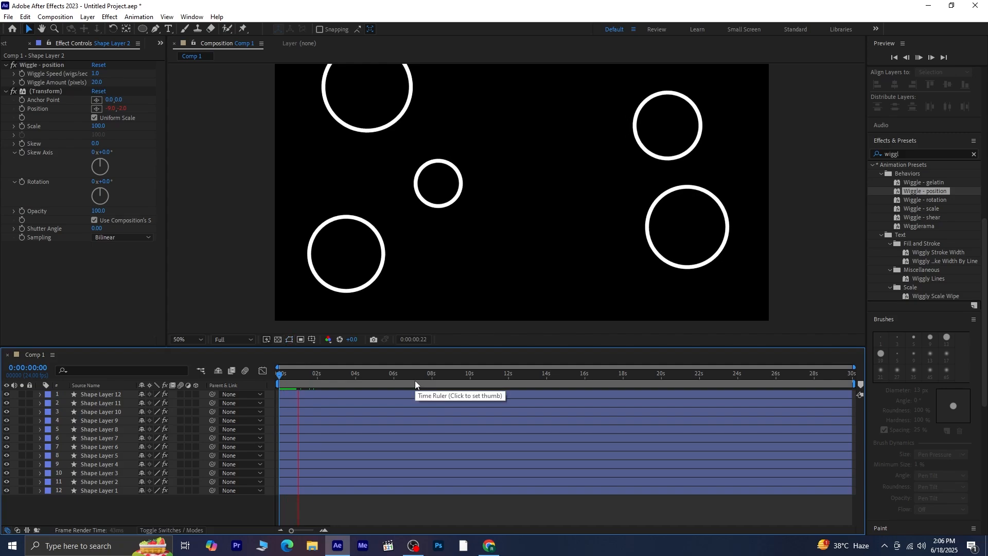
pyautogui.press('space')
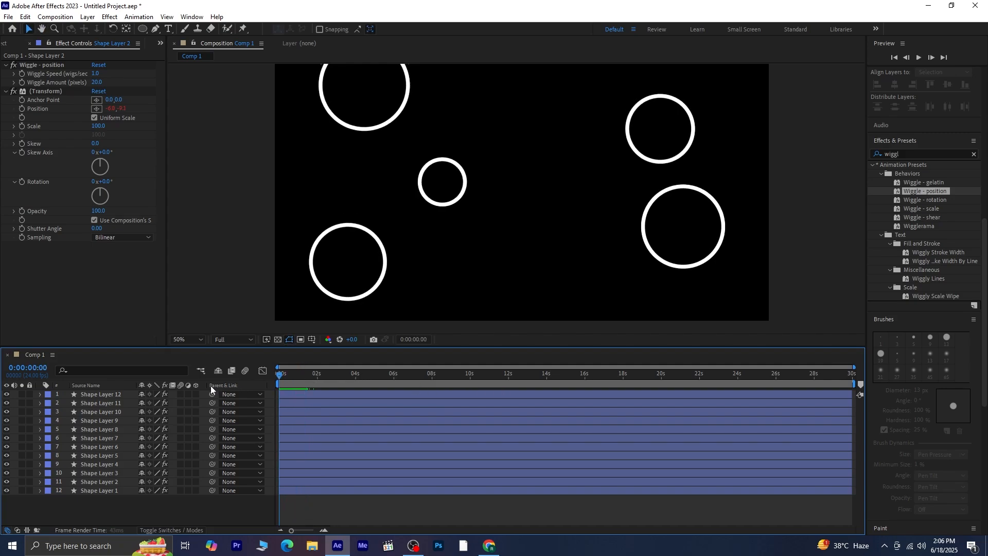
# Draw a circle about 228 px wide near the frame's lower centre on a new shape layer and centre its anchor point.
pyautogui.scroll(-2, 529, 193)
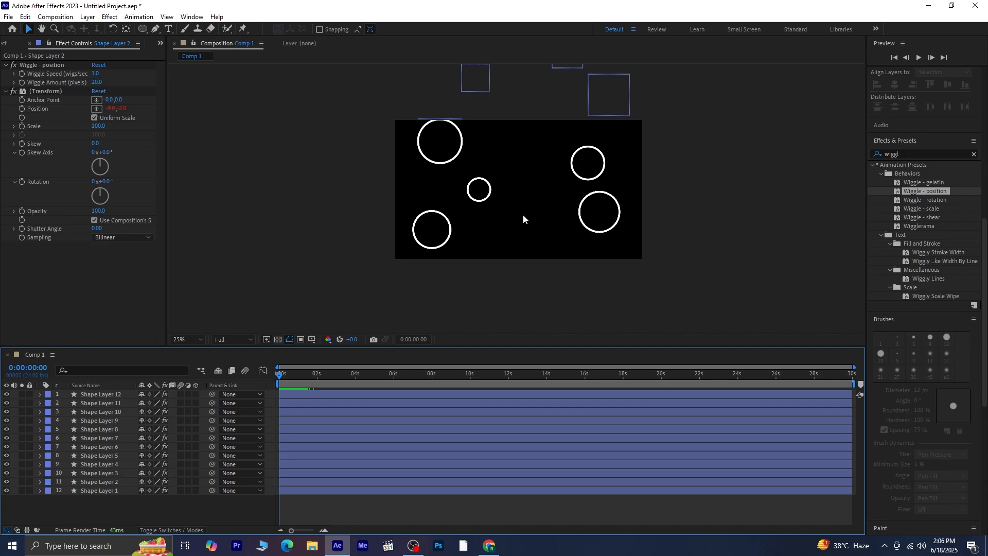
pyautogui.moveTo(522, 214)
pyautogui.mouseDown()
pyautogui.moveTo(464, 262)
pyautogui.moveTo(436, 302)
pyautogui.moveTo(455, 264)
pyautogui.moveTo(443, 282)
pyautogui.moveTo(429, 226)
pyautogui.mouseUp()
pyautogui.press('v')
pyautogui.click(141, 29)
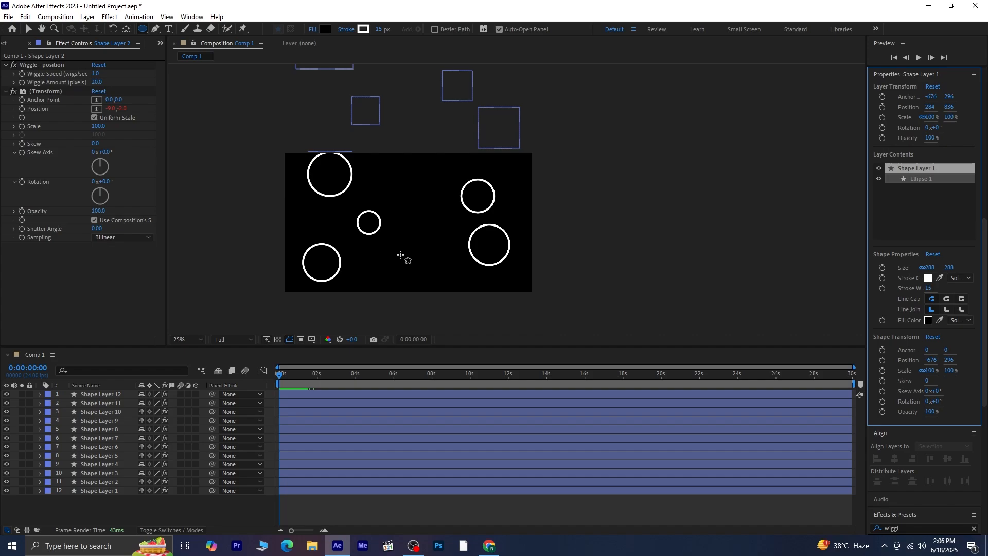
pyautogui.moveTo(402, 254); pyautogui.dragTo(430, 282)
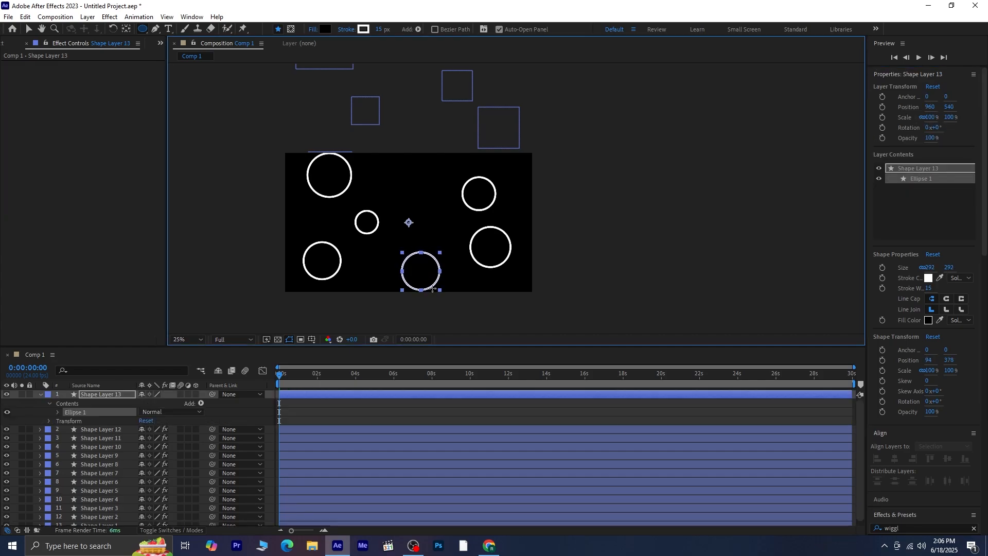
pyautogui.doubleClick(125, 29)
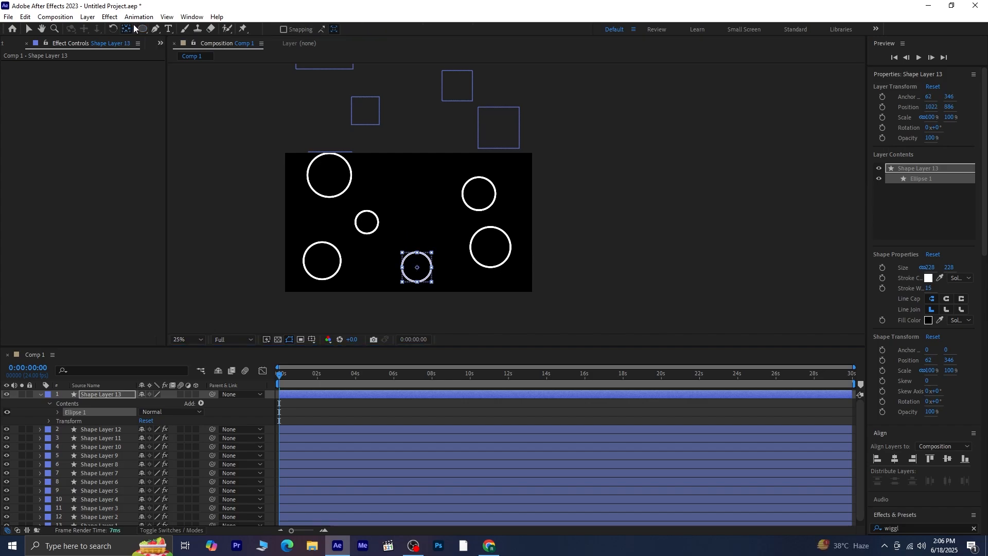
# Change the new circle's fill type to a radial gradient.
pyautogui.click(142, 29)
pyautogui.click(325, 29)
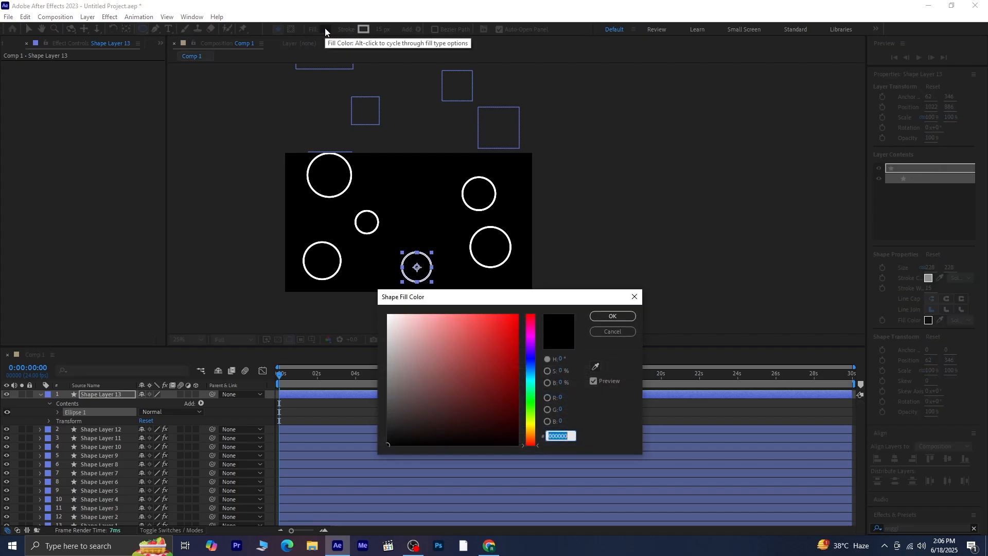
pyautogui.click(632, 294)
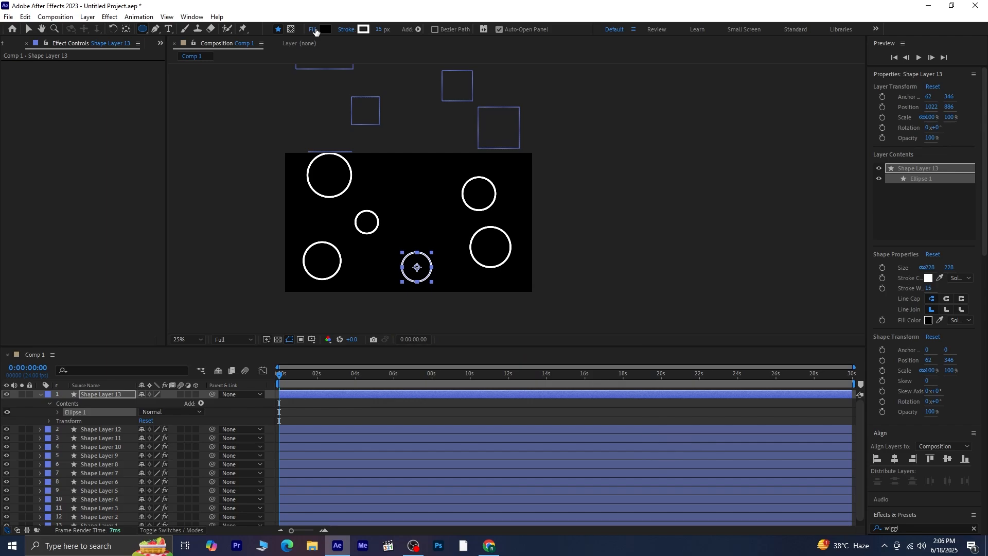
pyautogui.click(314, 29)
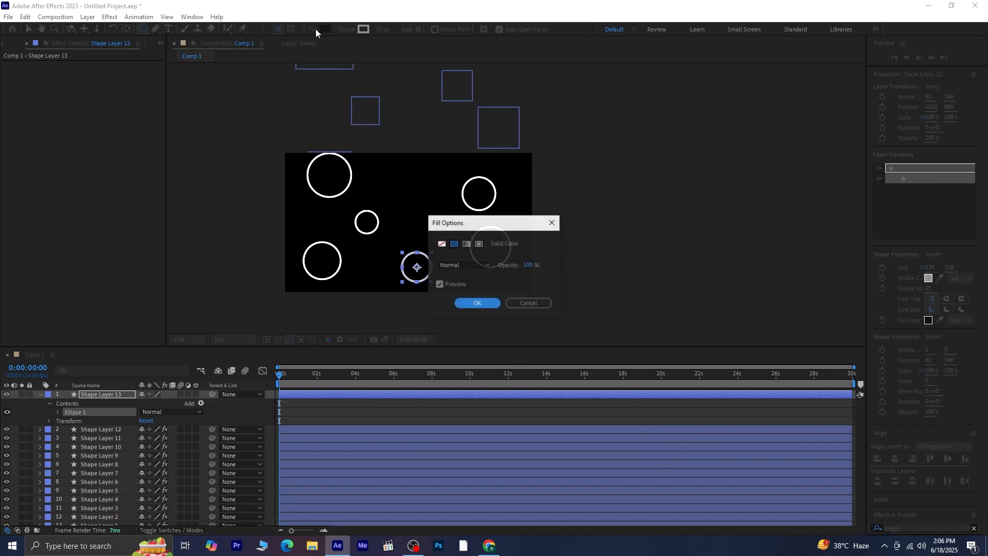
pyautogui.click(477, 245)
pyautogui.click(478, 304)
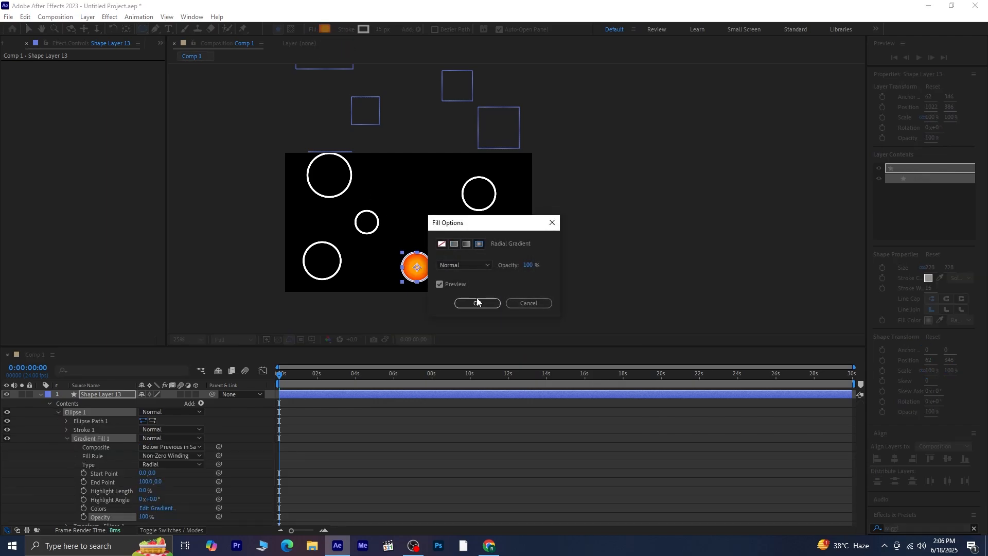
pyautogui.click(477, 303)
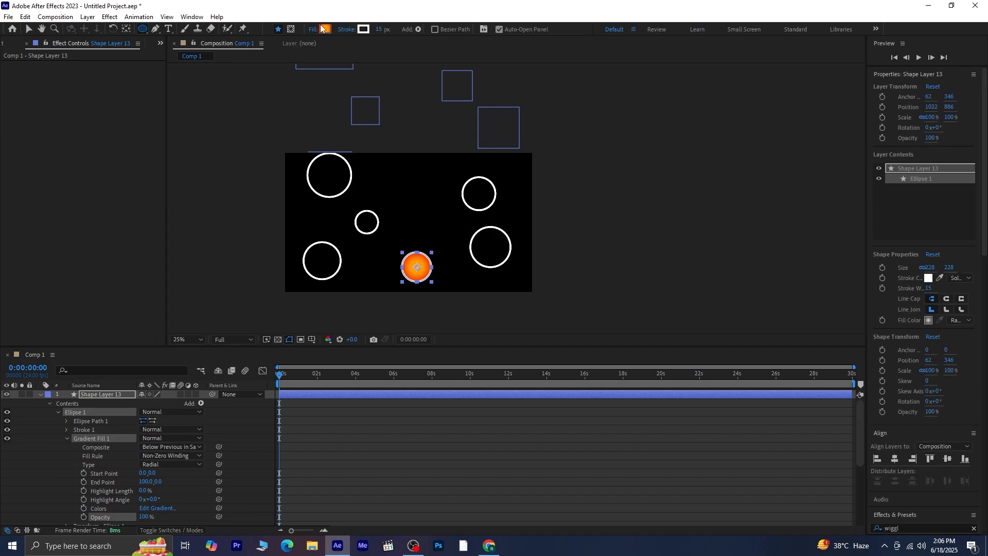
# Move the gradient's light orange FF9C00 colour stop to a location of about 1.5%.
pyautogui.click(324, 29)
pyautogui.moveTo(487, 160); pyautogui.dragTo(678, 141)
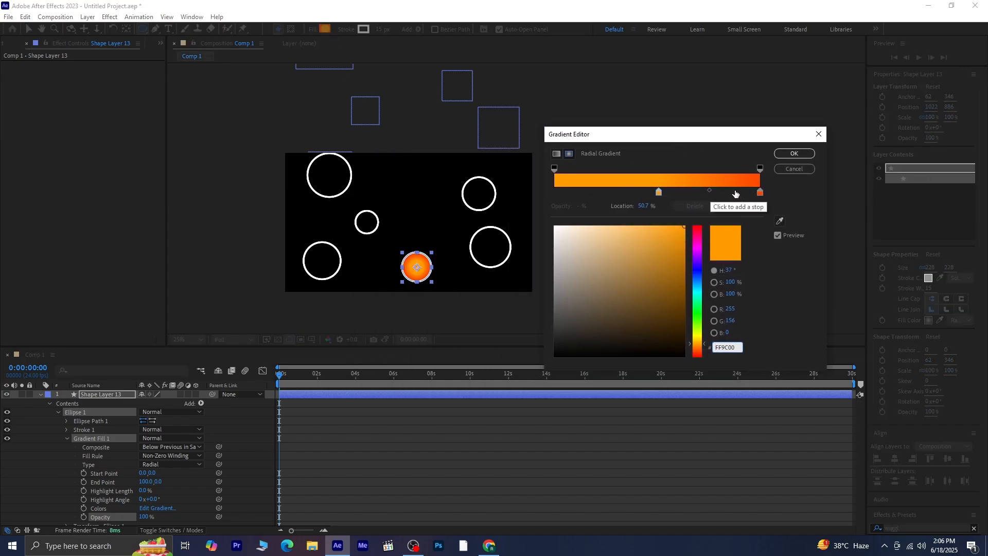
pyautogui.moveTo(656, 192); pyautogui.dragTo(573, 198)
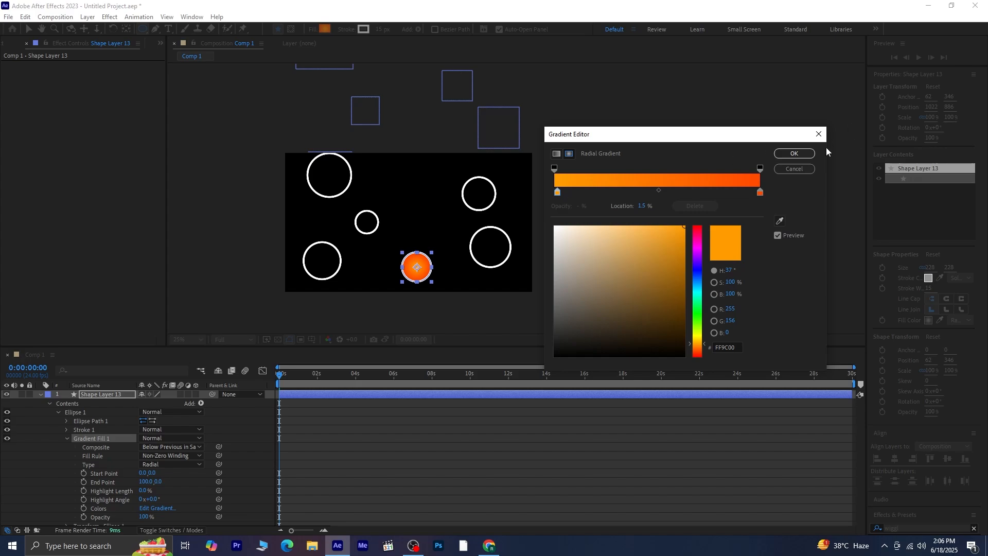
pyautogui.click(810, 153)
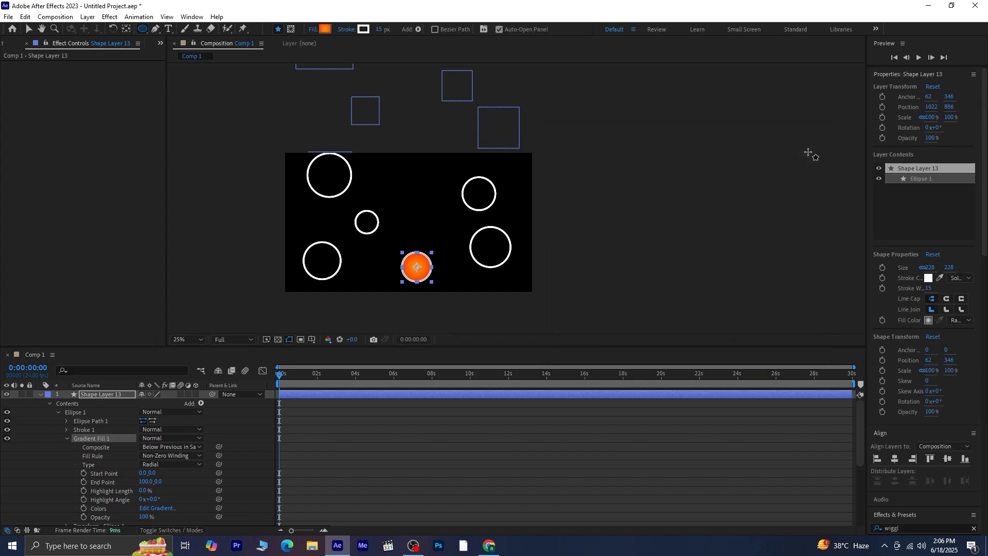
# Remove the stroke from the gradient-filled circle on Shape Layer 13.
pyautogui.click(344, 30)
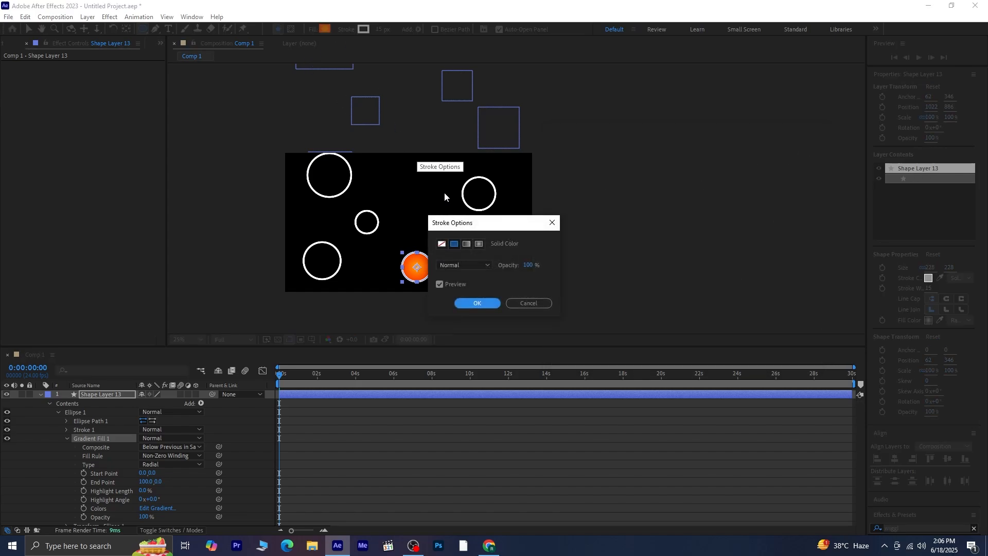
pyautogui.click(441, 245)
pyautogui.click(477, 303)
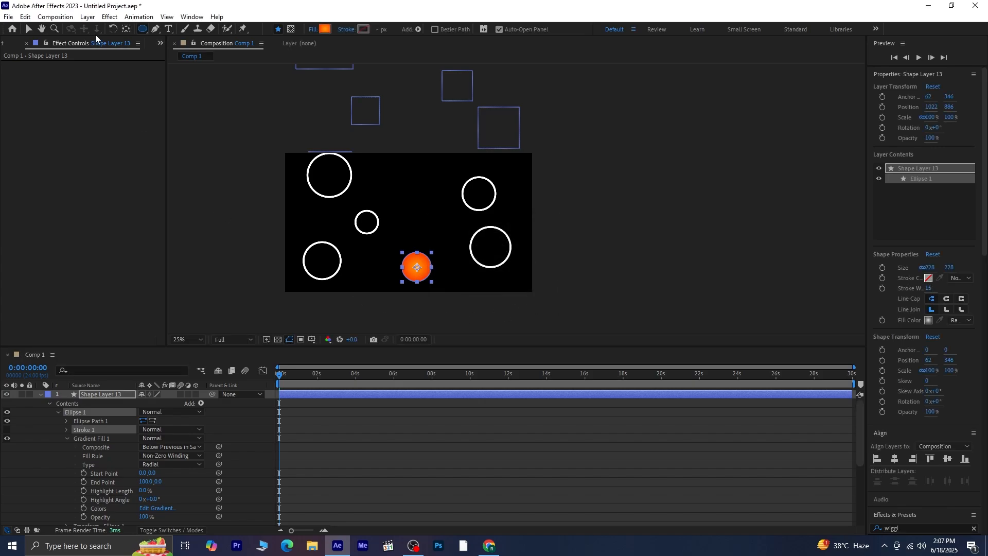
# Move the orange circle just below the frame, to a position of about 990, 1234.
pyautogui.press('v')
pyautogui.click(460, 304)
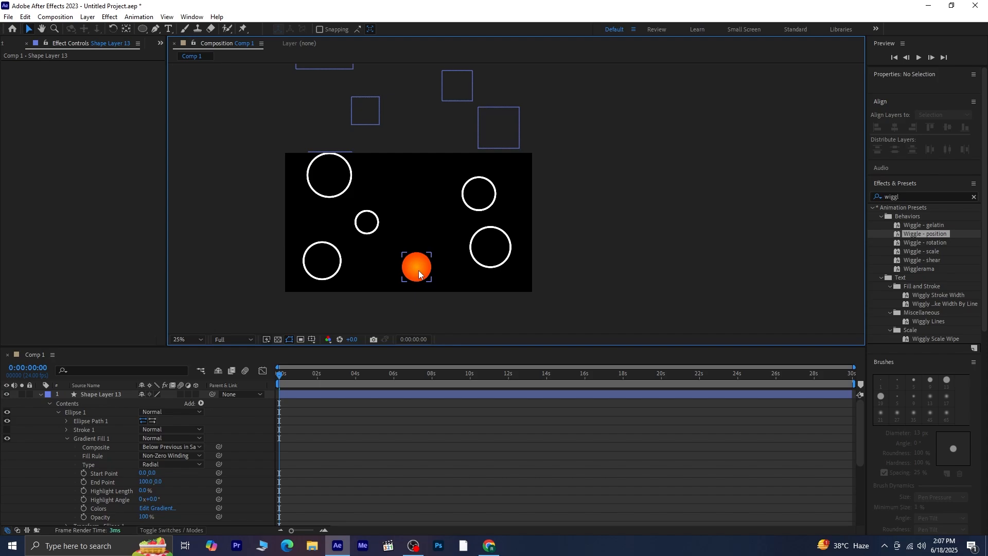
pyautogui.moveTo(418, 271); pyautogui.dragTo(412, 311)
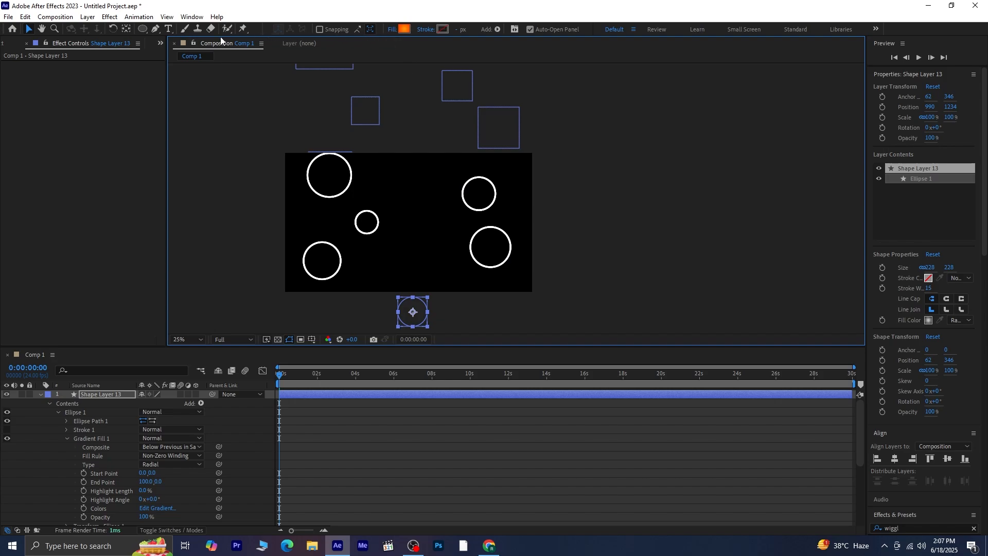
# Draw a zigzag mask path on Shape Layer 13 with the Pen tool, from the orange ball up between the circles inside the frame.
pyautogui.click(156, 30)
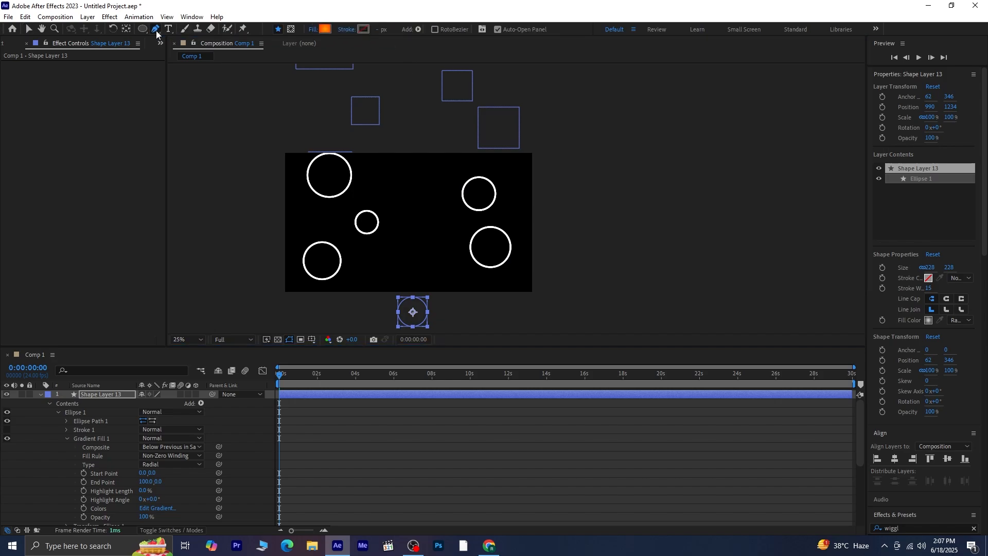
pyautogui.click(290, 29)
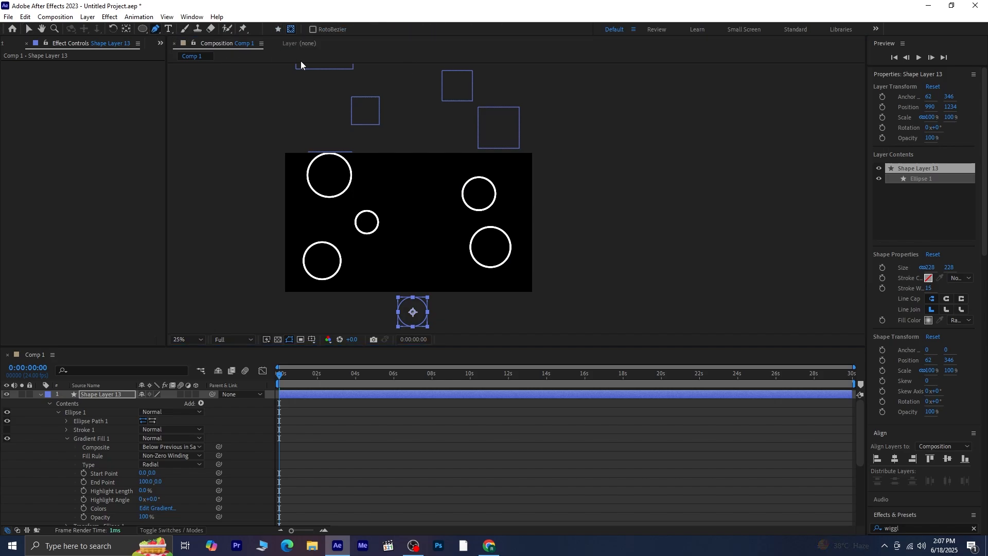
pyautogui.click(409, 317)
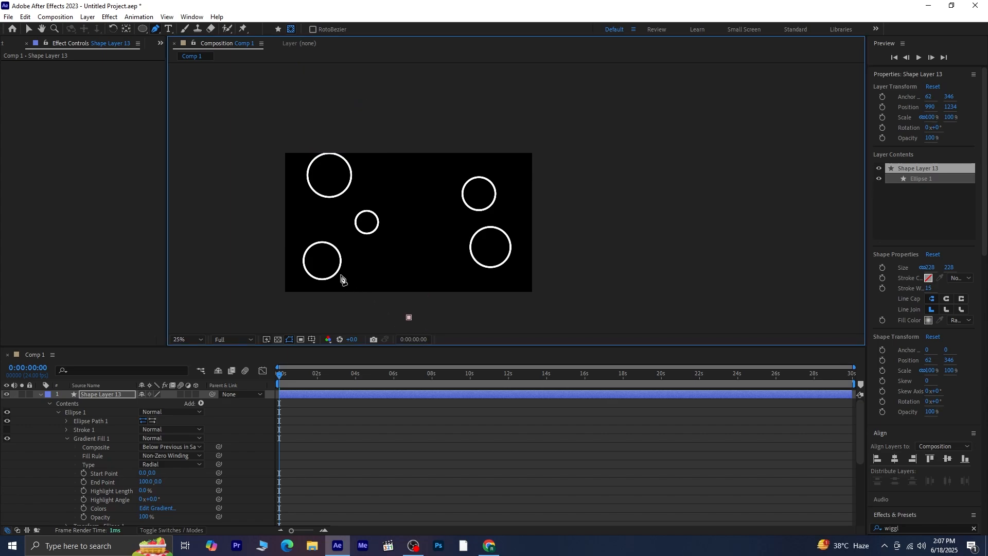
pyautogui.click(466, 262)
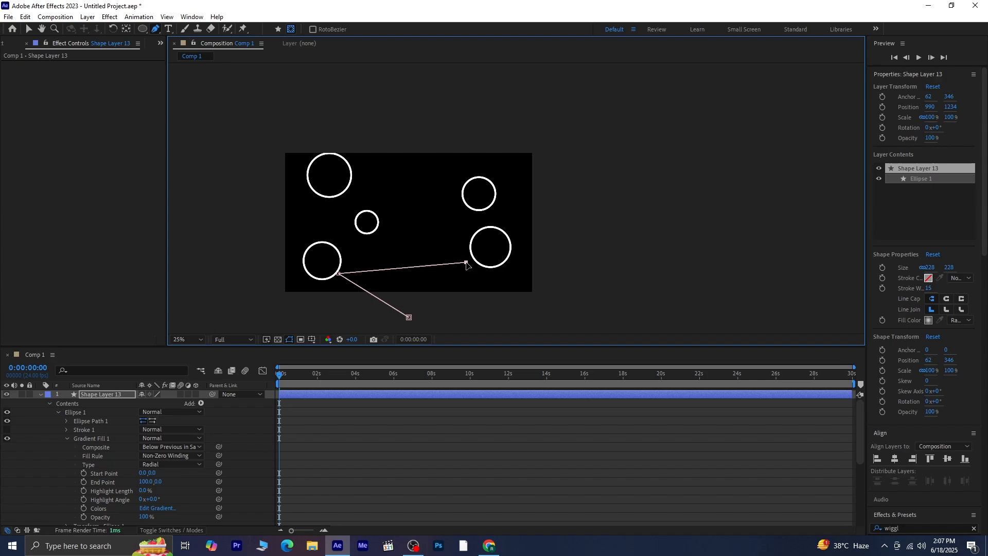
pyautogui.click(382, 228)
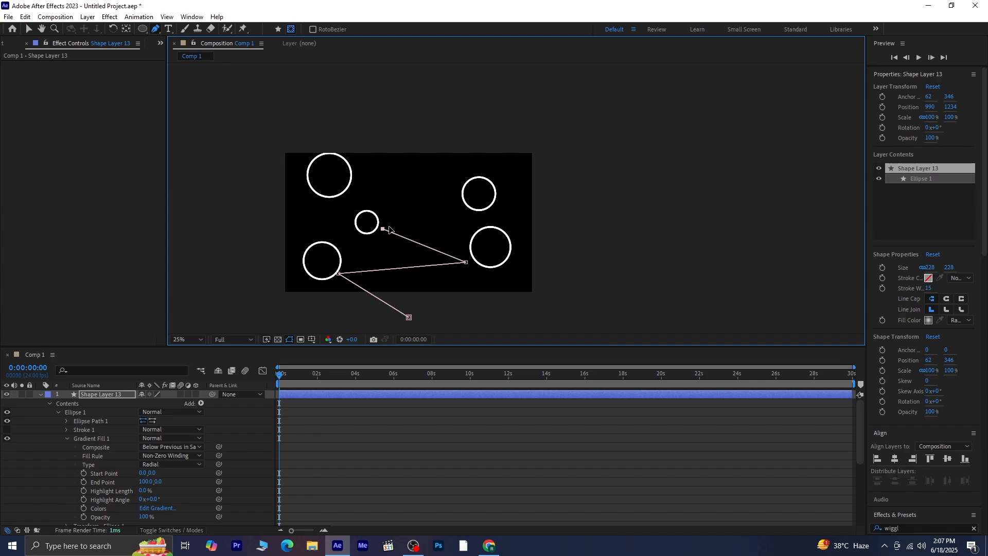
pyautogui.click(462, 204)
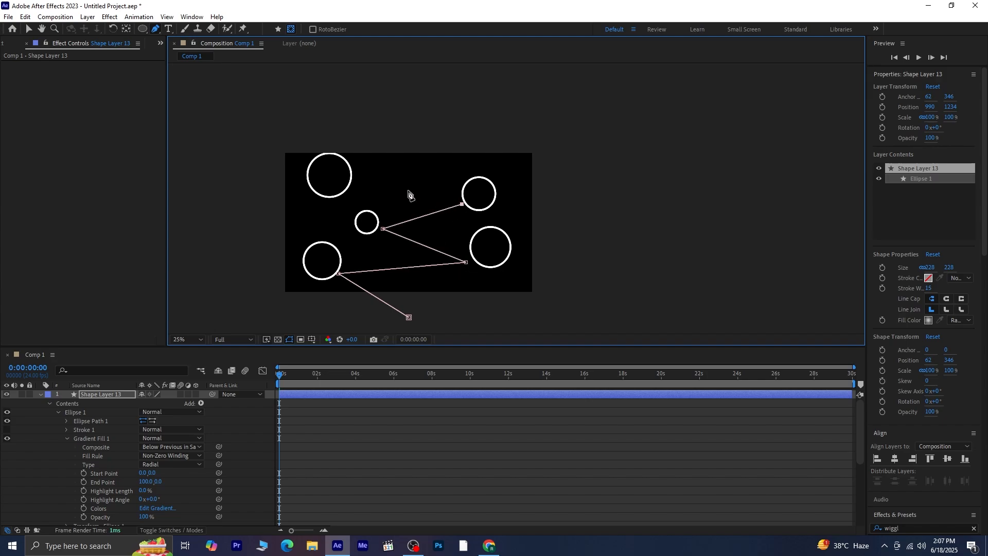
pyautogui.click(357, 176)
# Extend the open mask path above the frame with seven more zigzag points alternating between the upper circles.
pyautogui.moveTo(381, 162); pyautogui.dragTo(384, 234)
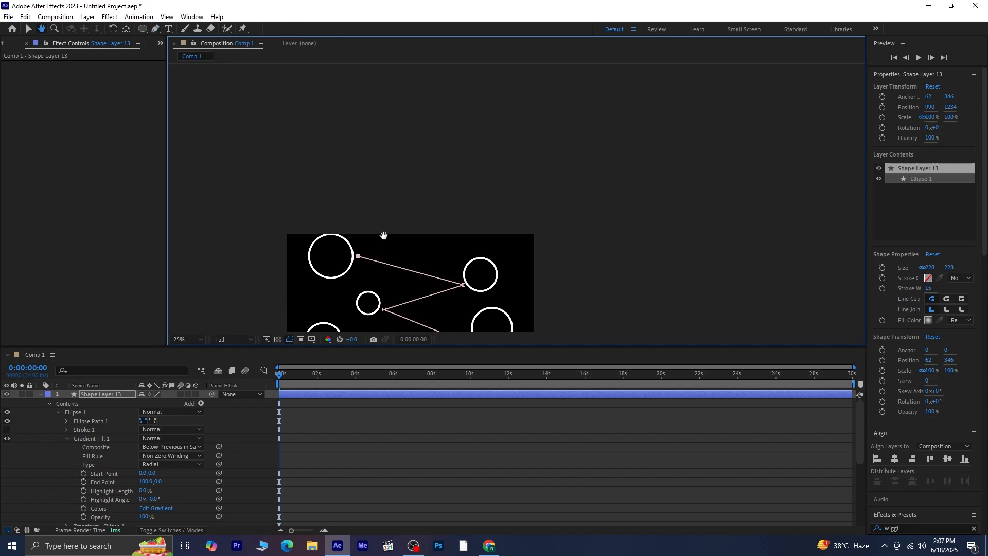
pyautogui.click(472, 213)
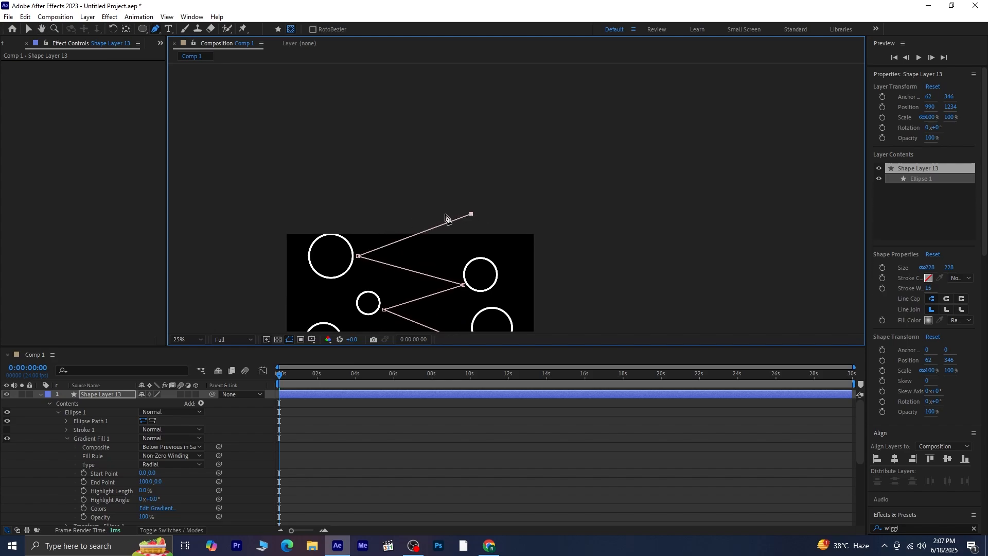
pyautogui.click(369, 189)
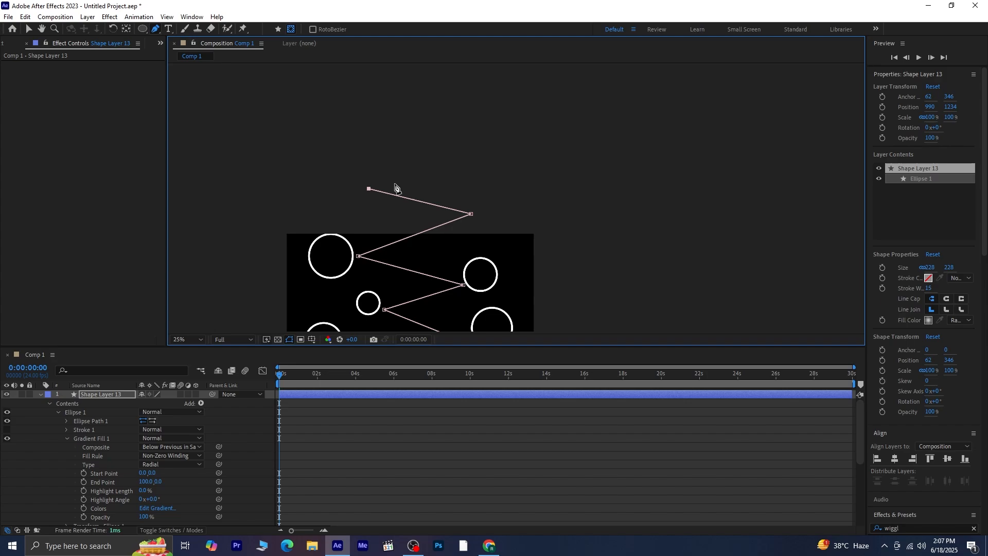
pyautogui.click(471, 163)
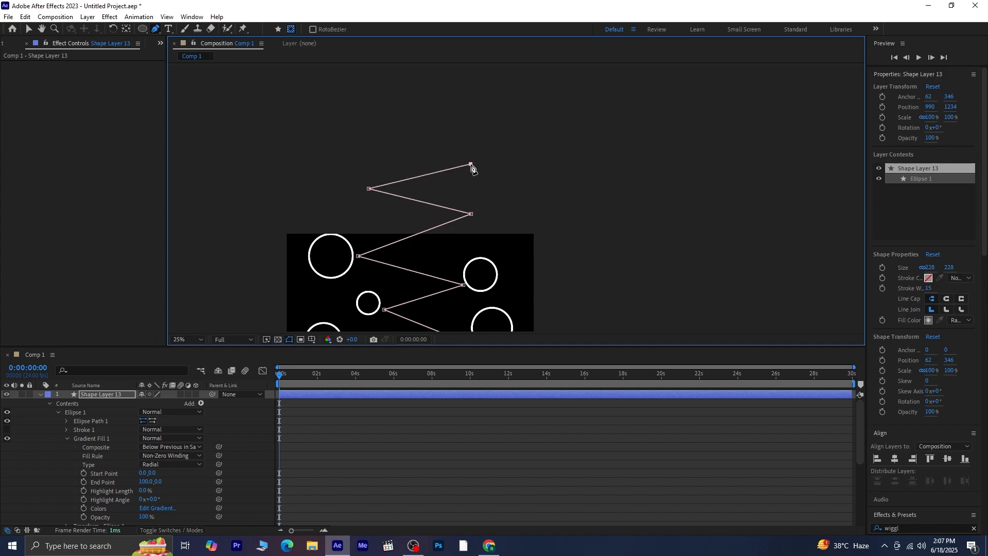
pyautogui.click(372, 153)
pyautogui.click(468, 112)
pyautogui.click(366, 98)
pyautogui.click(482, 73)
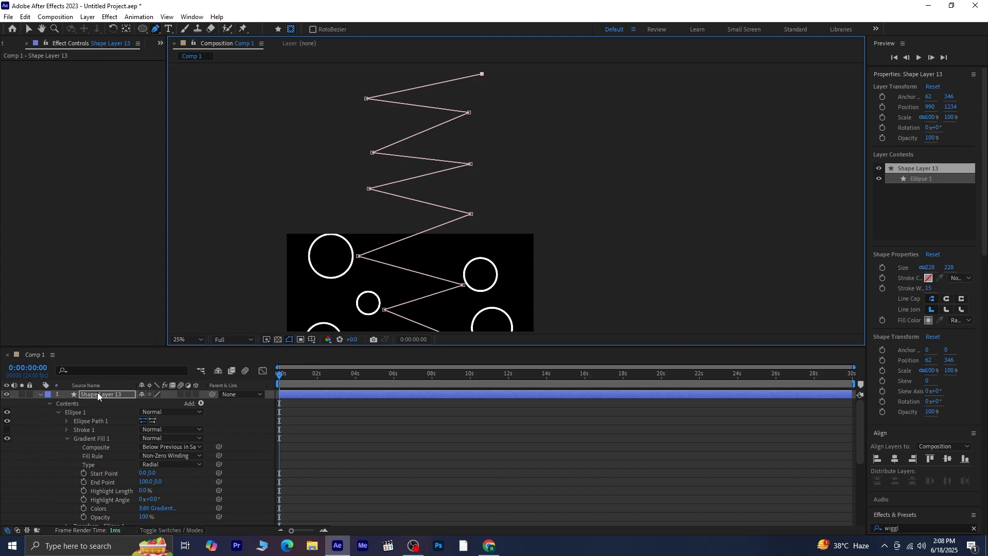
# Search the layer properties for "mask" and copy the Mask Path of Mask 1 on Shape Layer 13.
pyautogui.click(122, 370)
pyautogui.write('mask')
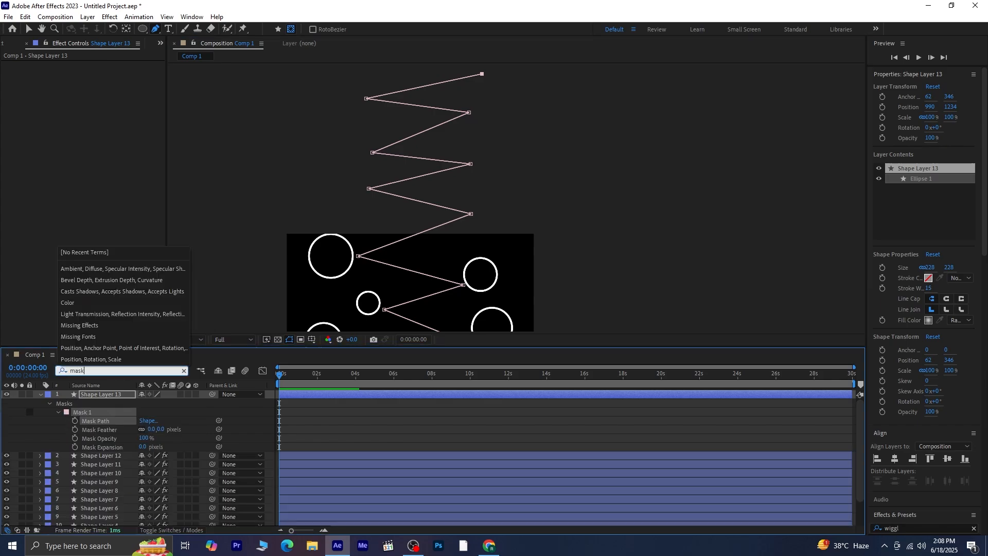
pyautogui.click(113, 421)
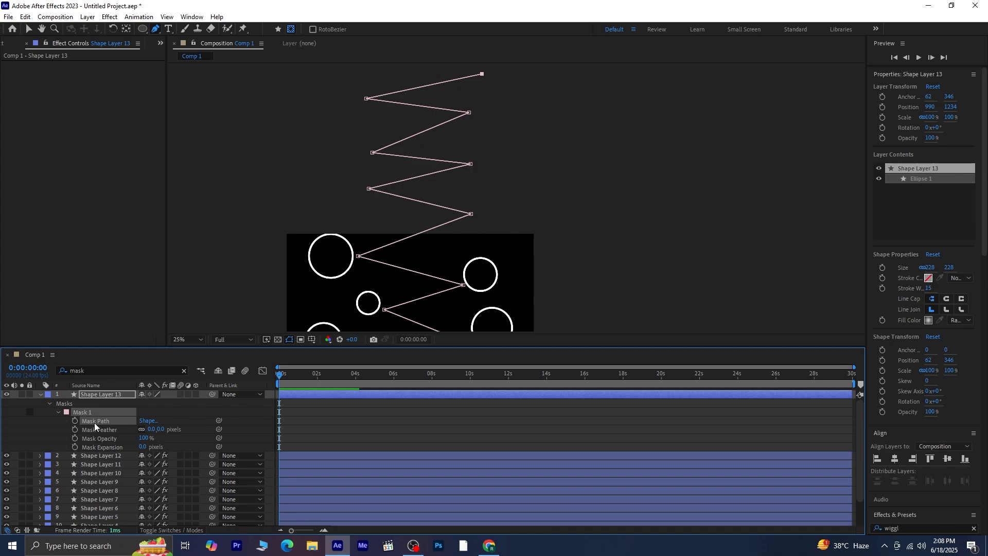
pyautogui.click(57, 410)
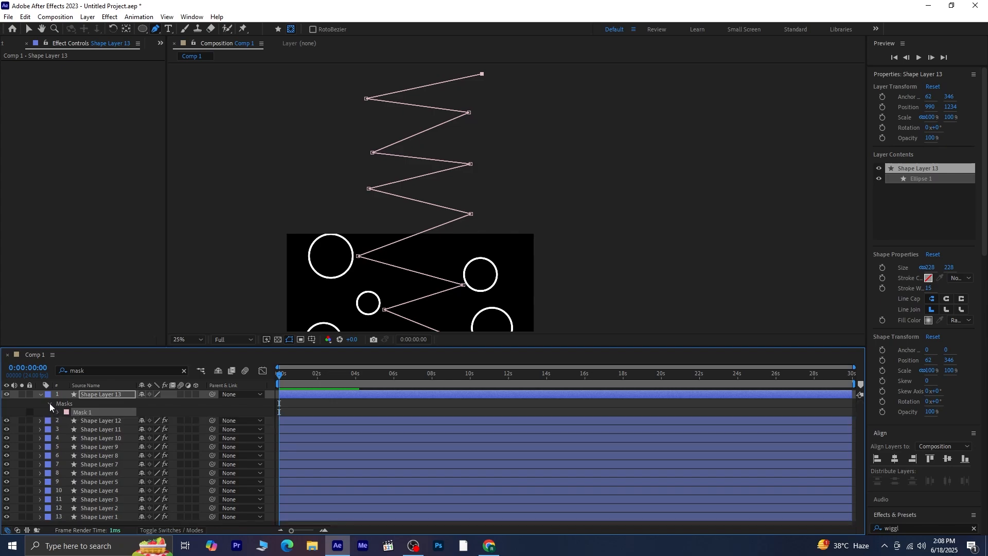
pyautogui.click(50, 403)
pyautogui.click(40, 394)
# Paste the copied mask path into Shape Layer 13's Position and stretch its keyframes so the last one falls at about 6 seconds.
pyautogui.click(100, 394)
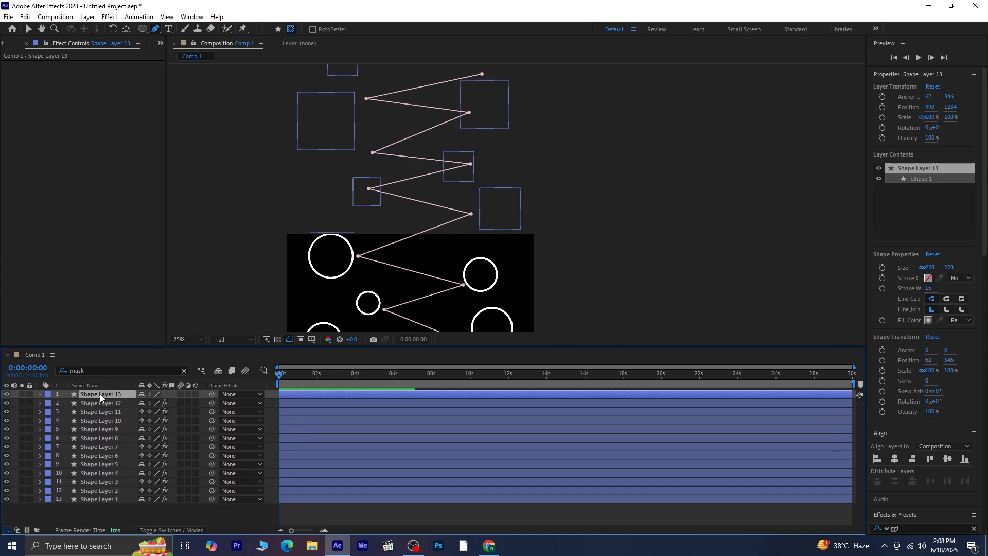
pyautogui.press('p')
pyautogui.click(82, 403)
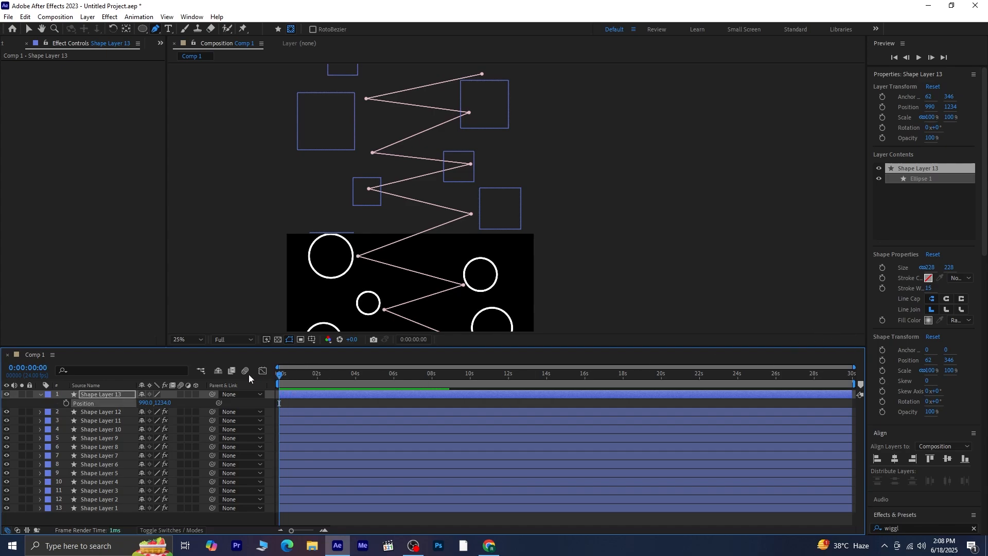
pyautogui.hotkey('ctrl', 'v')
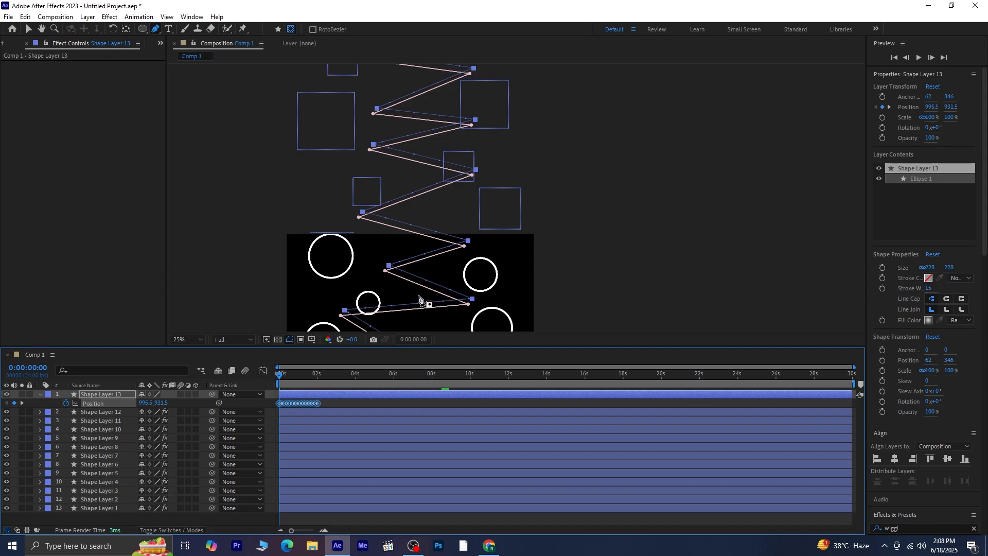
pyautogui.scroll(-3, 419, 300)
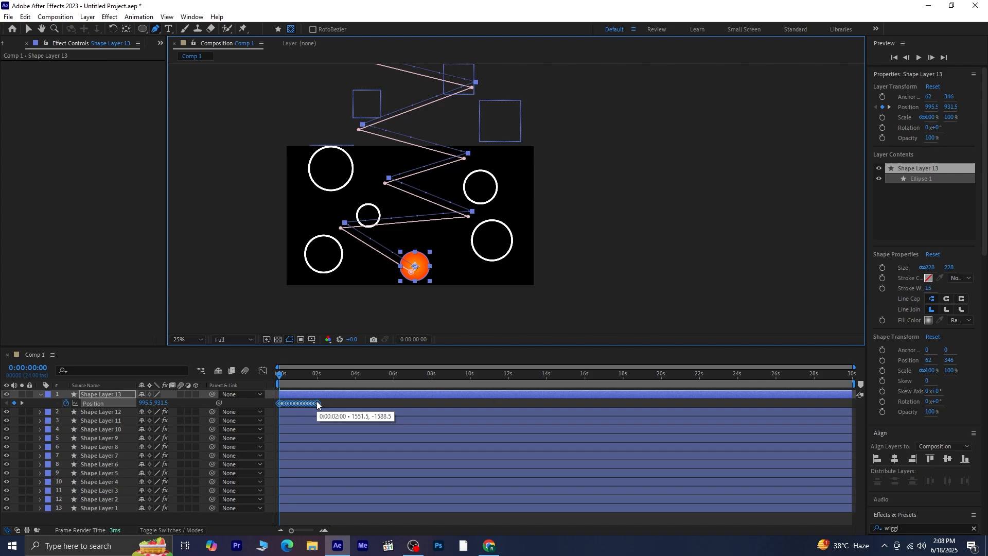
pyautogui.moveTo(316, 404); pyautogui.dragTo(390, 404)
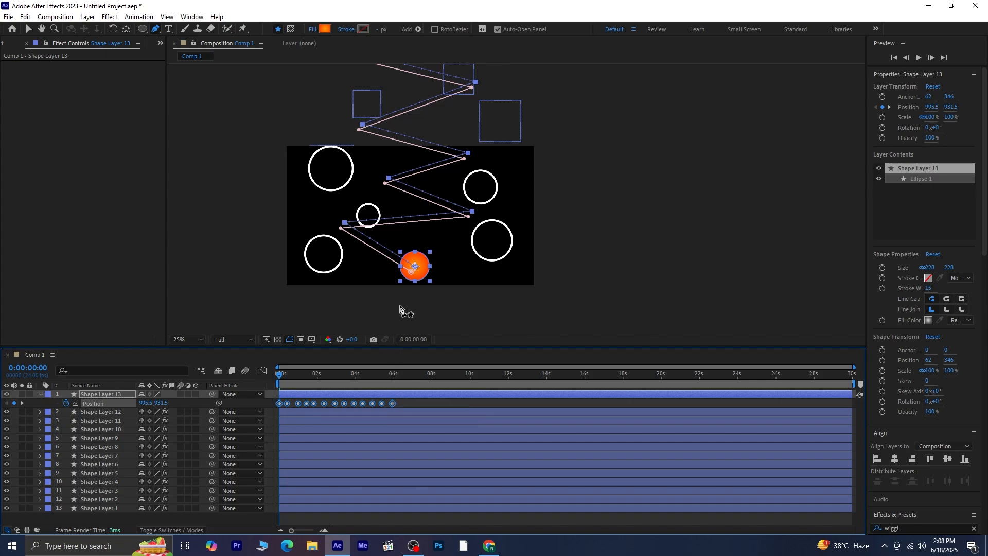
# Shift the ball's whole motion path down and slightly right so that it starts below the frame at about 1011.5, 1203.5.
pyautogui.press('Down')
pyautogui.press('Down')
pyautogui.press('Down')
pyautogui.press('Down')
pyautogui.press('Down')
pyautogui.press('Down')
pyautogui.press('Down')
pyautogui.press('Down')
pyautogui.press('Down')
pyautogui.press('Down')
pyautogui.press('Down')
pyautogui.press('Down')
pyautogui.press('Down')
pyautogui.press('Down')
pyautogui.press('Down')
pyautogui.press('Down')
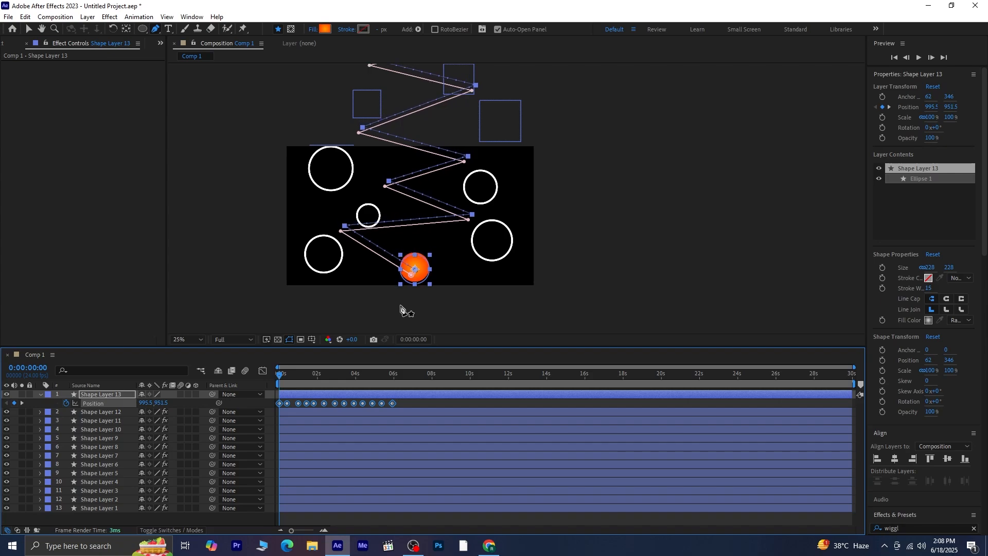
pyautogui.press('Down')
pyautogui.press('Down')
pyautogui.press('Down')
pyautogui.press('Down')
pyautogui.press('Down')
pyautogui.press('Down')
pyautogui.press('Down')
pyautogui.press('Down')
pyautogui.press('Down')
pyautogui.press('Down')
pyautogui.press('Down')
pyautogui.press('Down')
pyautogui.press('Down')
pyautogui.press('Down')
pyautogui.press('Down')
pyautogui.press('Down')
pyautogui.press('Down')
pyautogui.press('Down')
pyautogui.press('Down')
pyautogui.press('Down')
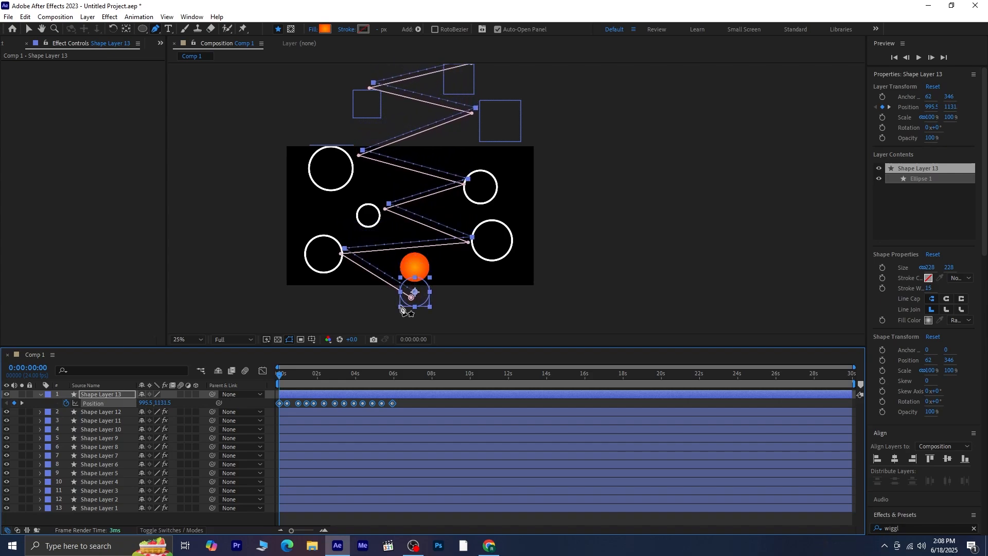
pyautogui.press('Down')
pyautogui.press('Down')
pyautogui.press('Down')
pyautogui.press('Right')
pyautogui.press('Right')
pyautogui.press('Right')
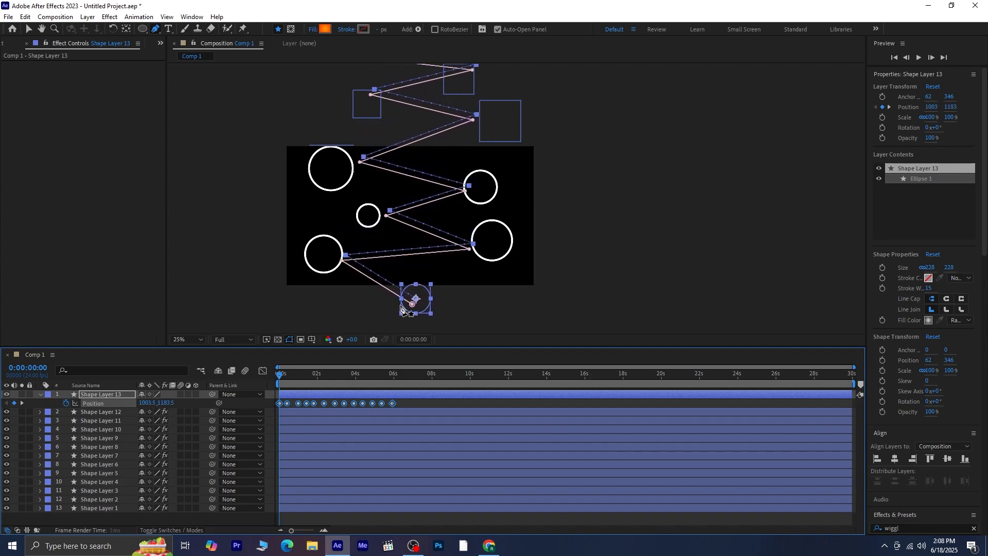
pyautogui.press('Down')
pyautogui.press('Down')
pyautogui.press('Down')
pyautogui.press('Down')
pyautogui.press('Right')
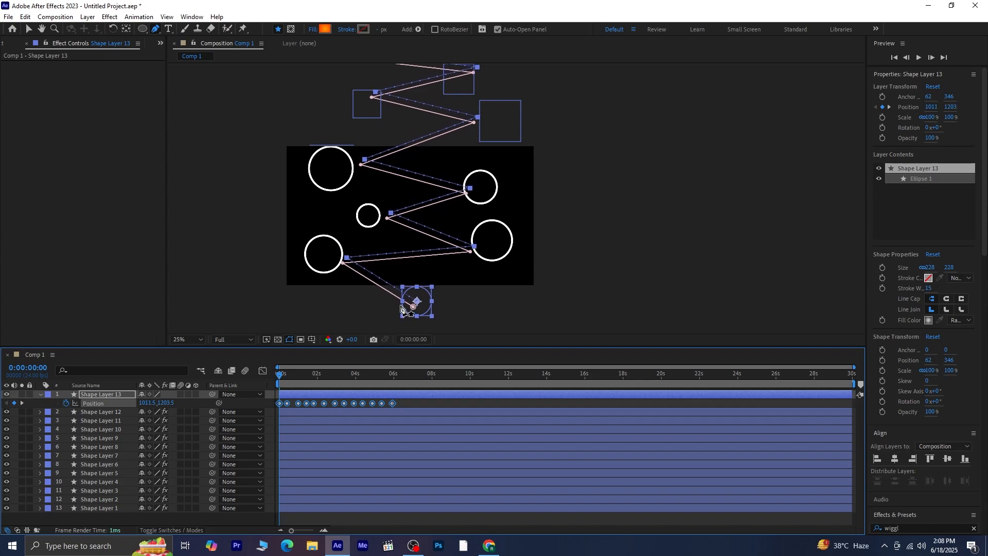
# Enlarge the timeline scale and select the ball's second Position keyframe at 0:00:00:09.
pyautogui.press('=')
pyautogui.press('=')
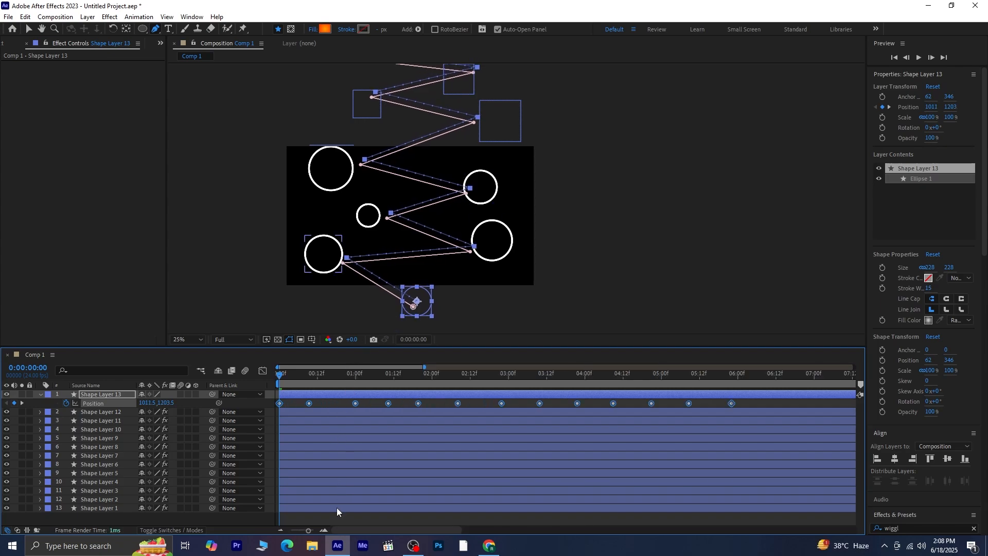
pyautogui.click(329, 518)
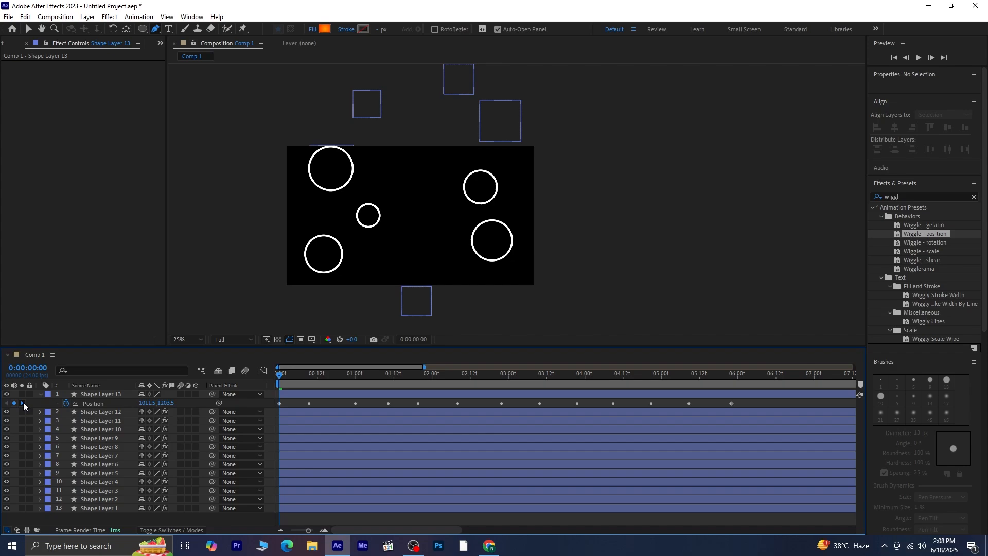
pyautogui.click(23, 402)
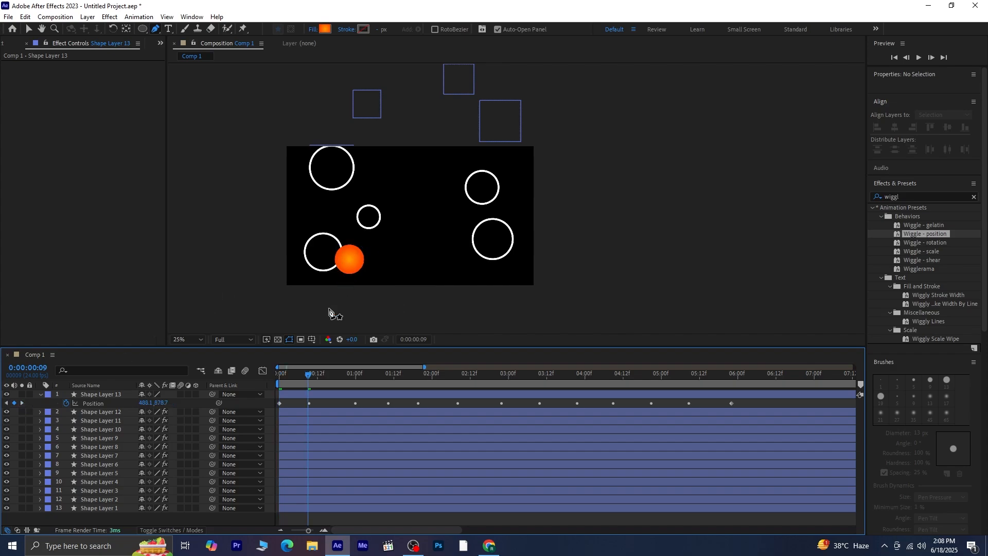
pyautogui.click(309, 403)
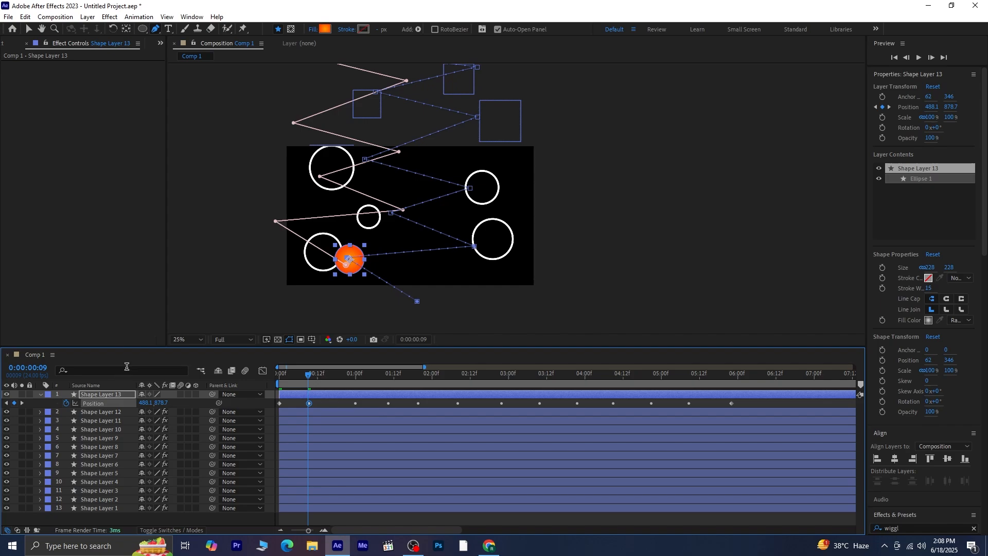
# Remove the zigzag mask path from Shape Layer 13, keeping the ball's motion path.
pyautogui.click(29, 29)
pyautogui.click(271, 251)
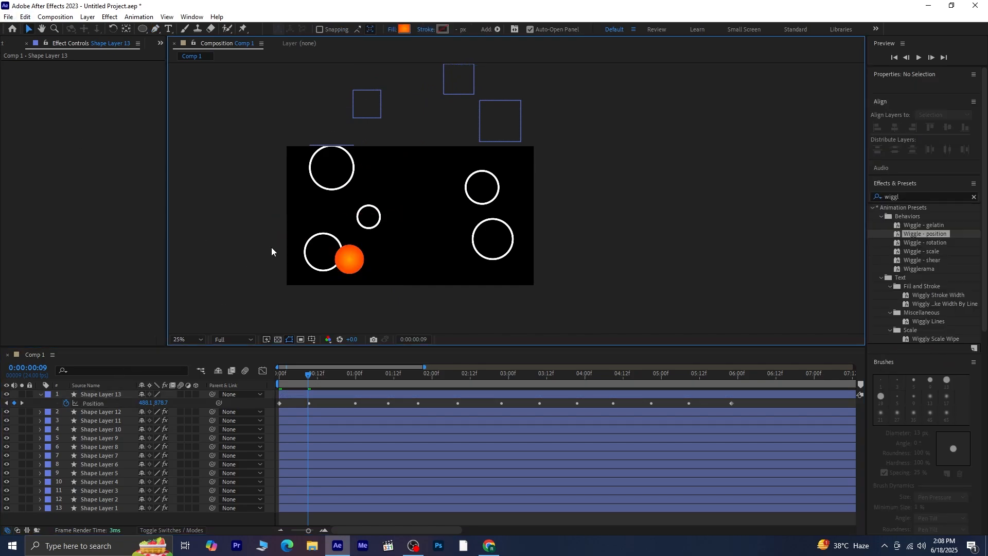
pyautogui.click(368, 394)
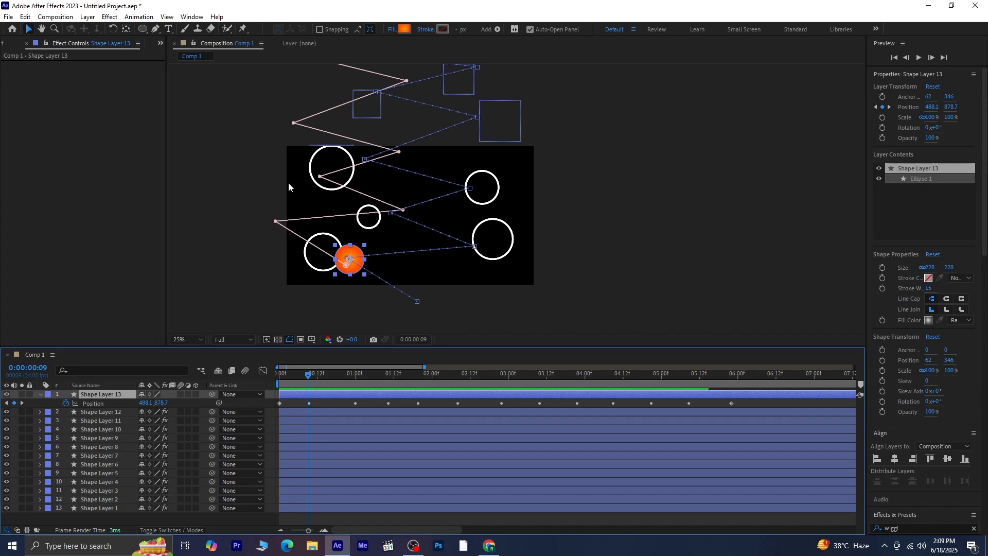
pyautogui.click(296, 124)
pyautogui.hotkey('ctrl', 'z')
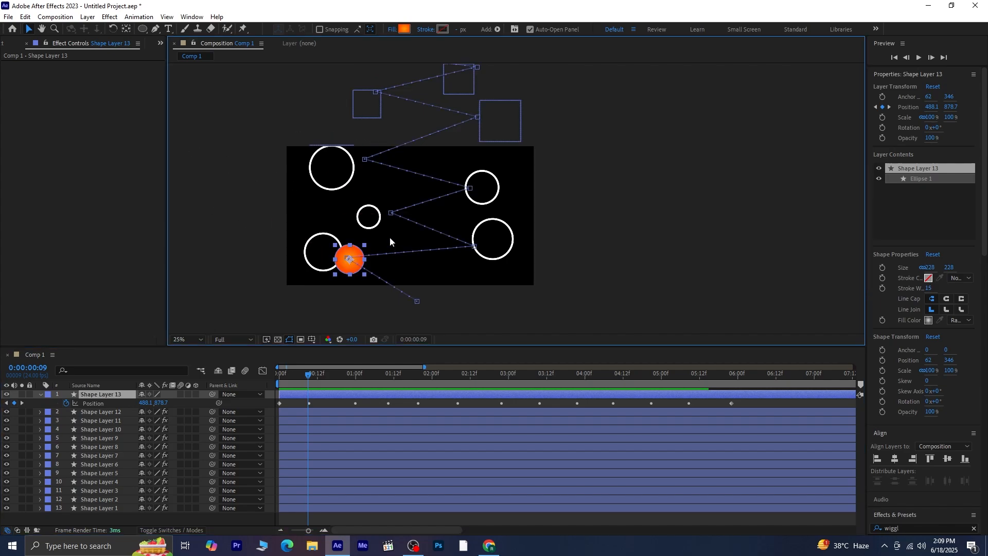
# Reposition the ball at the 0:00:00:09 keyframe to about 549.9, 908.5, against the lower-left circle's edge.
pyautogui.click(326, 397)
pyautogui.click(305, 405)
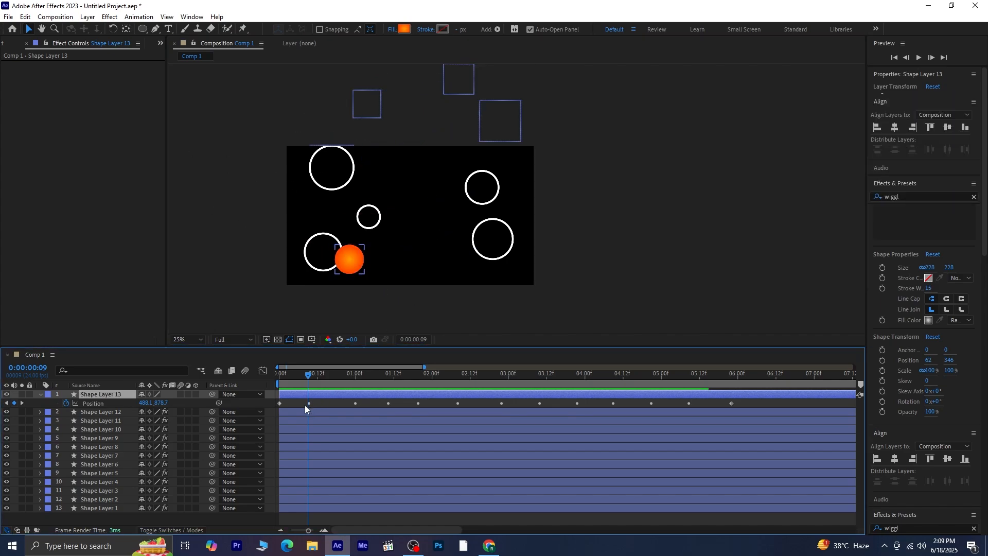
pyautogui.click(310, 404)
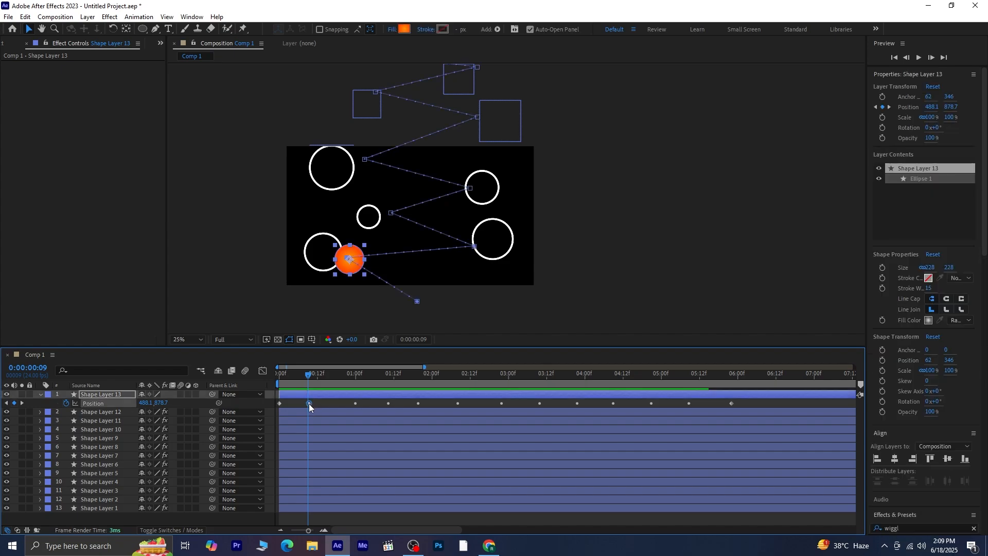
pyautogui.moveTo(350, 266); pyautogui.dragTo(357, 273)
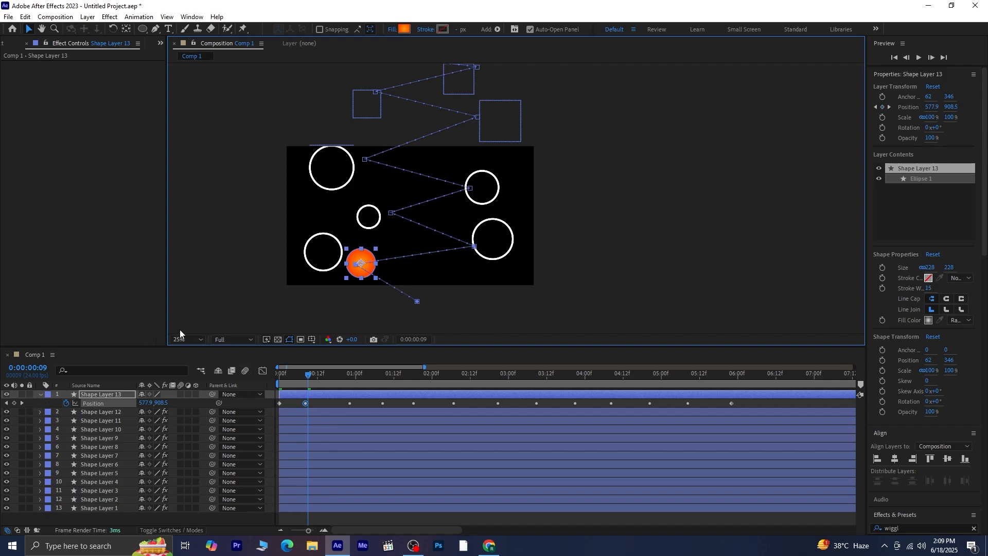
pyautogui.press('Left')
pyautogui.press('Left')
pyautogui.press('Left')
pyautogui.press('Left')
pyautogui.press('Left')
pyautogui.press('Left')
pyautogui.press('Left')
pyautogui.press('Left')
pyautogui.press('Left')
pyautogui.press('Left')
pyautogui.press('Left')
pyautogui.press('Left')
pyautogui.press('Left')
pyautogui.press('Left')
pyautogui.press('Left')
pyautogui.press('Left')
pyautogui.press('Left')
pyautogui.press('Left')
pyautogui.press('Left')
pyautogui.press('Left')
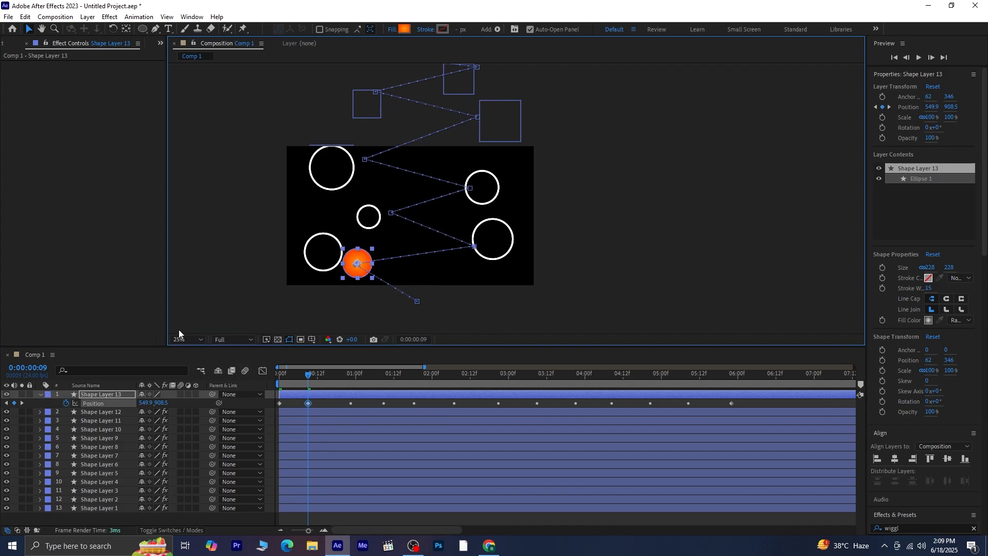
# Nudge the ball left beside the lower-right circle at 0:00:00:23, and move it to about 866, 540 beside the small circle at 0:00:01:09.
pyautogui.click(22, 400)
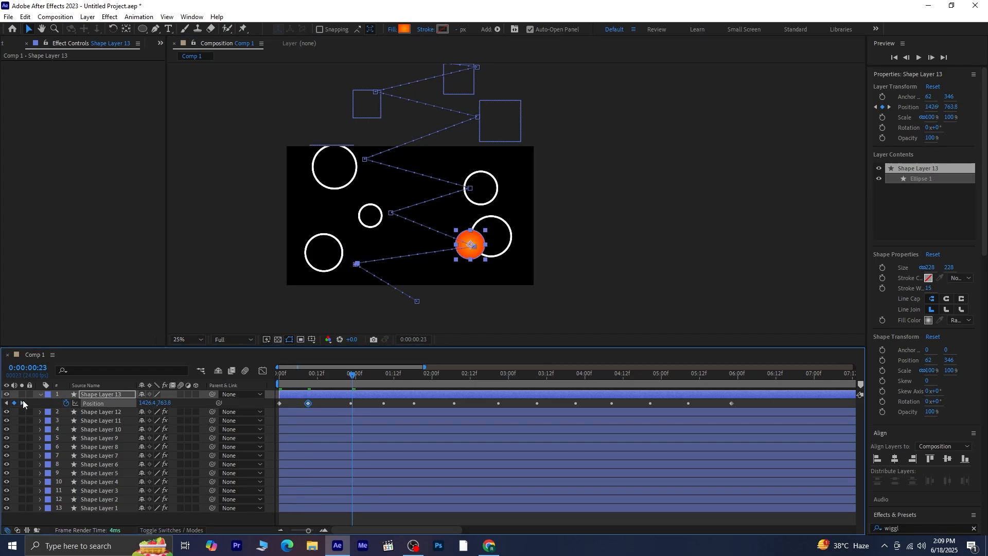
pyautogui.press('Left')
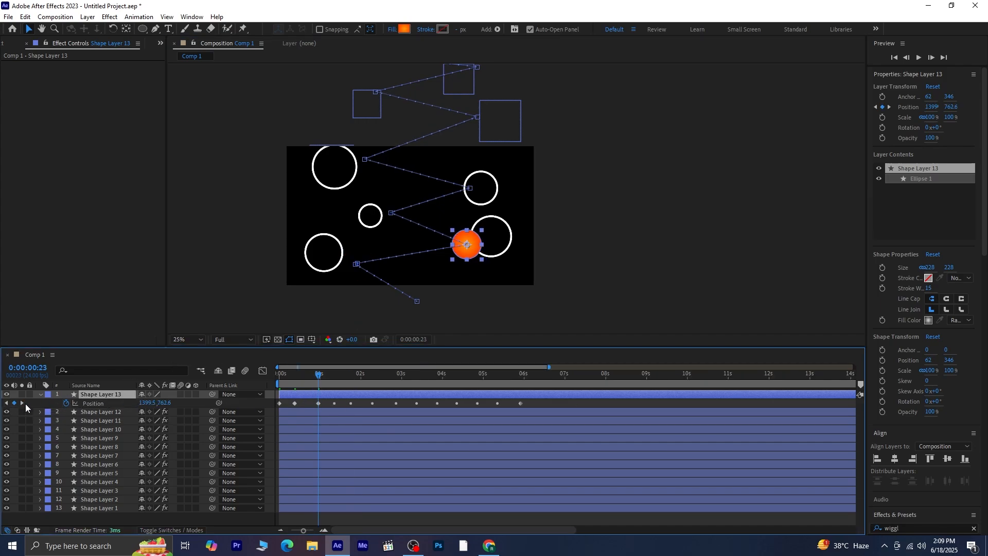
pyautogui.click(23, 403)
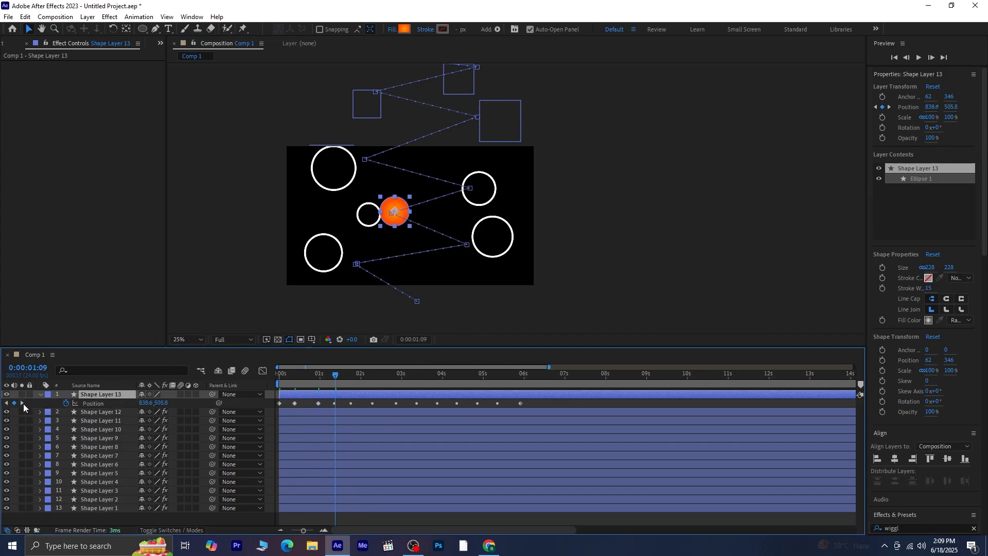
pyautogui.click(334, 403)
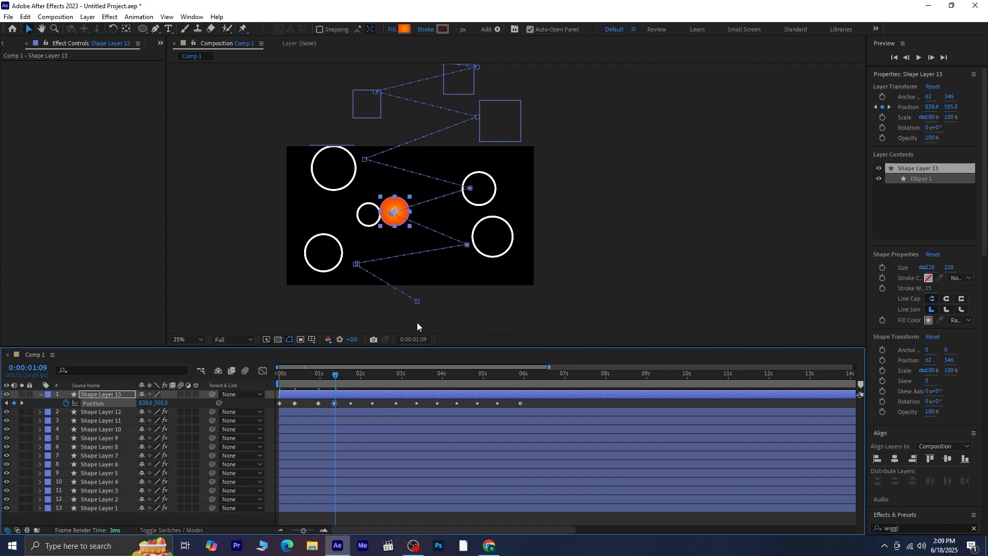
pyautogui.moveTo(402, 219); pyautogui.dragTo(401, 225)
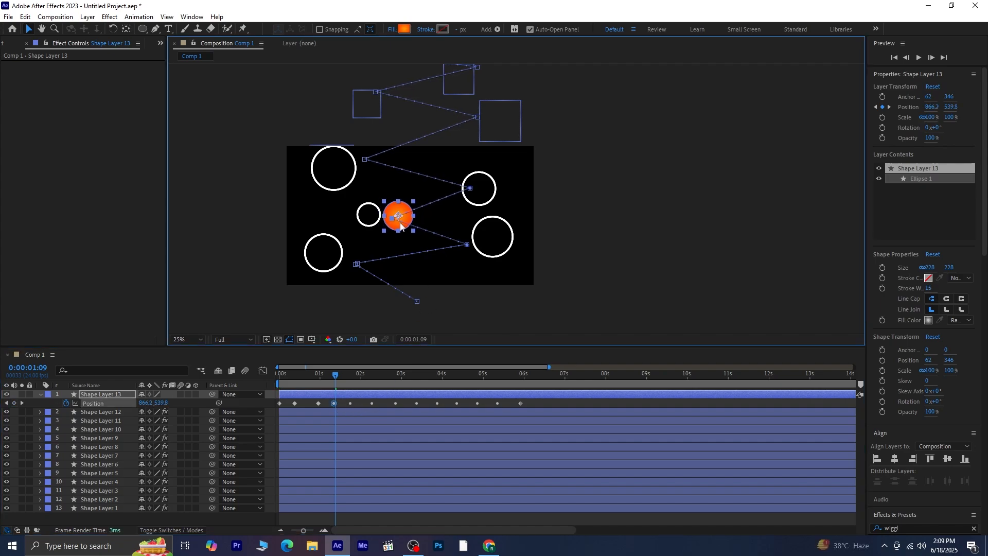
# Move the ball to about 1252, 369 beside the upper-right circle at 0:00:01:18, and to about 652, 186 beside the upper-left circle at 0:00:02:05.
pyautogui.click(23, 403)
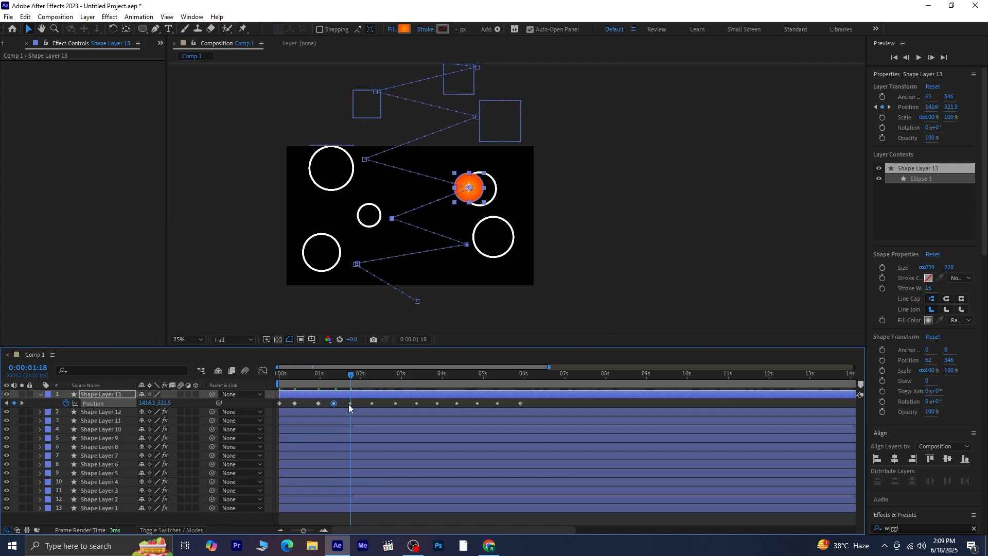
pyautogui.click(353, 404)
pyautogui.click(350, 403)
pyautogui.moveTo(481, 201); pyautogui.dragTo(460, 207)
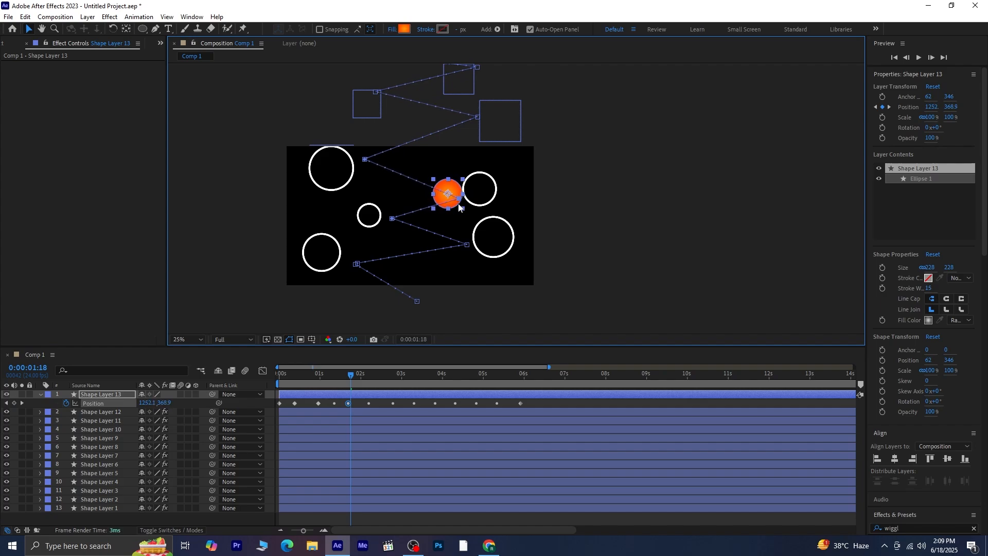
pyautogui.click(20, 403)
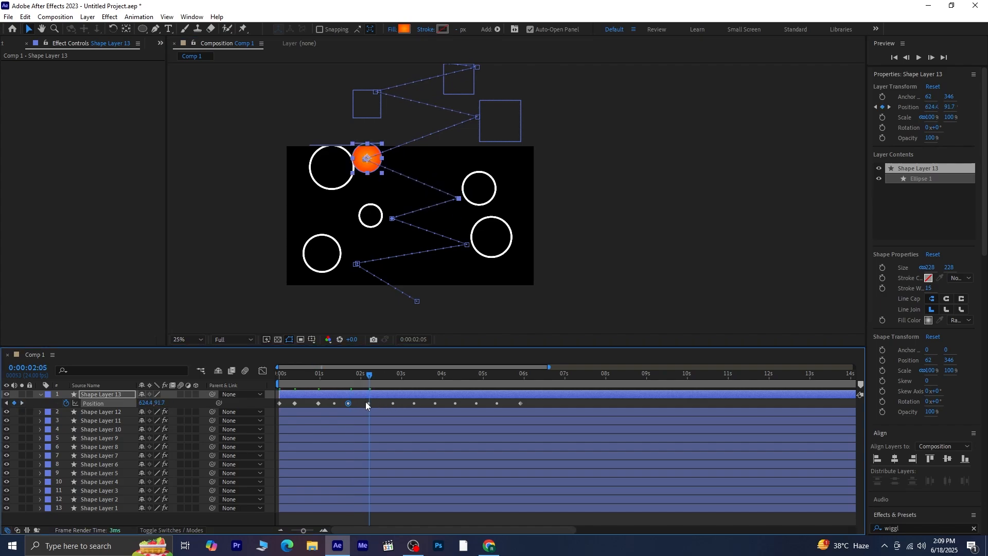
pyautogui.click(367, 402)
pyautogui.moveTo(367, 167); pyautogui.dragTo(371, 177)
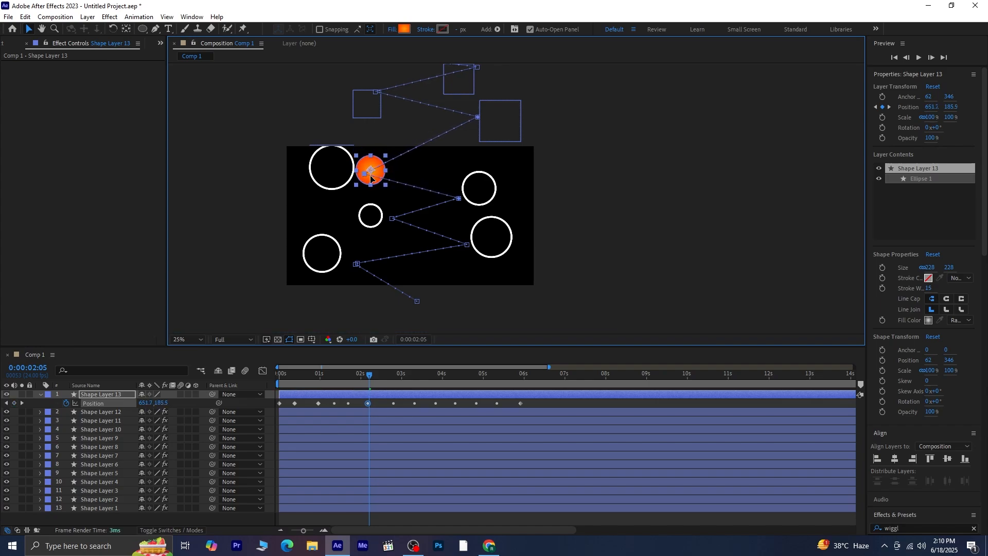
# Move the ball to about 1390, -131 beside the right circle above the frame at 0:00:02:19, and against the small left circle at 0:00:03:07.
pyautogui.click(24, 403)
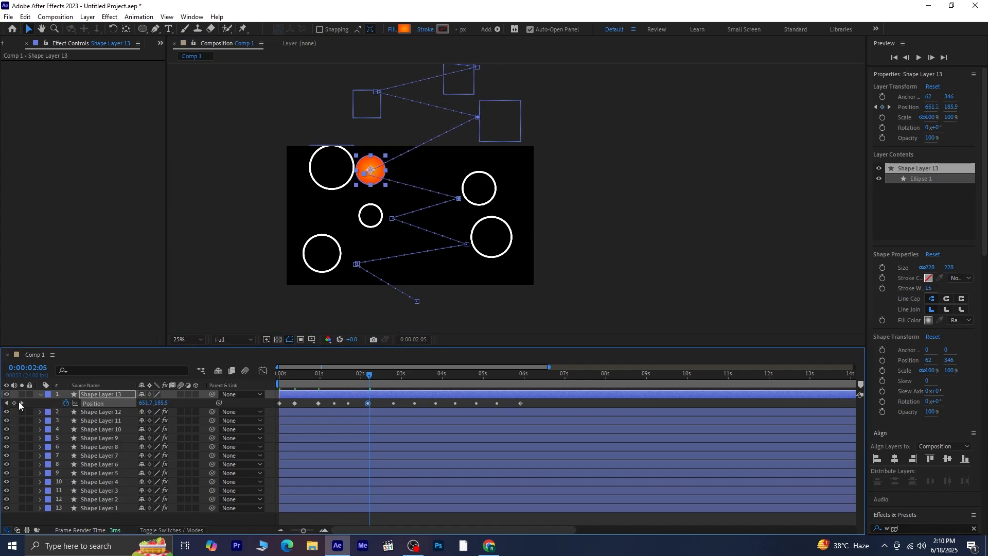
pyautogui.click(21, 403)
pyautogui.click(394, 404)
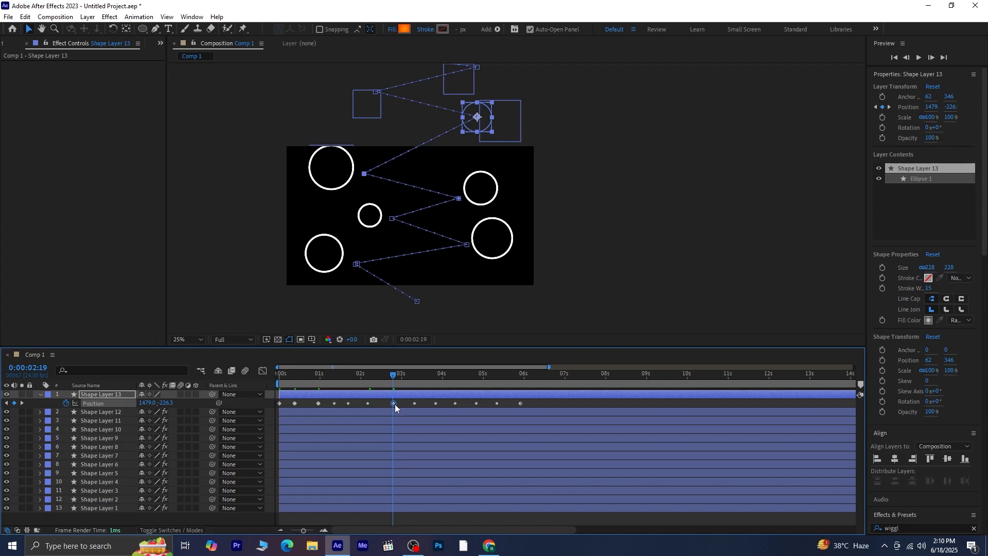
pyautogui.moveTo(474, 130); pyautogui.dragTo(466, 142)
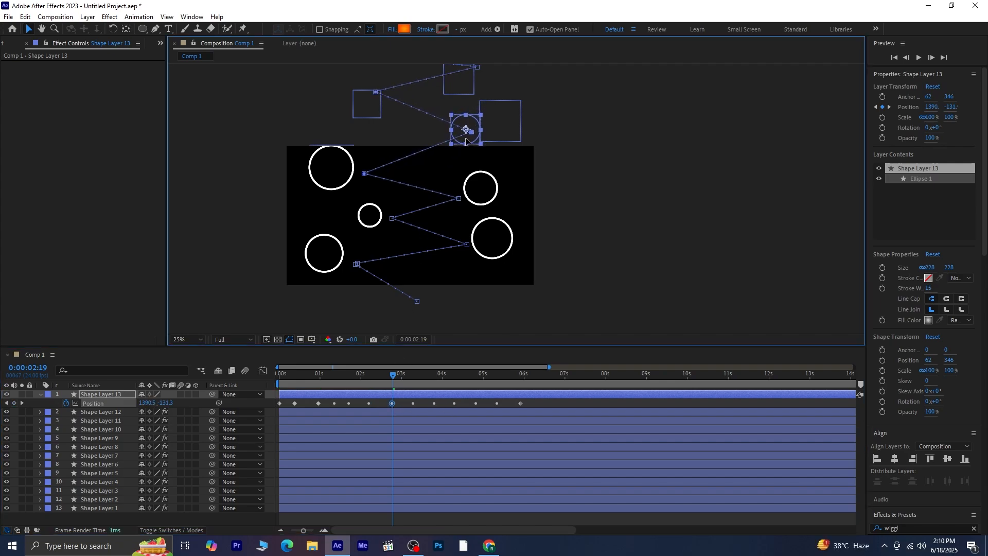
pyautogui.click(23, 401)
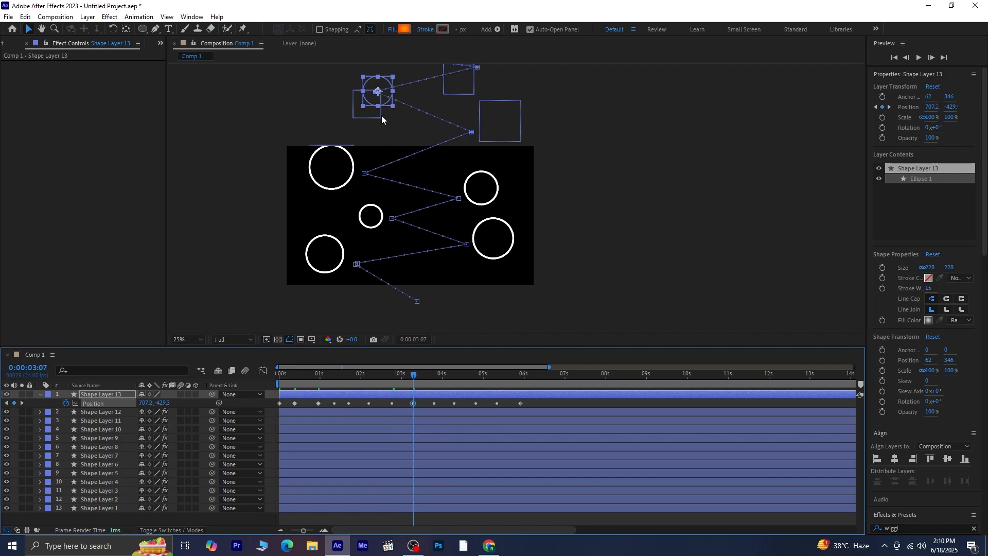
pyautogui.moveTo(382, 99); pyautogui.dragTo(390, 125)
# Move the ball against the next small right circle at 0:00:03:18, and to about 646, -857 beside the large left circle at 0:00:04:03.
pyautogui.click(23, 401)
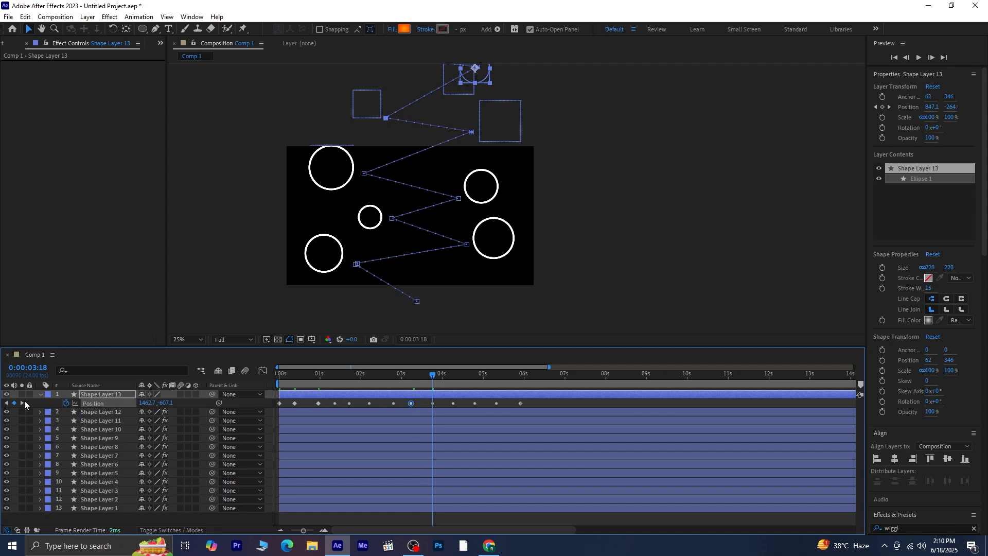
pyautogui.scroll(4, 452, 129)
pyautogui.moveTo(478, 176); pyautogui.dragTo(434, 191)
pyautogui.click(21, 402)
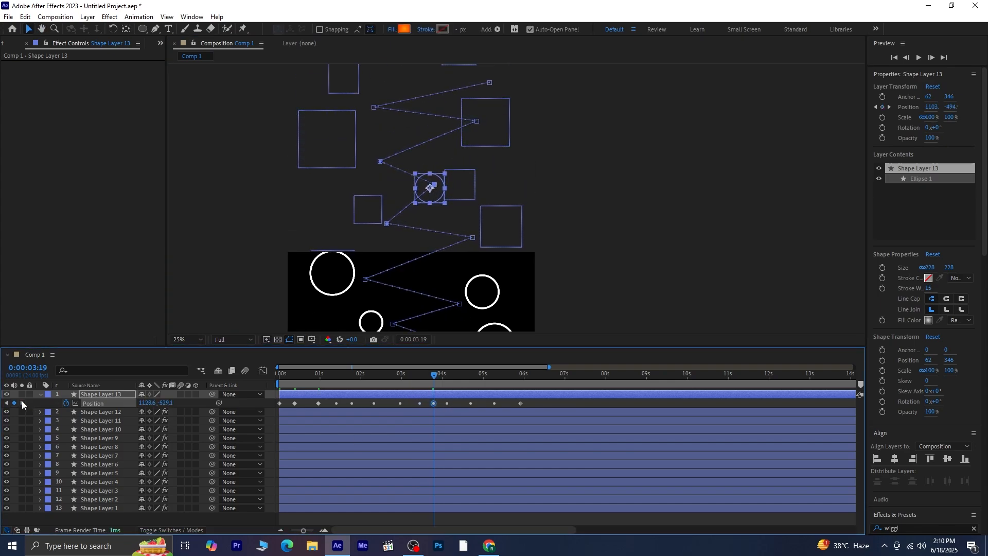
pyautogui.click(22, 401)
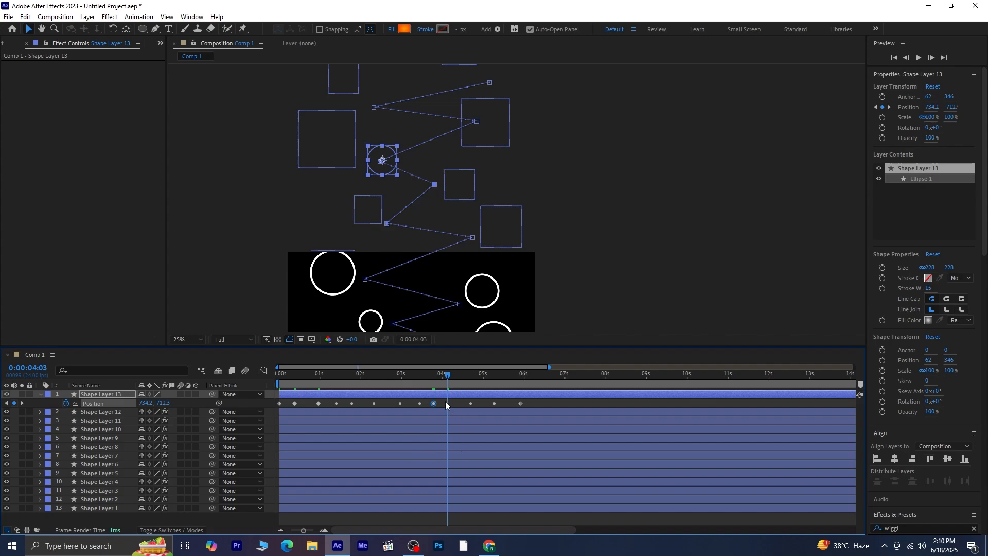
pyautogui.moveTo(390, 165); pyautogui.dragTo(377, 148)
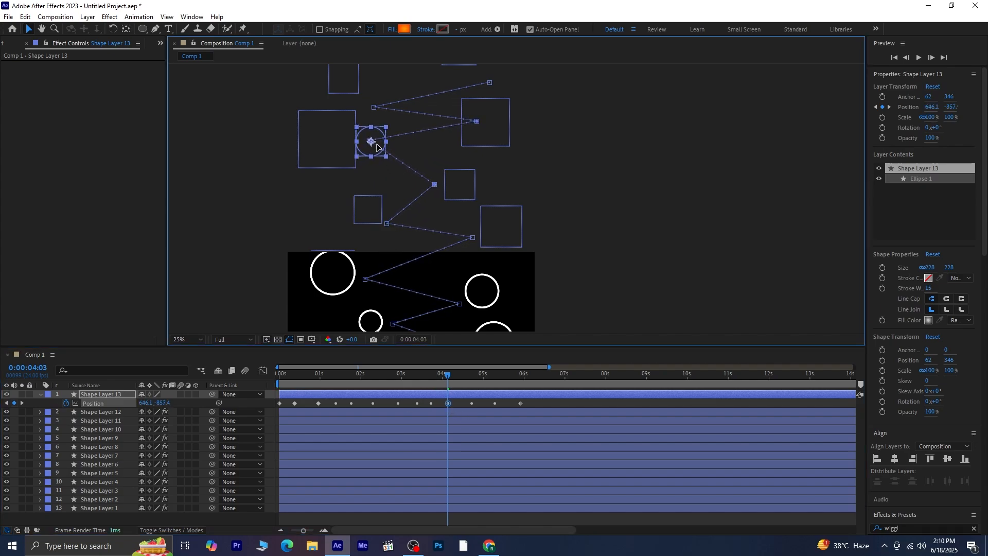
# Move the ball left toward the next large right circle at the following keyframe, and to about 607, -1352 beside the topmost left circle near 0:00:05:06.
pyautogui.click(22, 402)
pyautogui.moveTo(480, 125); pyautogui.dragTo(452, 131)
pyautogui.click(21, 402)
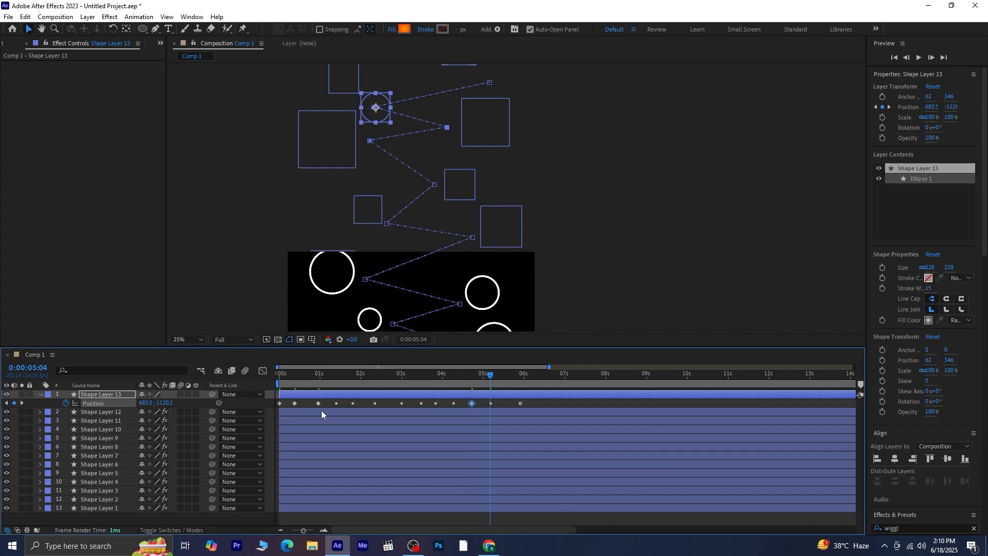
pyautogui.click(492, 403)
pyautogui.moveTo(342, 109); pyautogui.dragTo(362, 189)
# Move the ball at its last Position keyframe, 0:00:05:22, to about 1087, -1560 against the topmost right circle.
pyautogui.click(23, 401)
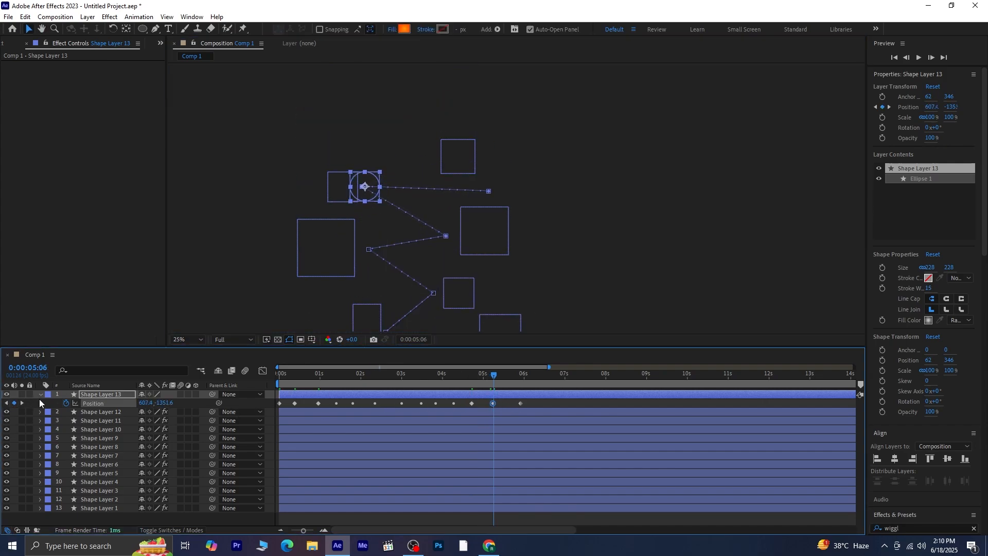
pyautogui.click(22, 402)
pyautogui.moveTo(487, 194); pyautogui.dragTo(425, 164)
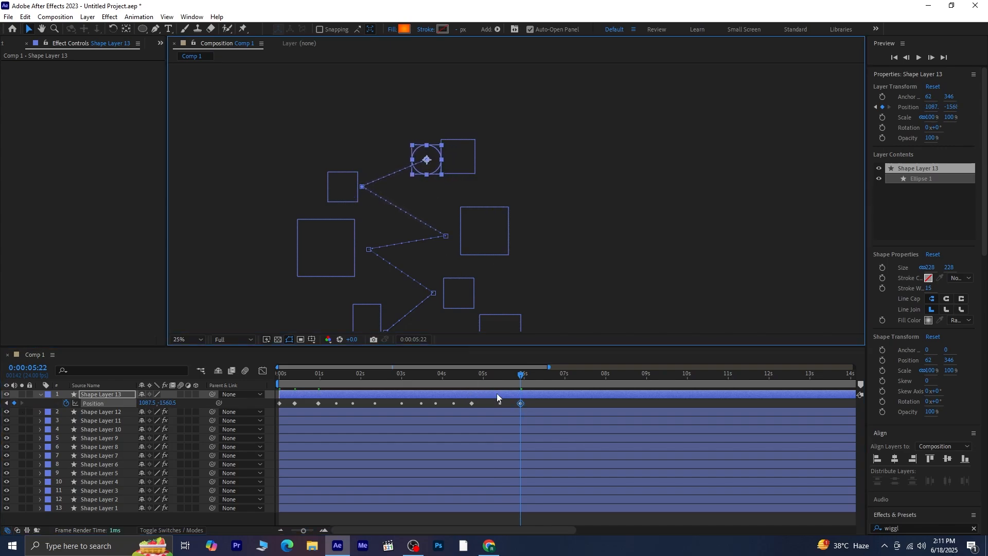
# Return to 0:00:00:00, collapse Shape Layer 13's properties, and add a null object to the composition.
pyautogui.moveTo(495, 375); pyautogui.dragTo(268, 384)
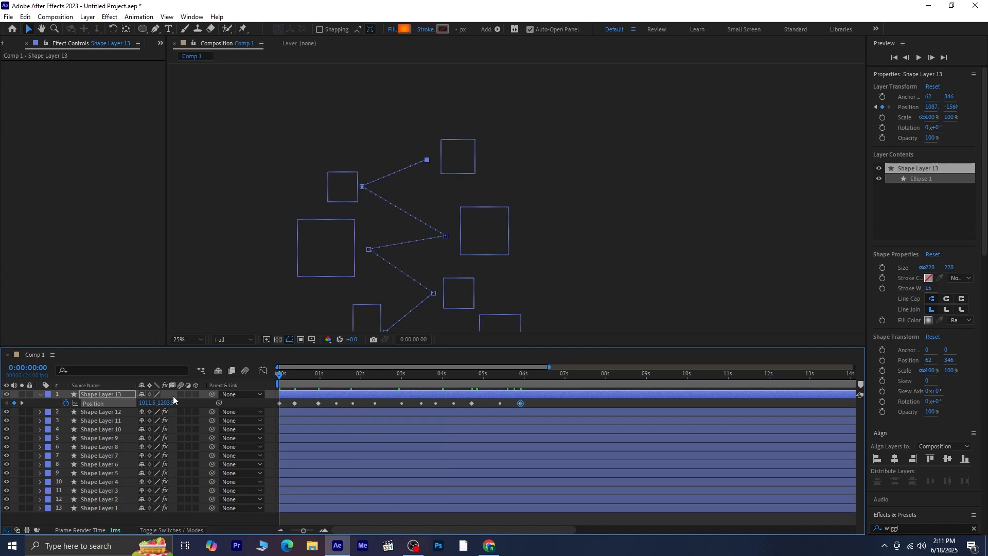
pyautogui.scroll(-10, 419, 196)
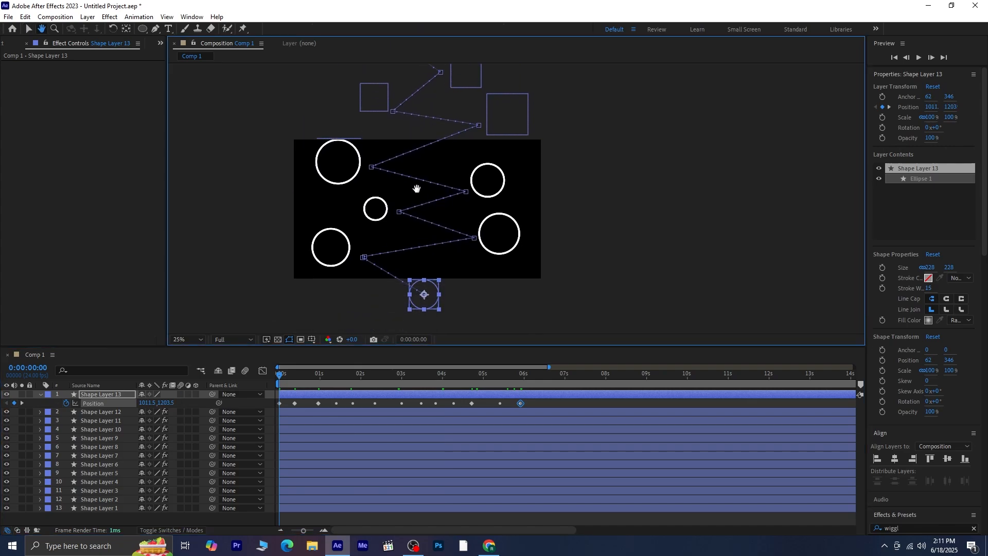
pyautogui.press('v')
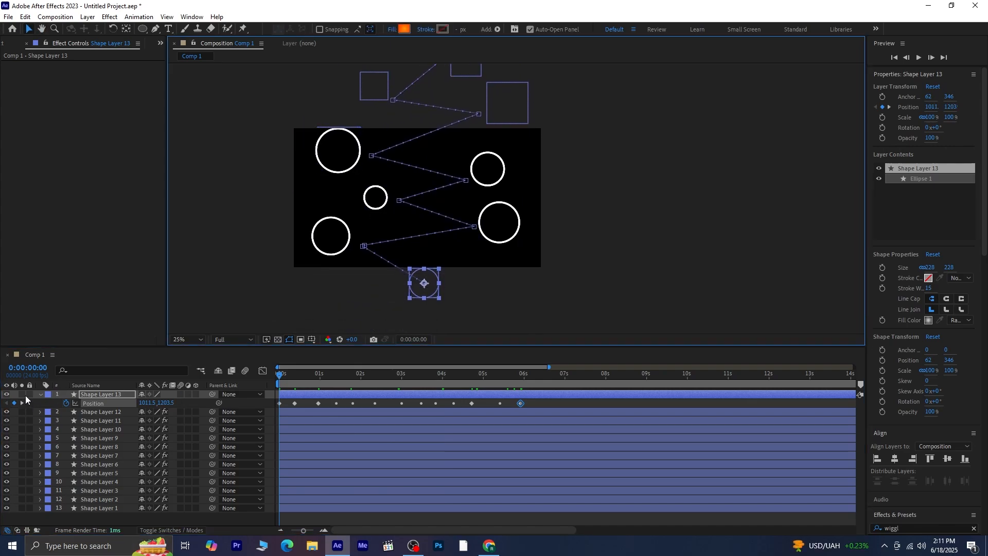
pyautogui.click(40, 395)
pyautogui.click(97, 515)
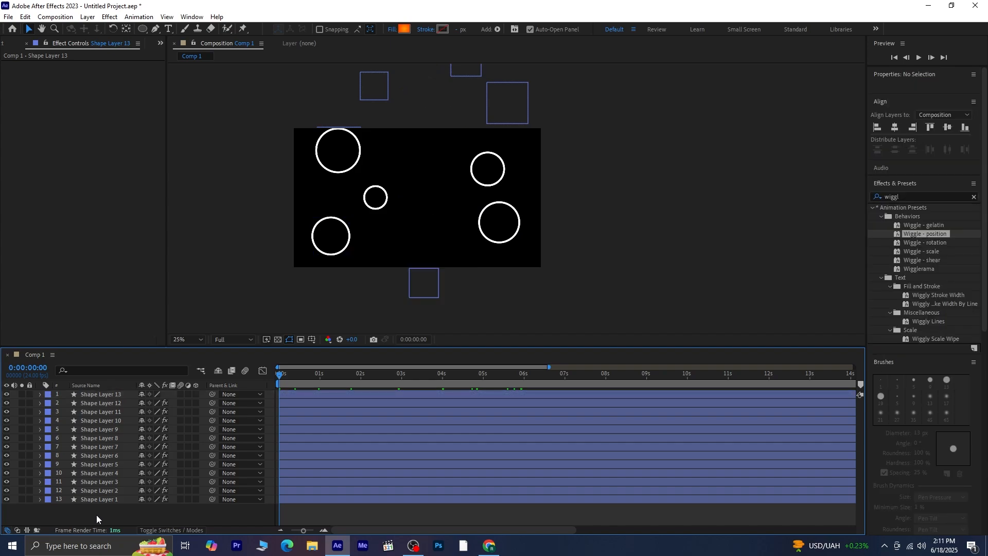
pyautogui.click(87, 16)
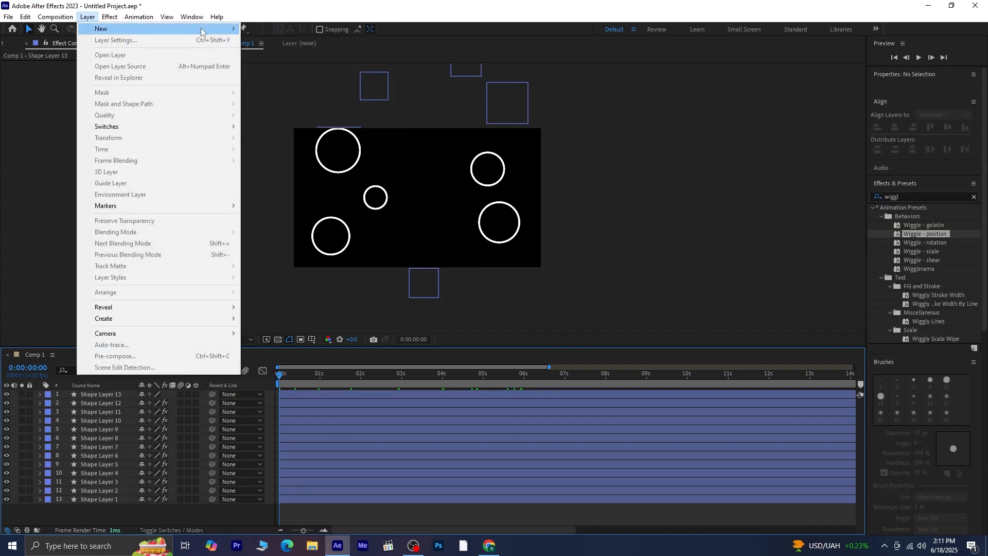
pyautogui.moveTo(201, 30)
pyautogui.click(288, 76)
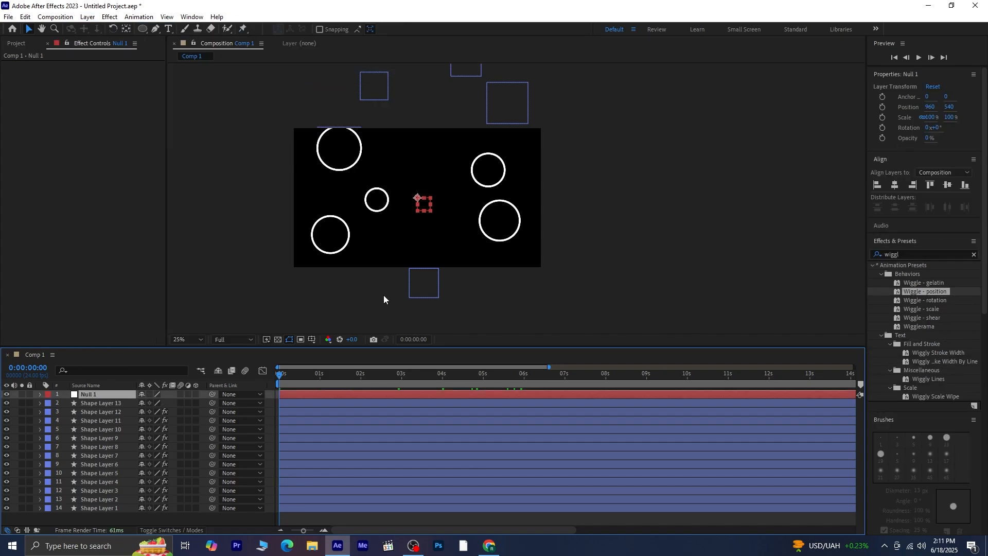
# Parent all the layers from Shape Layer 13 to Shape Layer 1 to Null 1.
pyautogui.click(103, 404)
pyautogui.keyDown('shift'); pyautogui.click(110, 508); pyautogui.keyUp('shift')
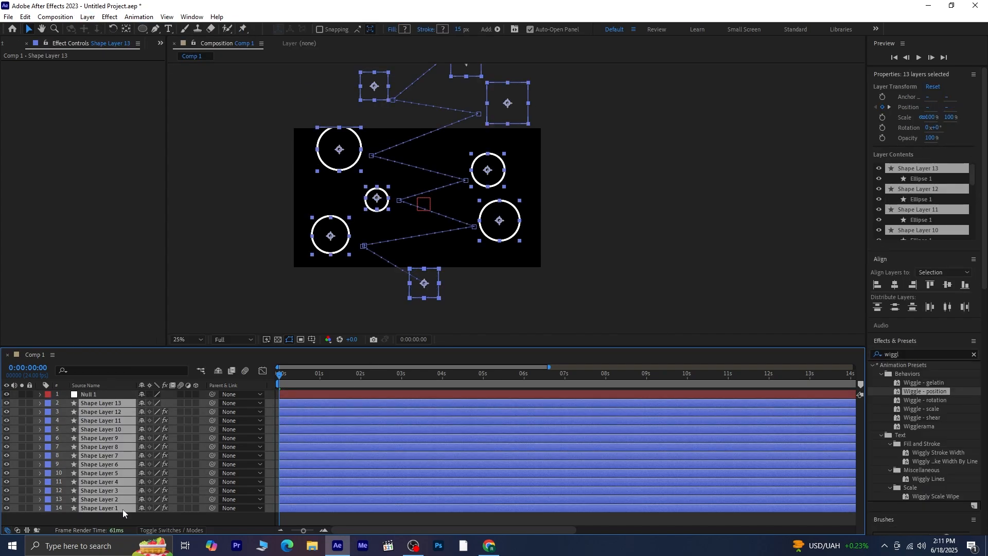
pyautogui.moveTo(210, 403); pyautogui.dragTo(82, 393)
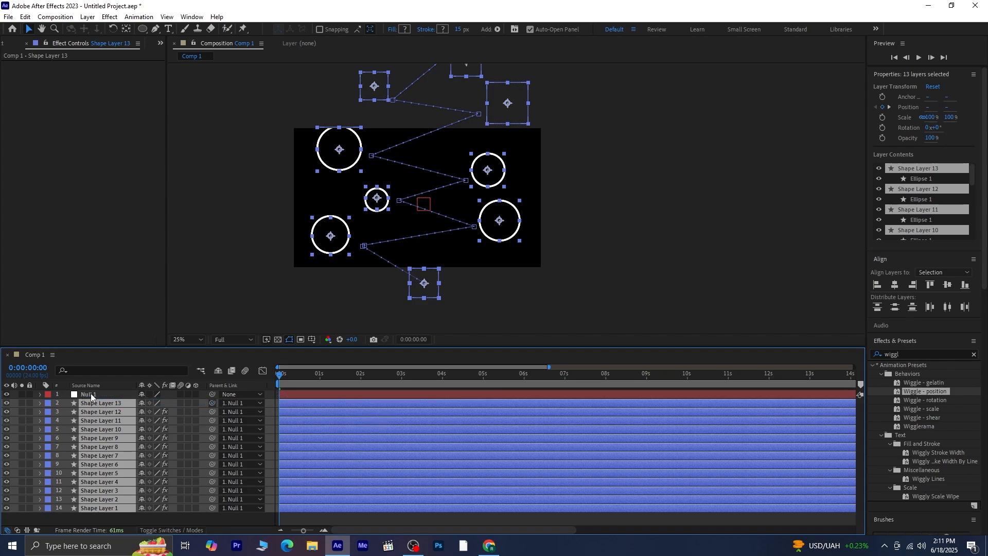
# Set Null 1's Position to 960, 105 and keyframe it at 0:00:00:00.
pyautogui.click(91, 394)
pyautogui.press('p')
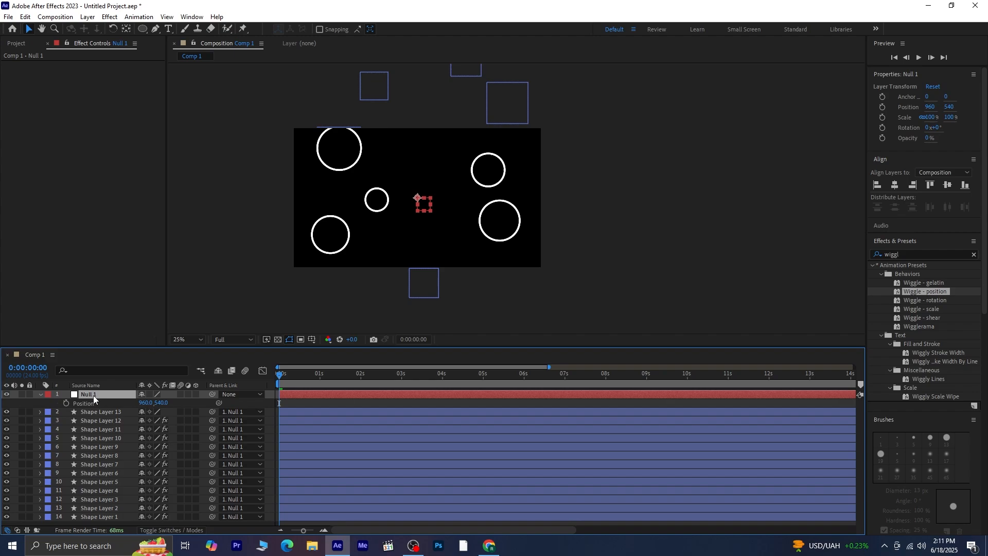
pyautogui.moveTo(160, 403); pyautogui.dragTo(1, 440)
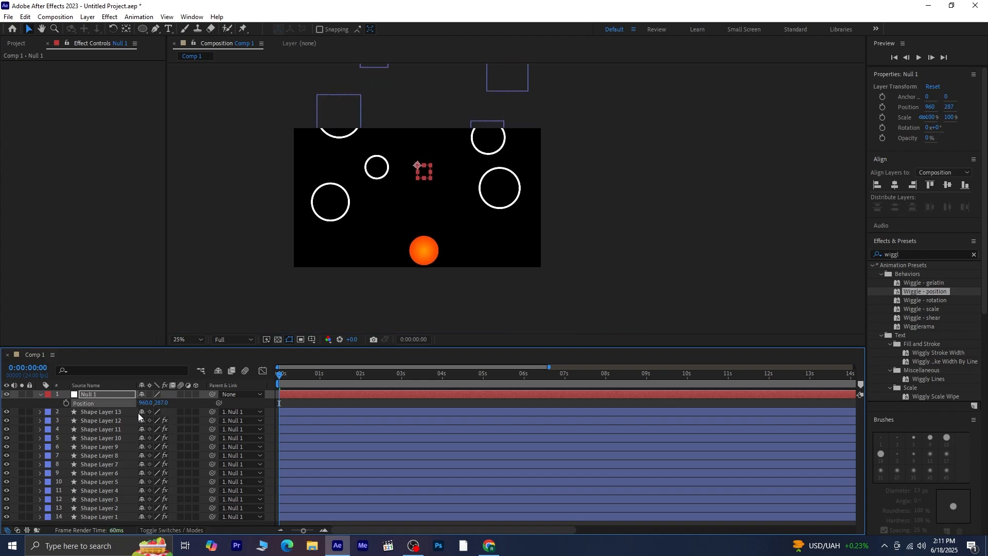
pyautogui.moveTo(162, 403); pyautogui.dragTo(60, 411)
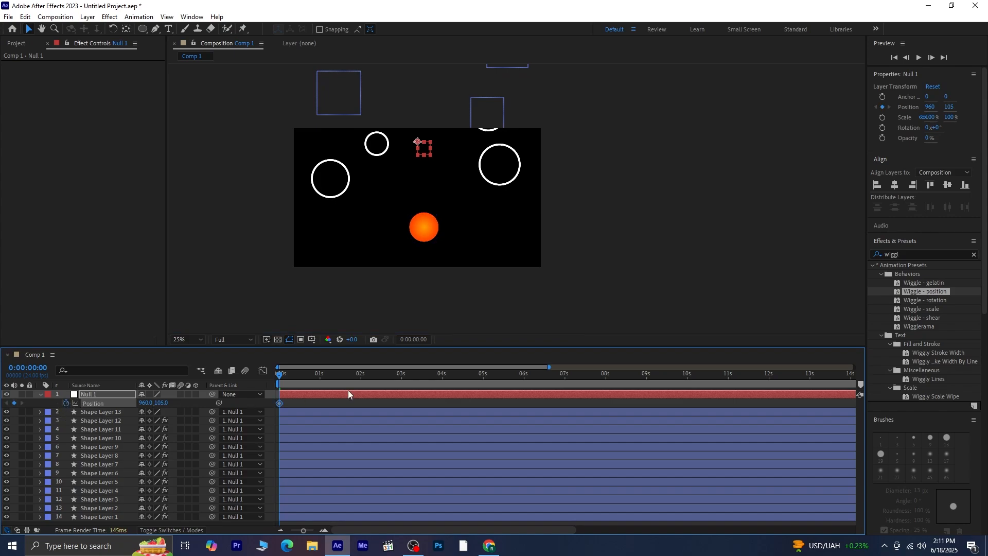
# Reveal the ball's keyframes for timing and keyframe Null 1's Position at 960, 1983 at 0:00:06:00.
pyautogui.click(110, 412)
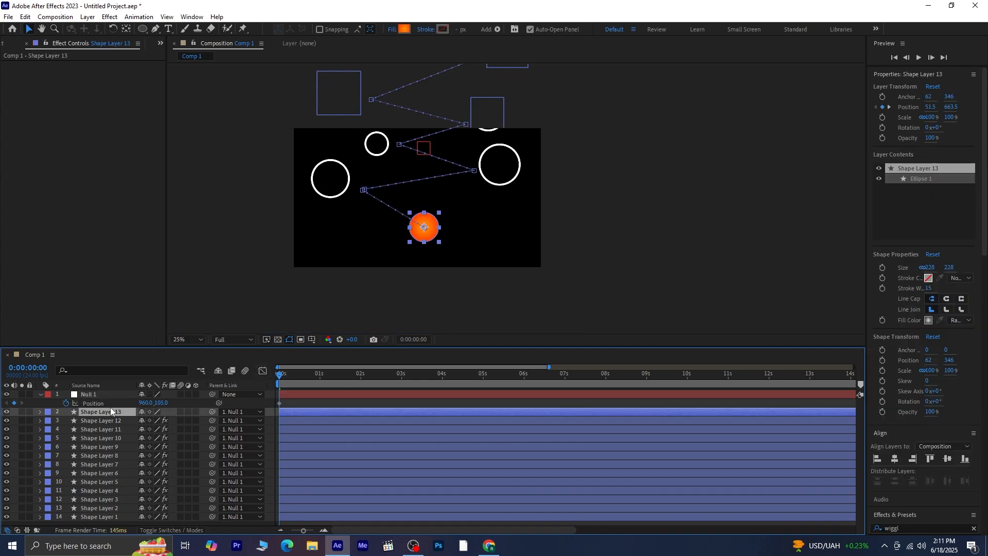
pyautogui.press('u')
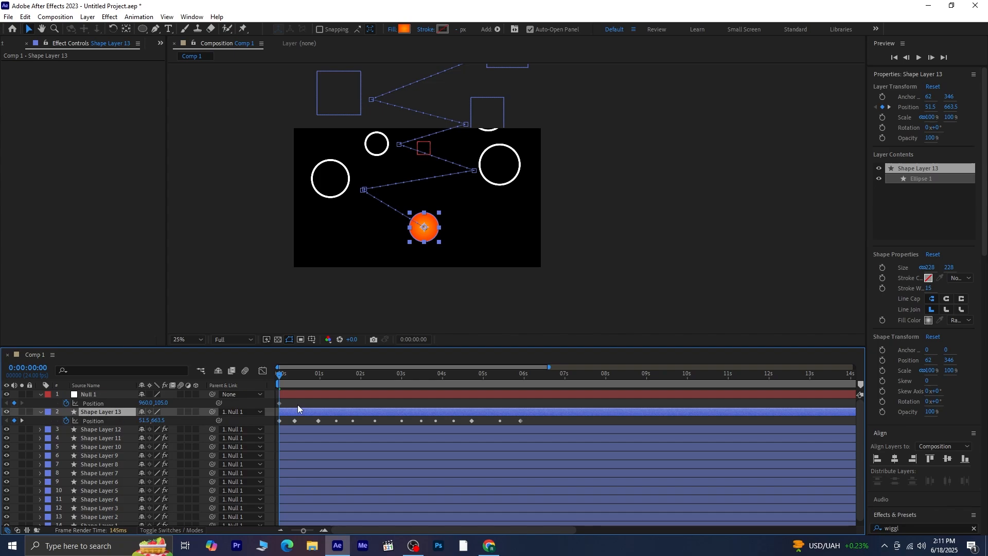
pyautogui.moveTo(285, 378); pyautogui.dragTo(527, 419)
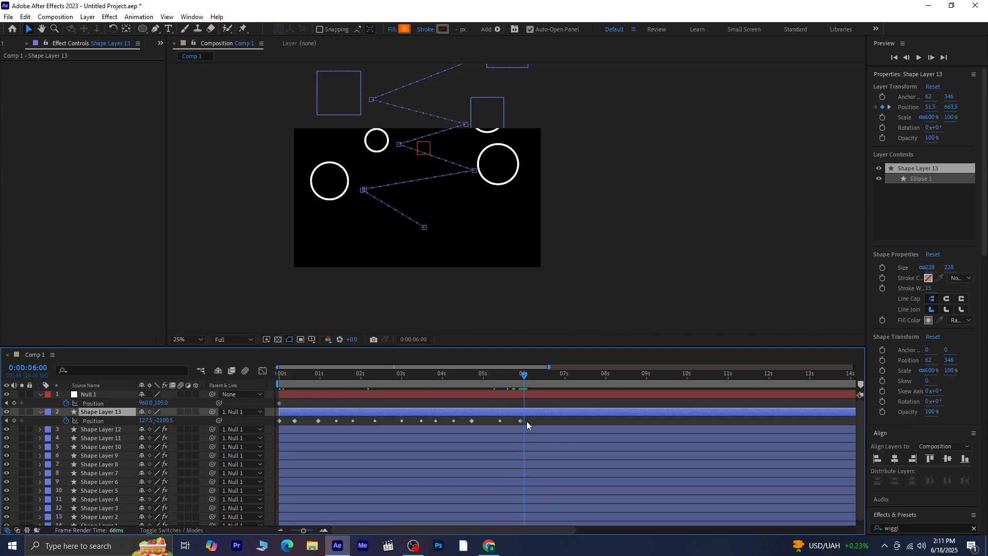
pyautogui.moveTo(159, 403); pyautogui.dragTo(921, 302)
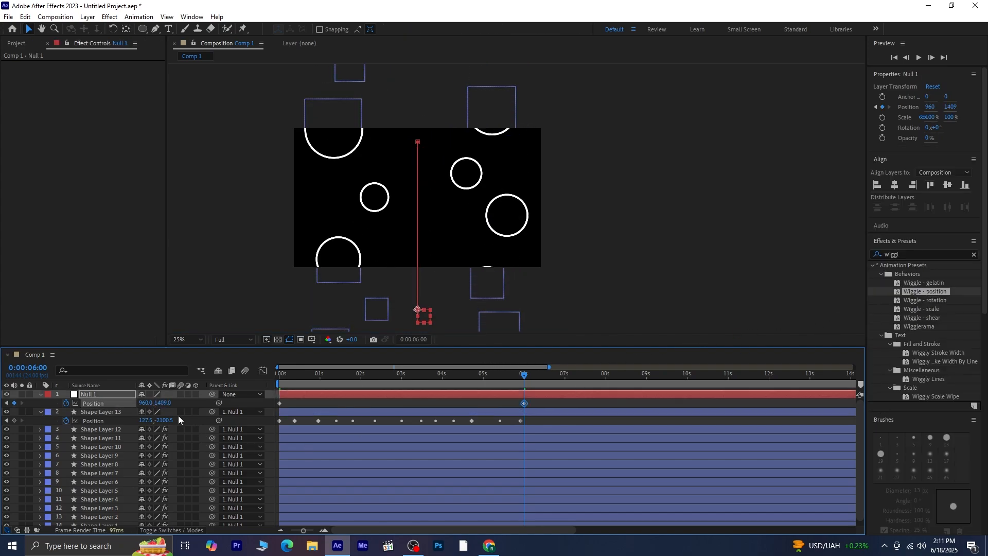
pyautogui.moveTo(154, 403); pyautogui.dragTo(414, 441)
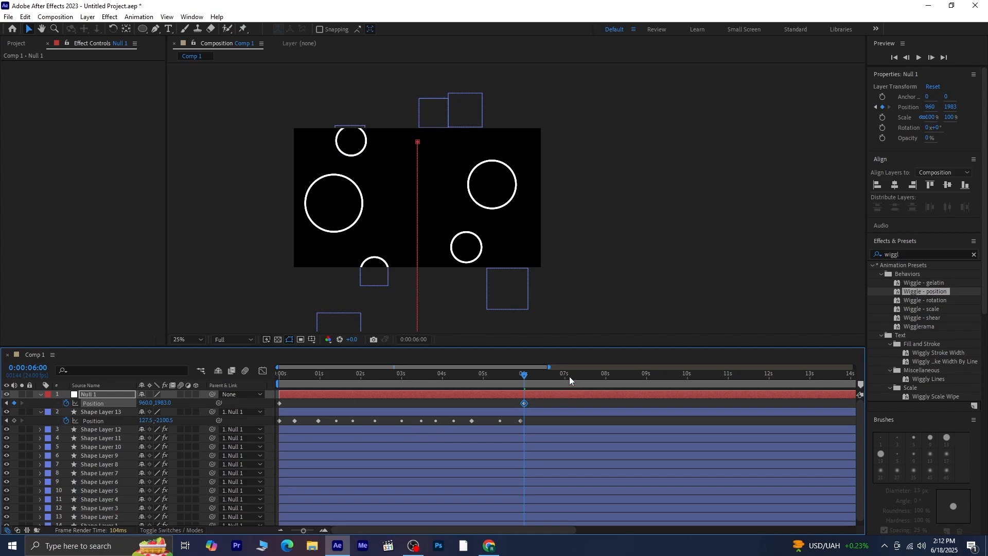
# Preview the animation from the start, and shift Null 1's second Position keyframe earlier to about 0:00:05:00.
pyautogui.moveTo(526, 376); pyautogui.dragTo(68, 437)
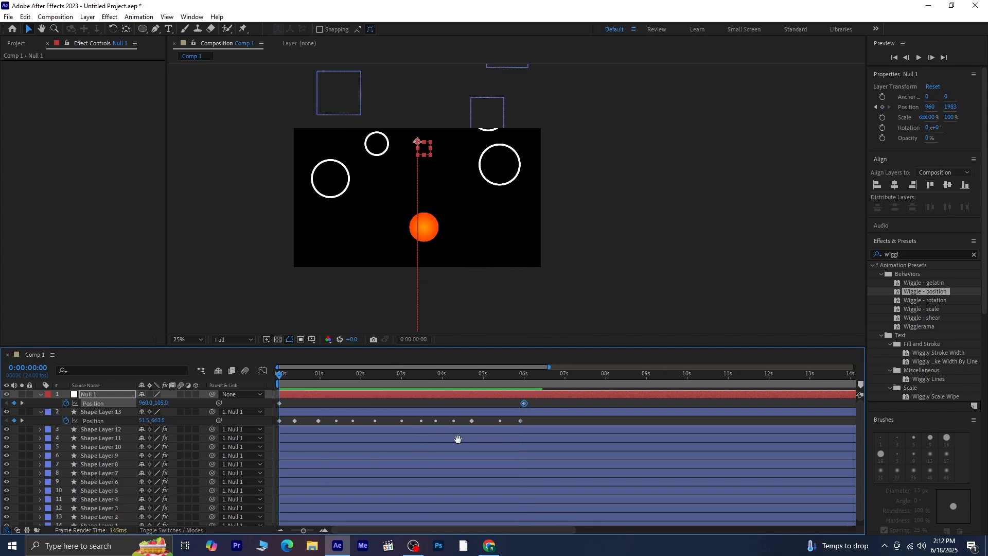
pyautogui.press('space')
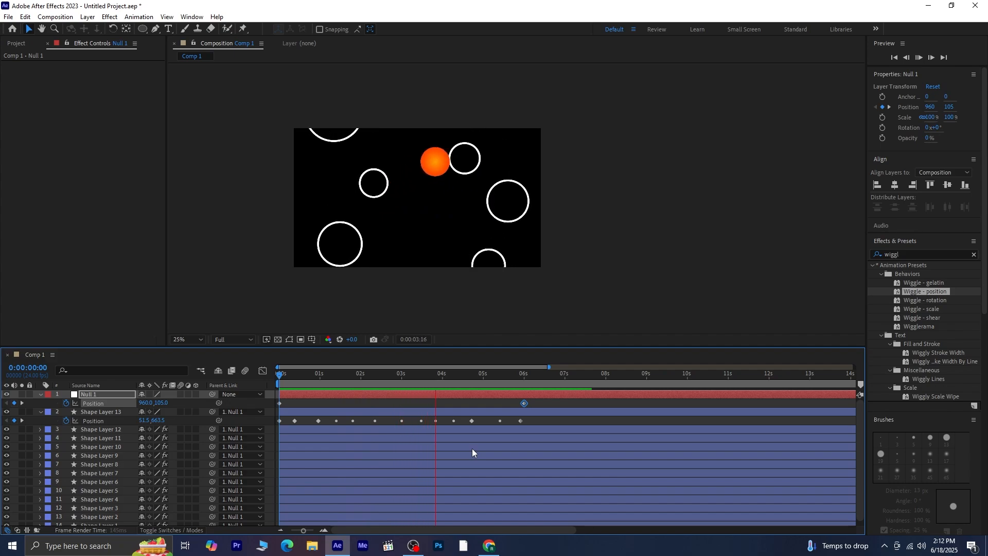
pyautogui.press('space')
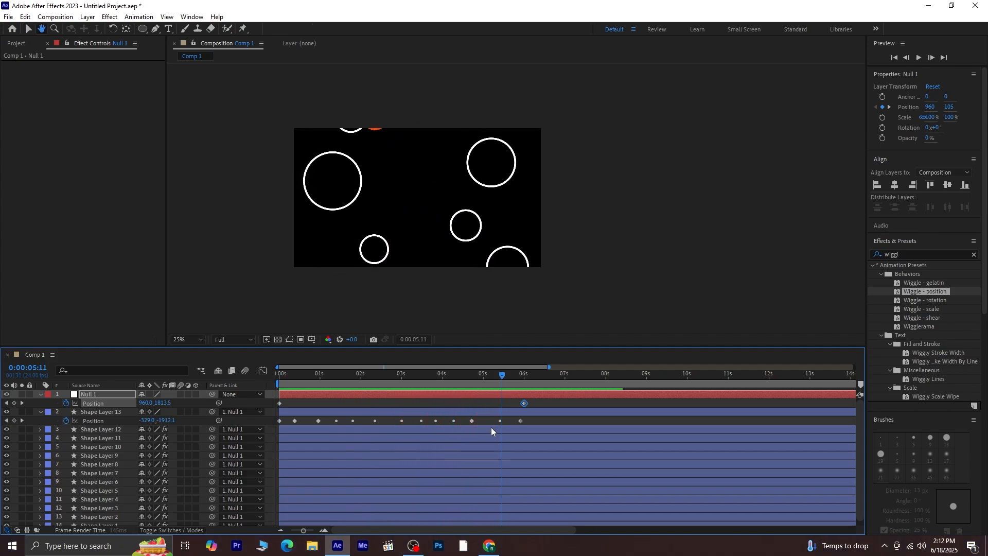
pyautogui.moveTo(524, 400); pyautogui.dragTo(486, 403)
pyautogui.press('Home')
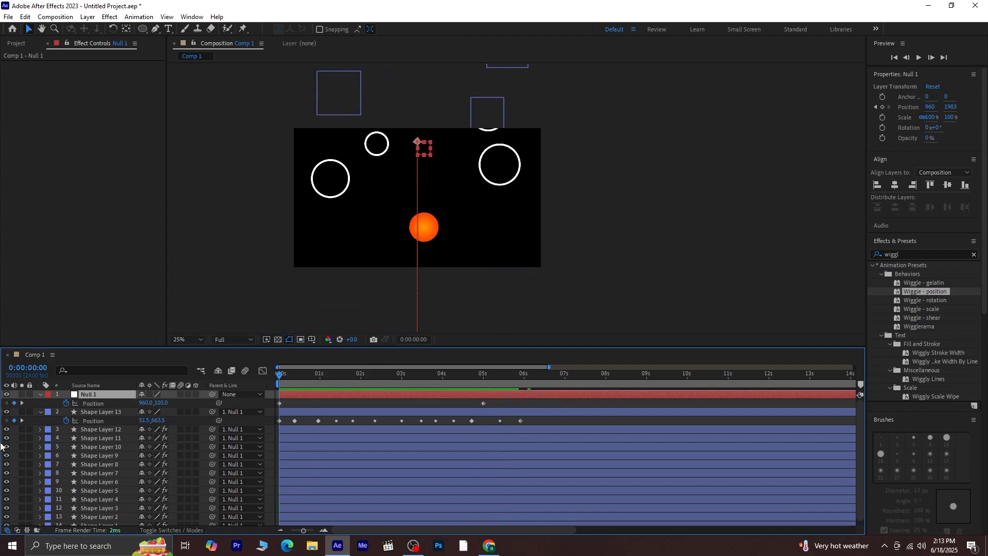
# Preview the retimed scrolling animation from the start and collapse Shape Layer 13's Position property.
pyautogui.press('space')
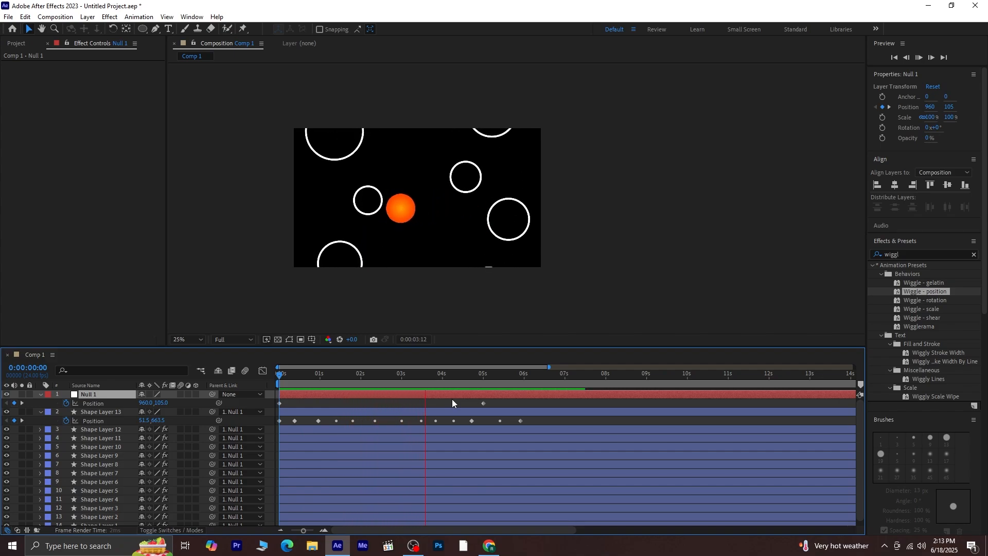
pyautogui.moveTo(486, 373); pyautogui.dragTo(270, 402)
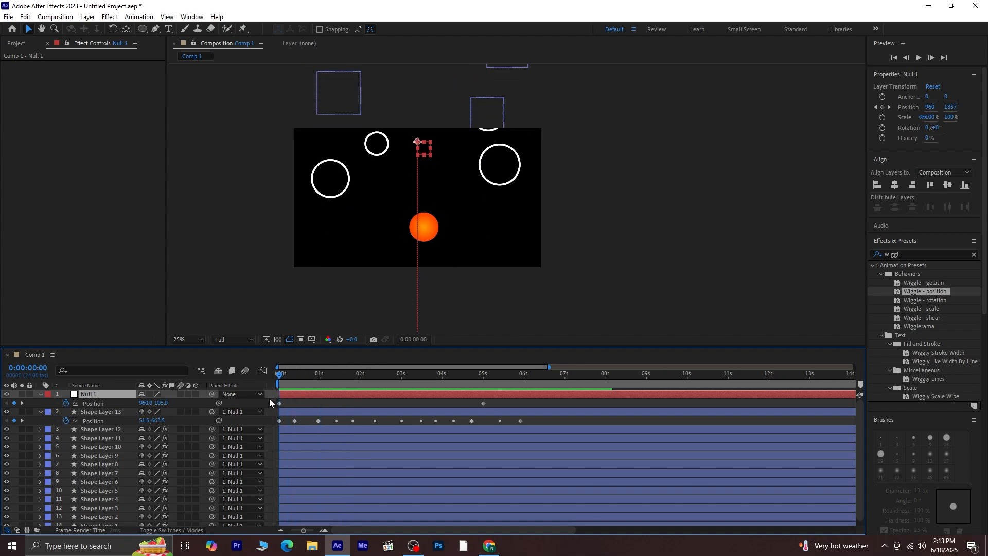
pyautogui.click(39, 412)
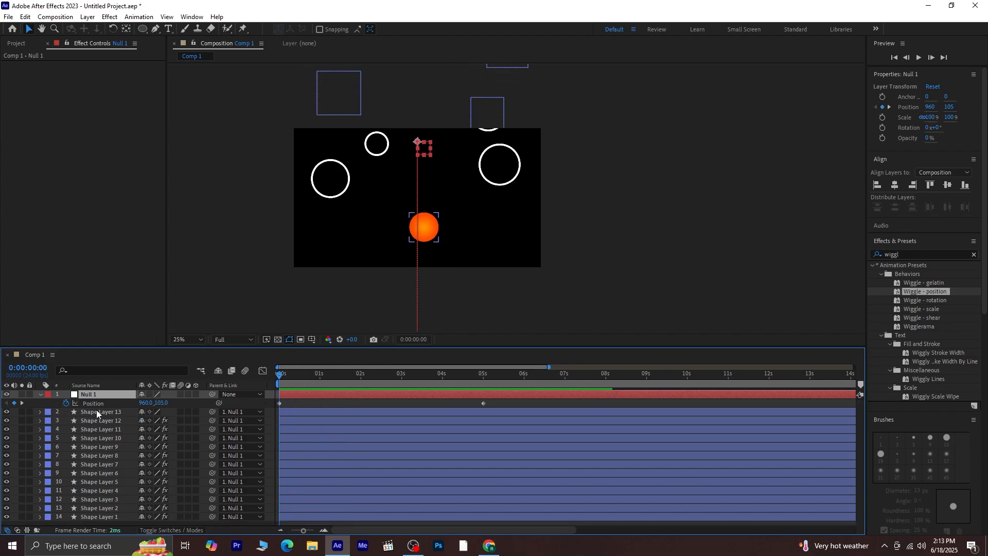
# Collapse Null 1's properties and apply the Stylize Glow effect to Shape Layer 13.
pyautogui.click(97, 411)
pyautogui.click(40, 395)
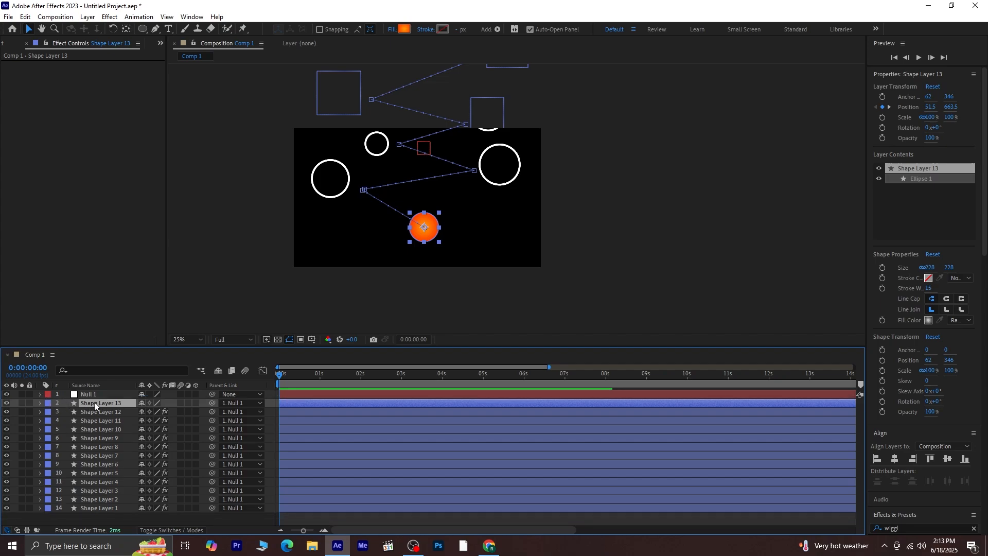
pyautogui.scroll(-5, 964, 497)
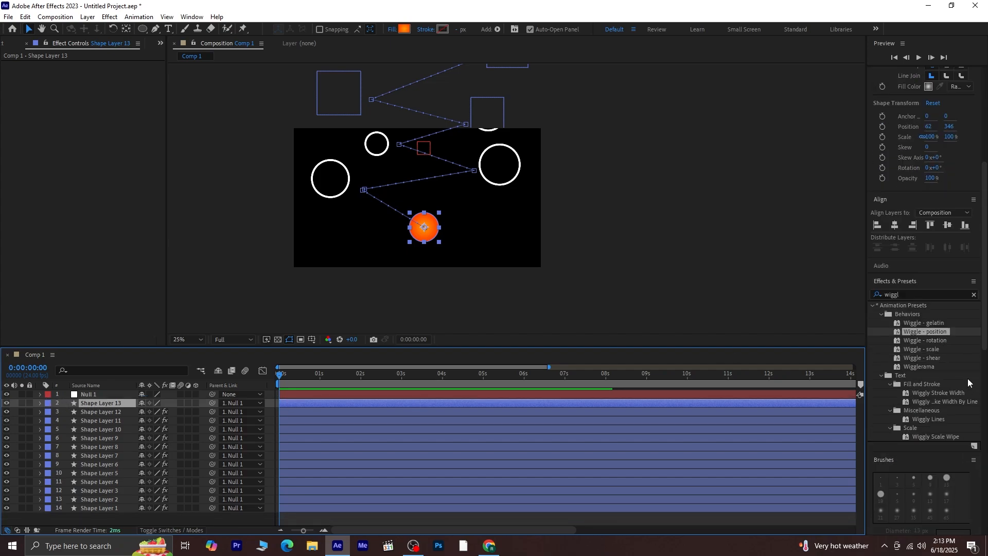
pyautogui.click(974, 296)
pyautogui.click(942, 295)
pyautogui.write('glow')
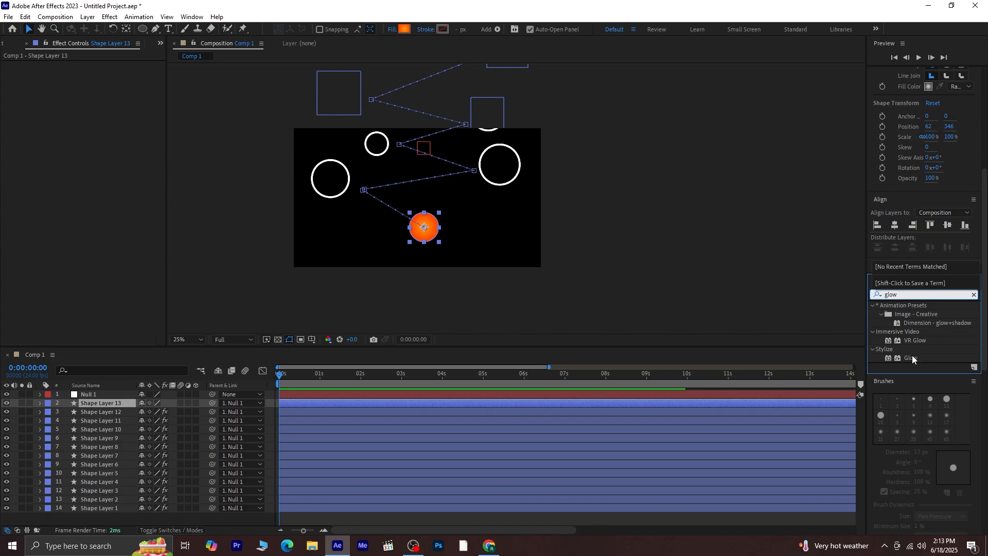
pyautogui.doubleClick(912, 358)
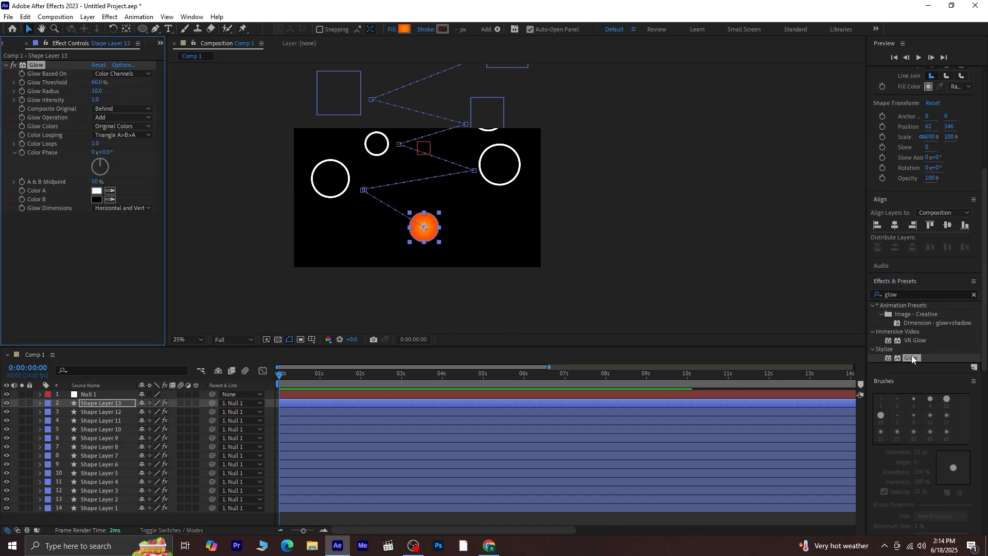
# Set the ball's Glow Threshold to 100%, Glow Radius to 304 and Glow Intensity to 1.4.
pyautogui.press('.')
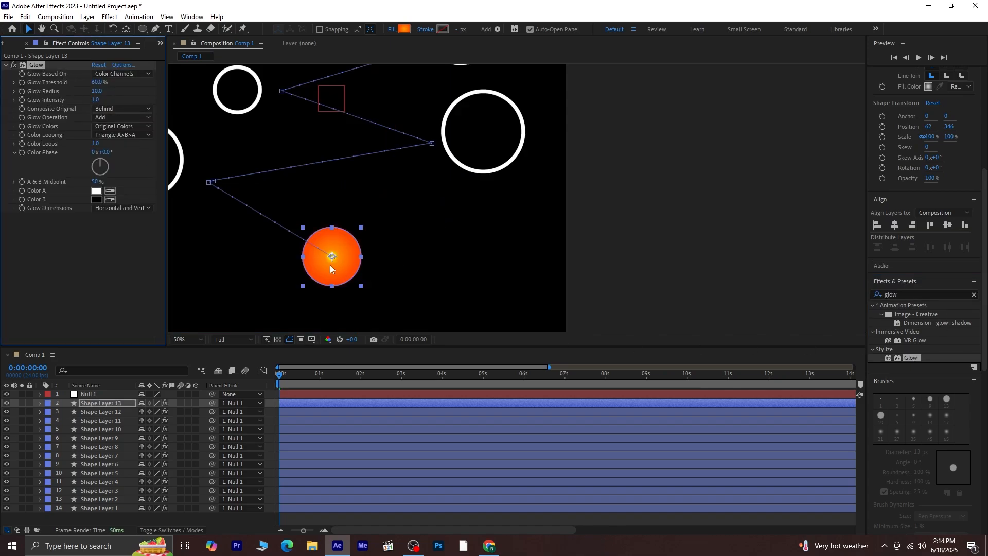
pyautogui.moveTo(96, 93); pyautogui.dragTo(142, 88)
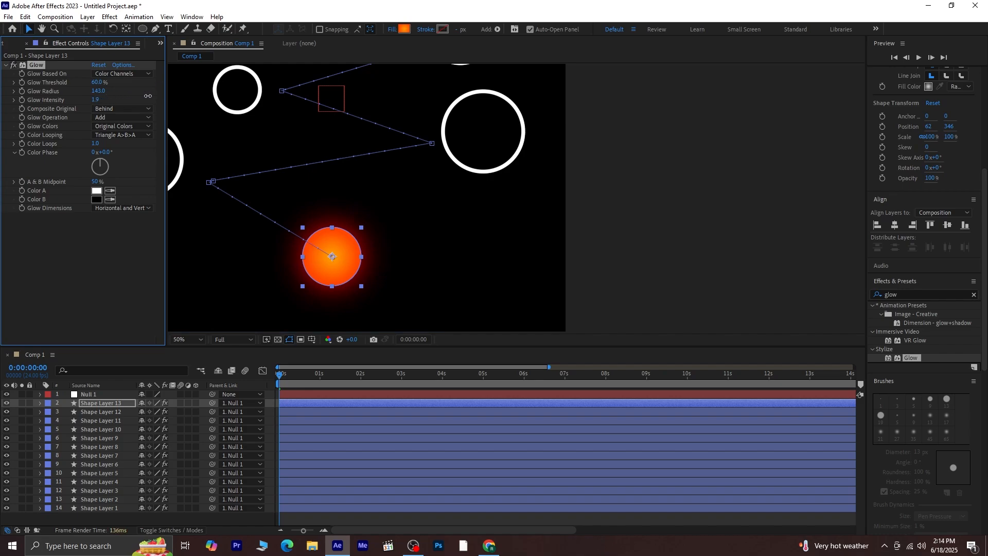
pyautogui.moveTo(147, 96); pyautogui.dragTo(107, 153)
pyautogui.moveTo(243, 264); pyautogui.dragTo(419, 295)
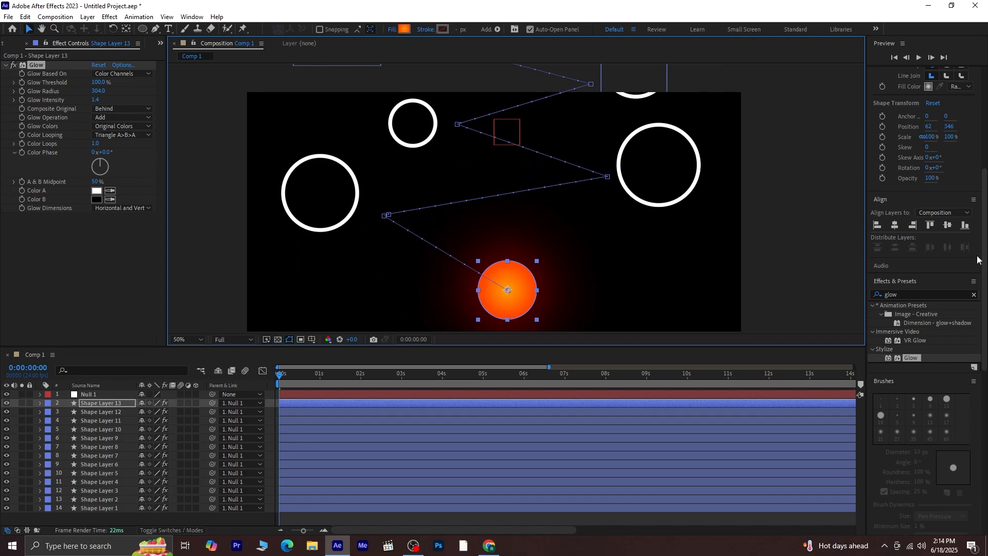
# Apply the Noise effect to Shape Layer 13 and set Amount of Noise to 21%.
pyautogui.click(974, 295)
pyautogui.click(951, 293)
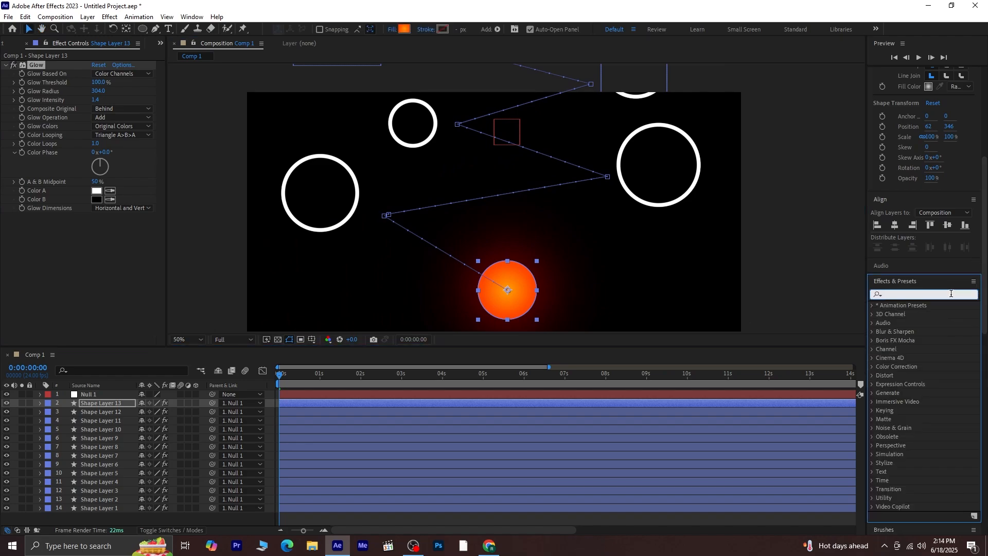
pyautogui.write('noise')
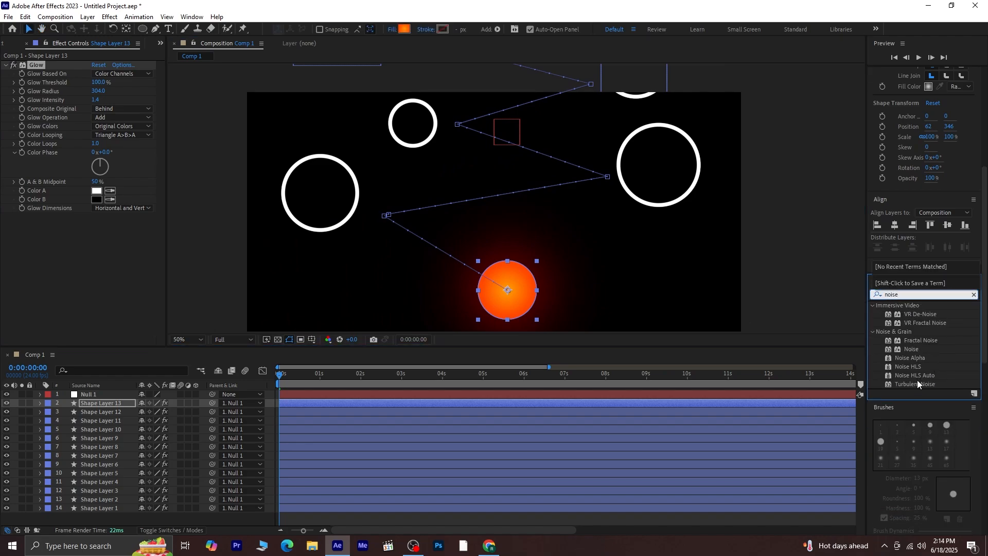
pyautogui.doubleClick(912, 350)
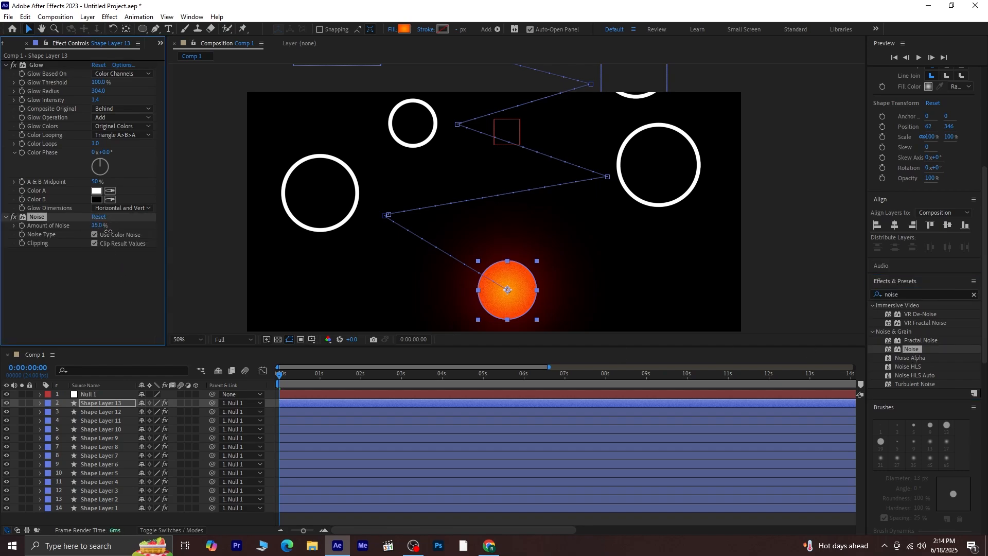
pyautogui.moveTo(109, 232); pyautogui.dragTo(112, 234)
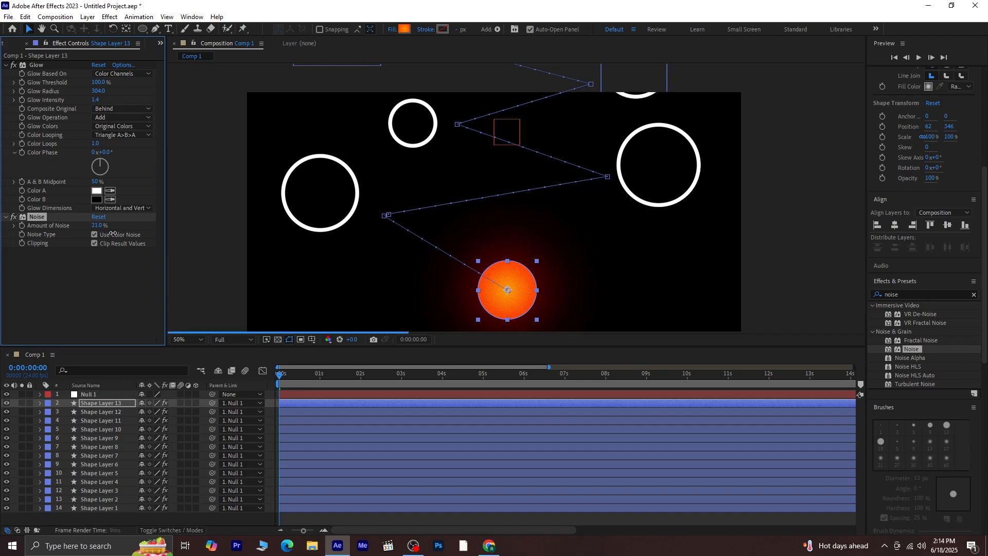
pyautogui.click(87, 277)
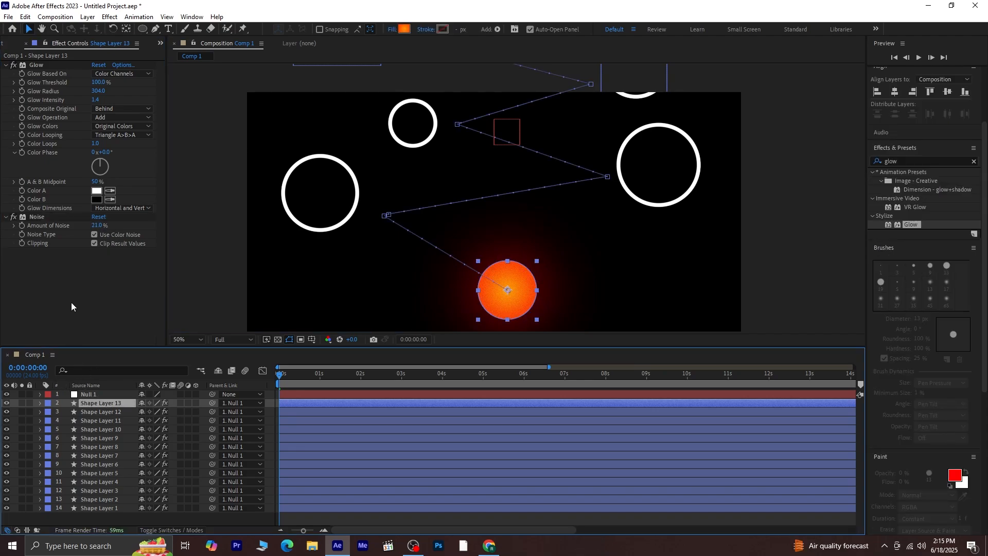
# Duplicate the Glow effect on Shape Layer 13 and set the original Glow's radius to 1000.
pyautogui.click(71, 307)
pyautogui.click(31, 66)
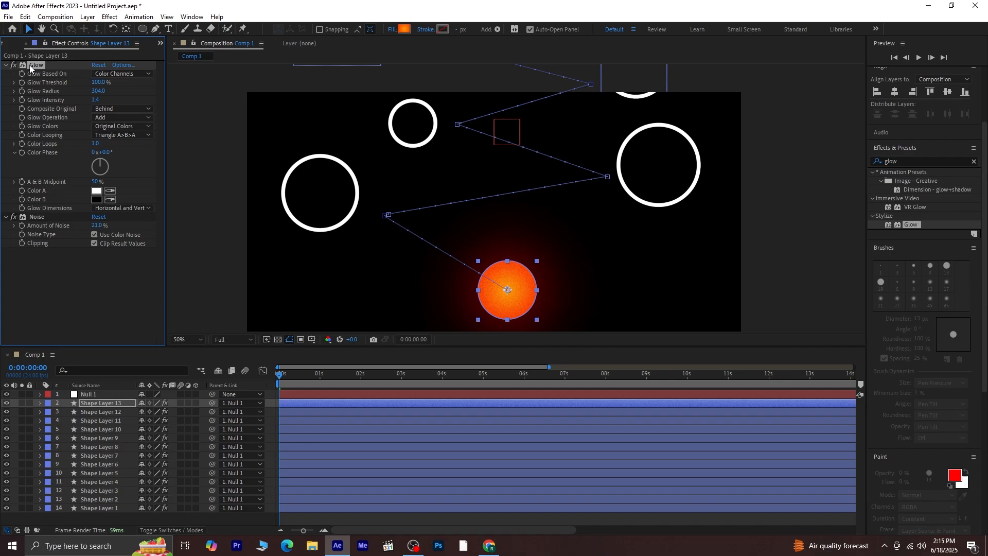
pyautogui.hotkey('ctrl', 'd')
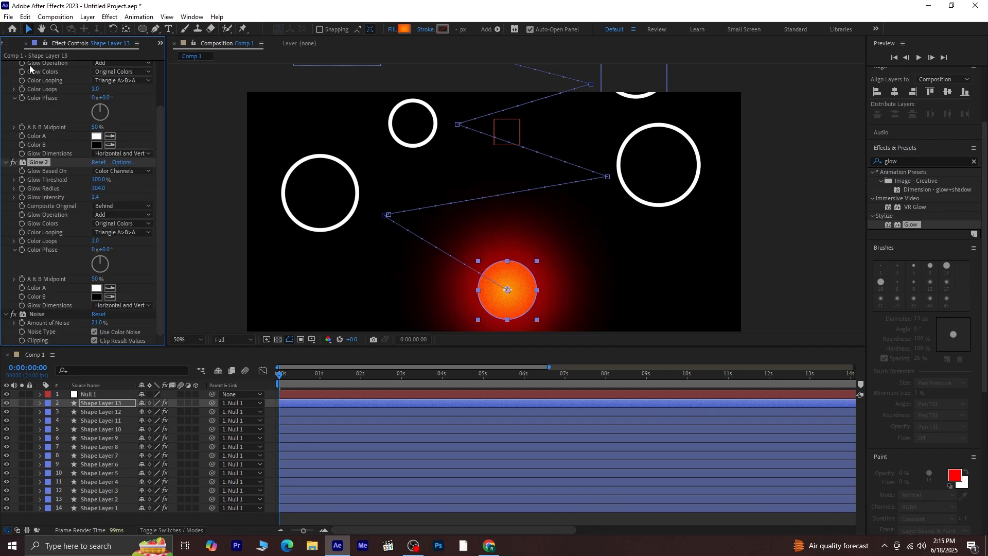
pyautogui.scroll(3, 60, 157)
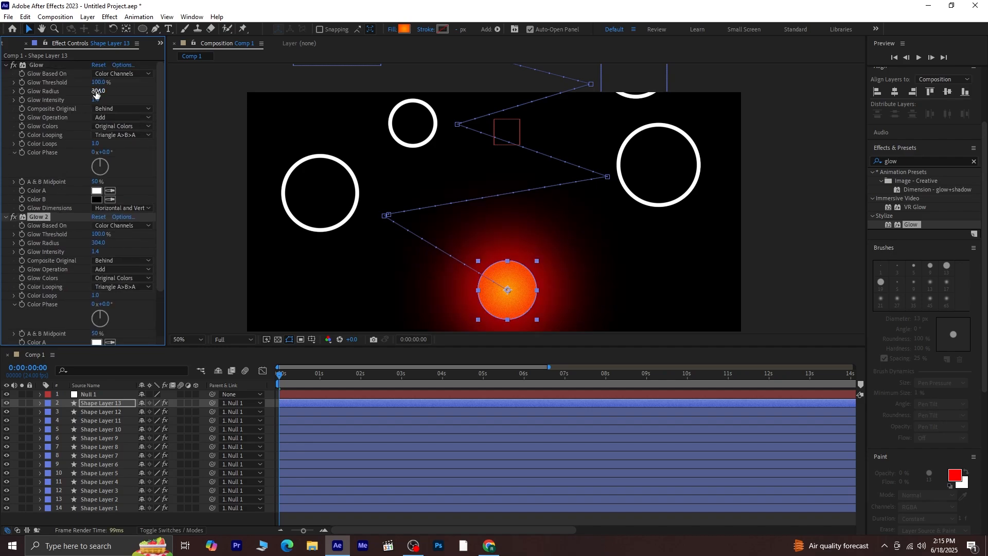
pyautogui.click(40, 92)
pyautogui.moveTo(251, 92); pyautogui.dragTo(764, 92)
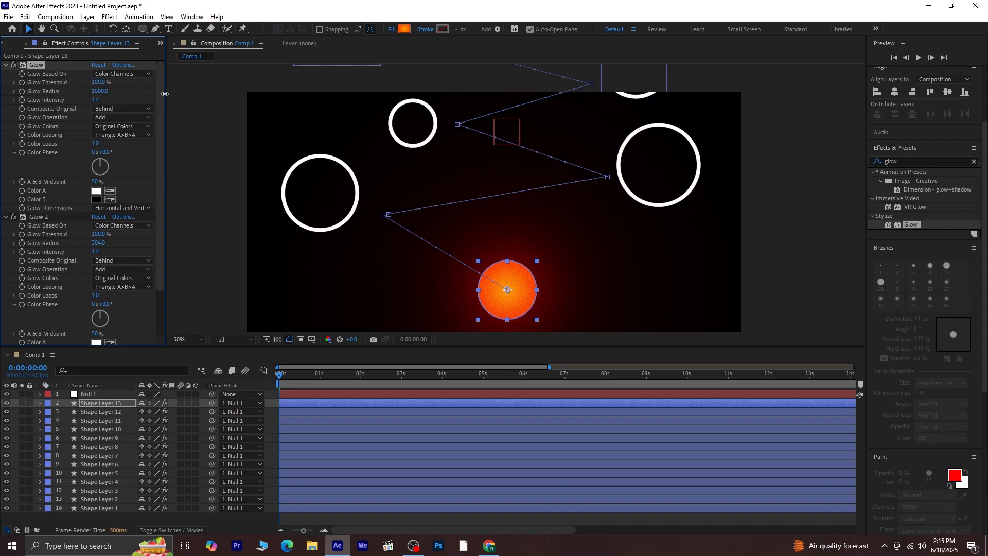
pyautogui.moveTo(470, 91); pyautogui.dragTo(769, 80)
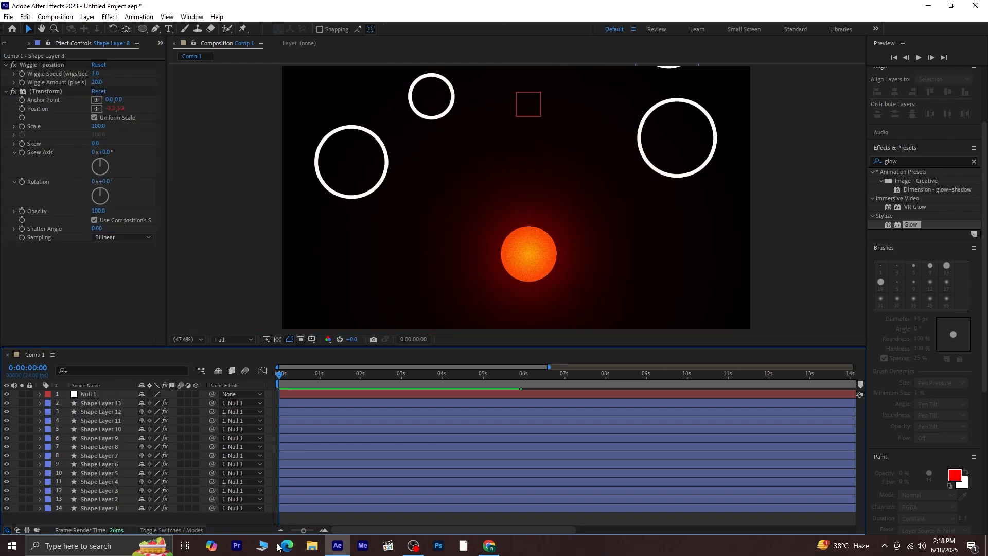
# End the work area at 0:00:05:01 and preview the finished animation.
pyautogui.moveTo(285, 375); pyautogui.dragTo(483, 437)
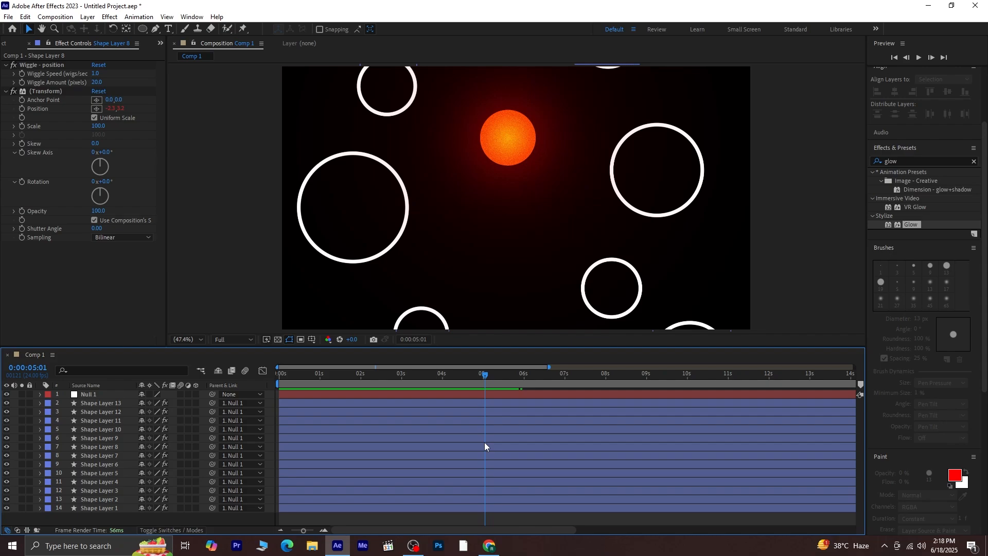
pyautogui.press('n')
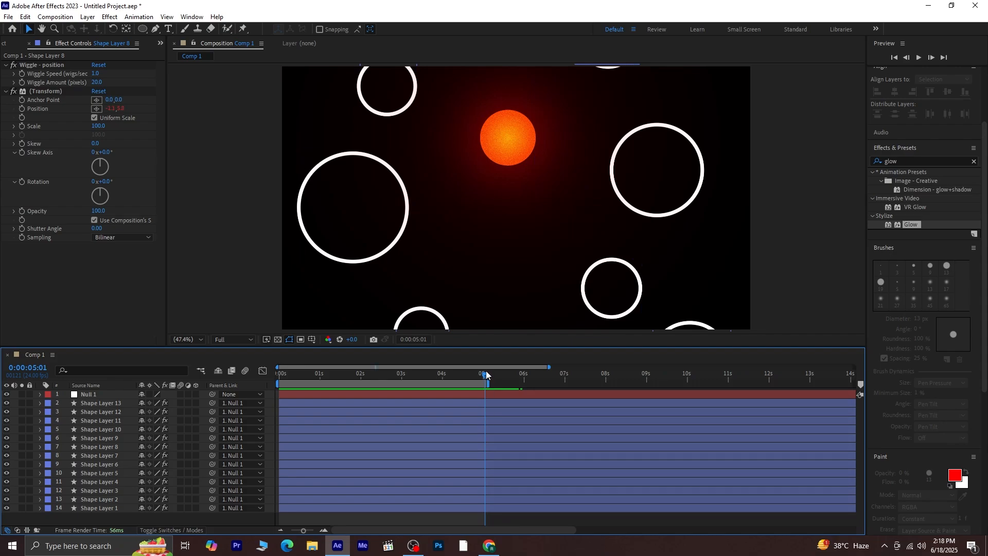
pyautogui.press('space')
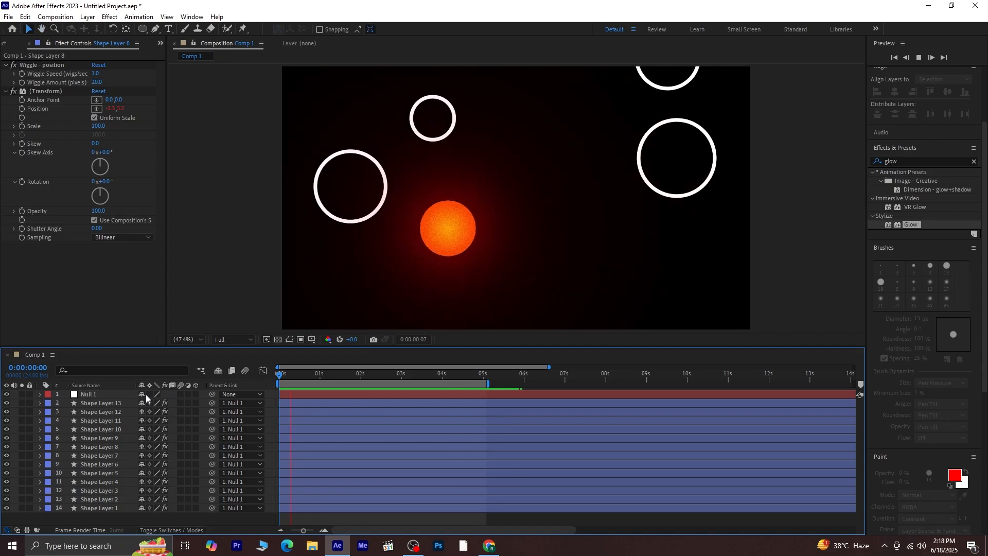